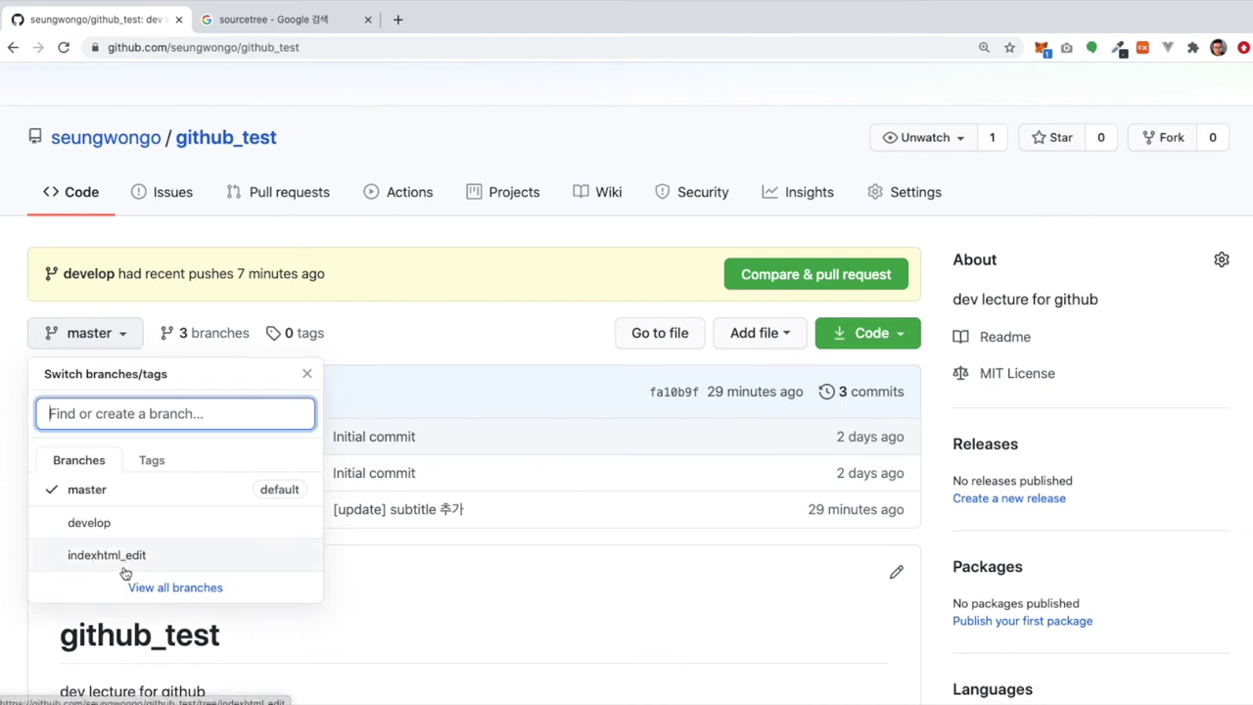
Step: Delete the merged indexhtml_edit branch from your own branches in the github_test repository
left_click(478, 573)
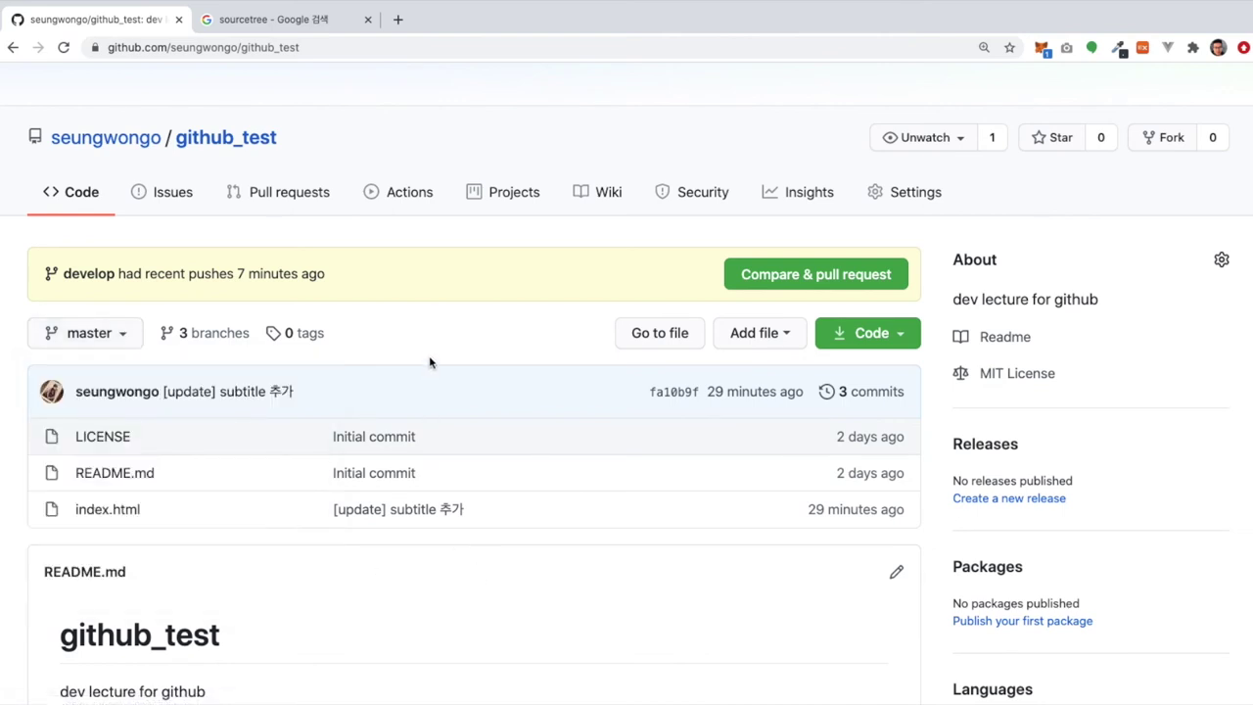
left_click(125, 343)
left_click(375, 347)
left_click(201, 338)
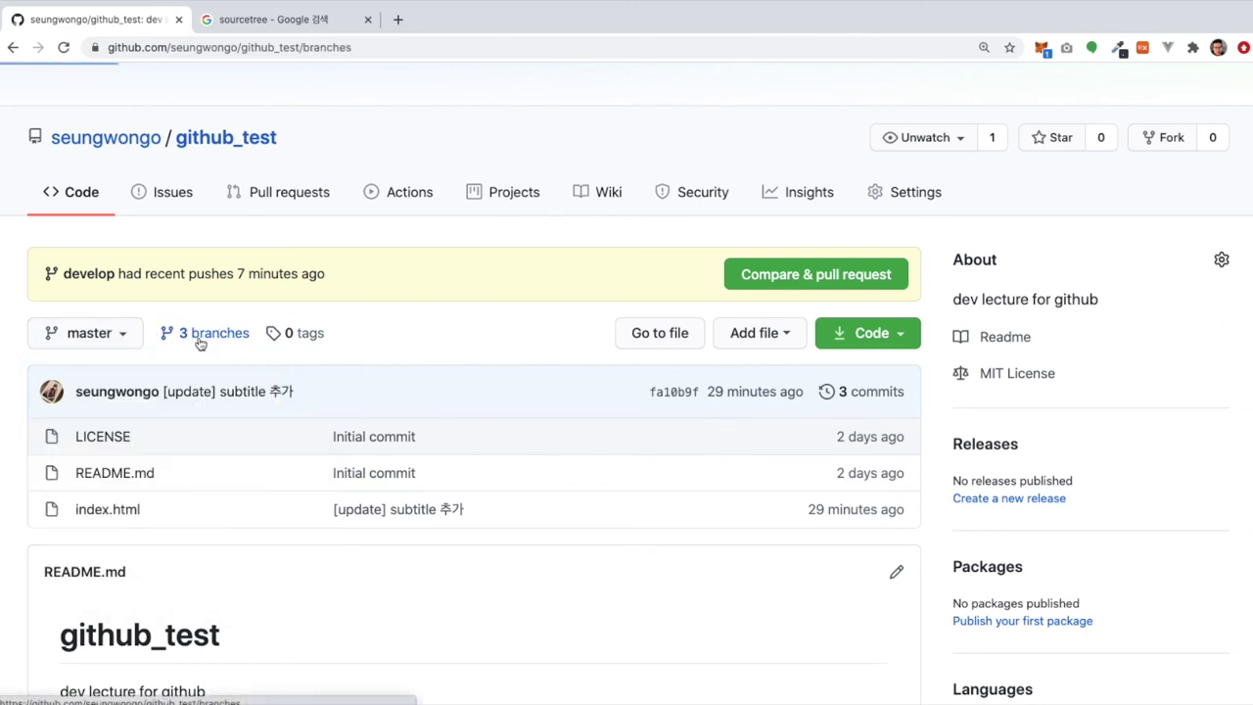
scroll(436, 437, "down", 5)
scroll(437, 436, "up", 2)
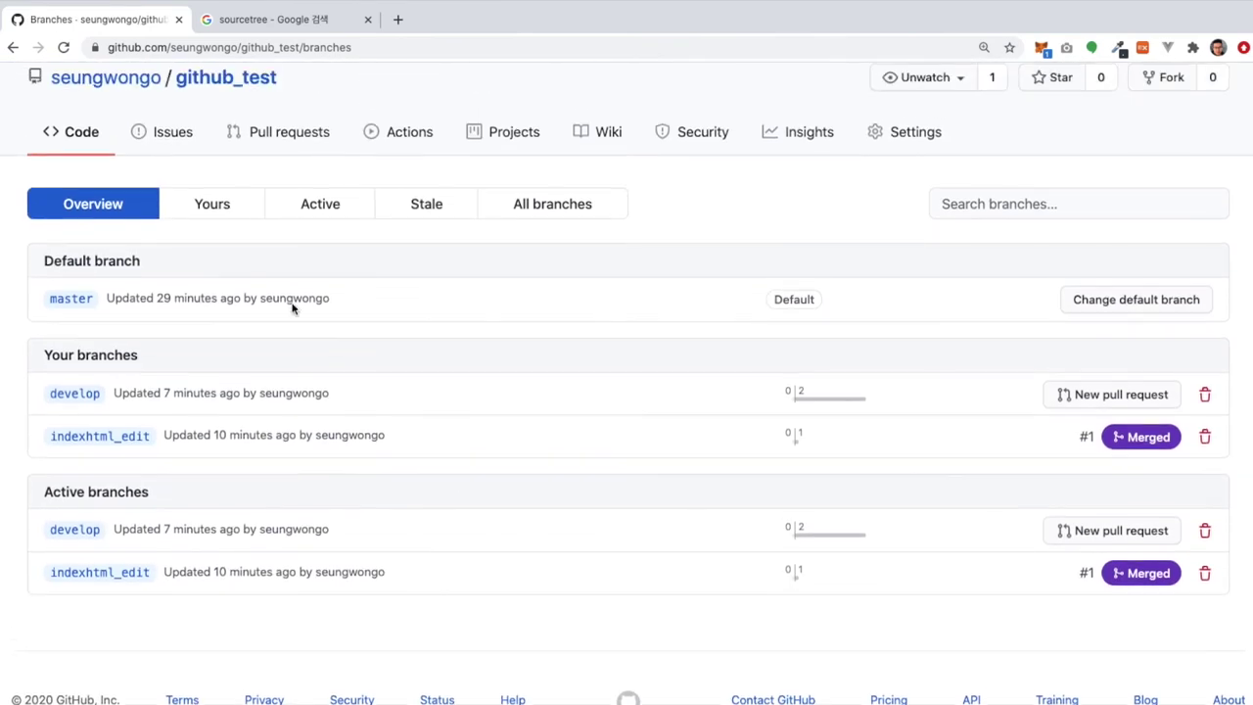
left_click(235, 235)
scroll(411, 448, "down", 3)
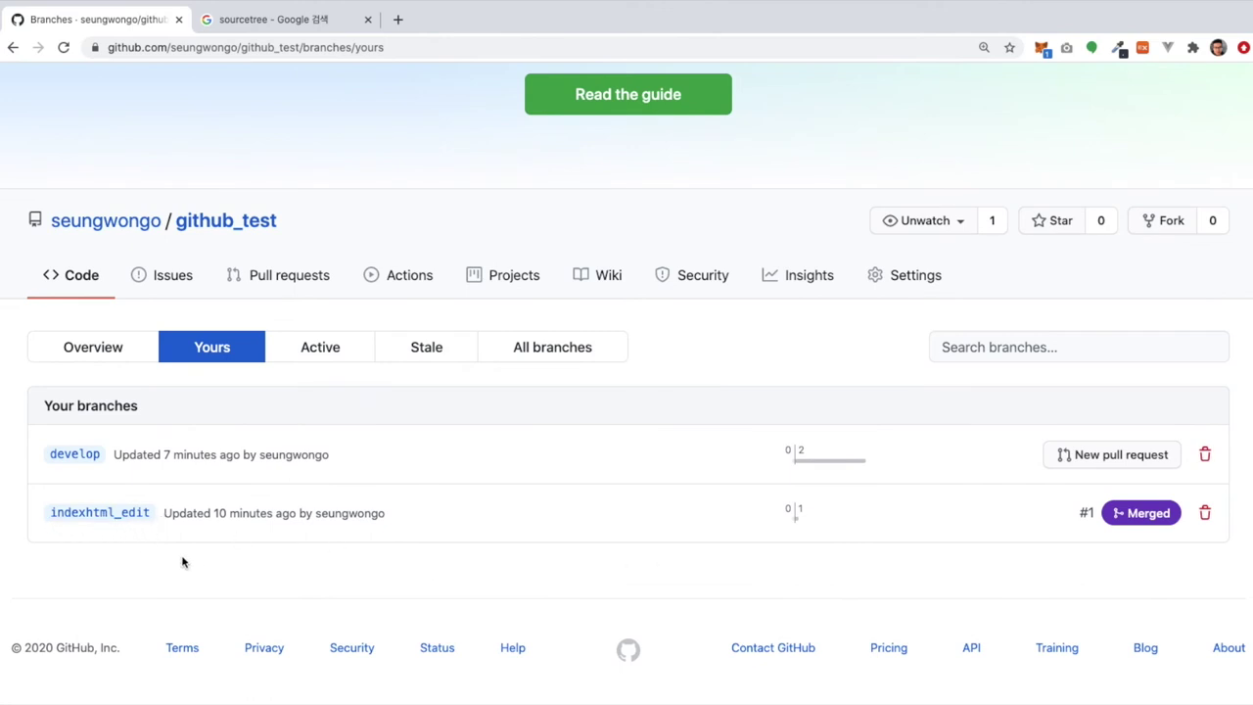
left_click(1205, 515)
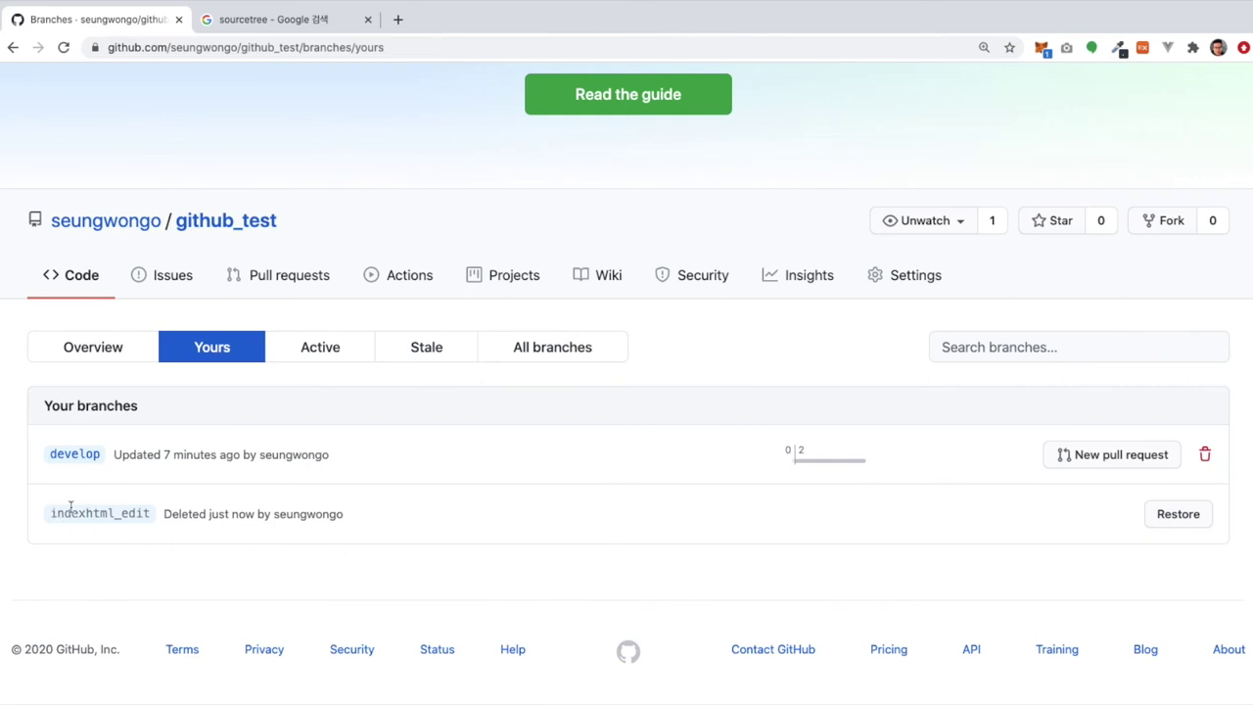
Step: Return to the repository's code page and check which branches the branch switcher still offers
left_click(86, 281)
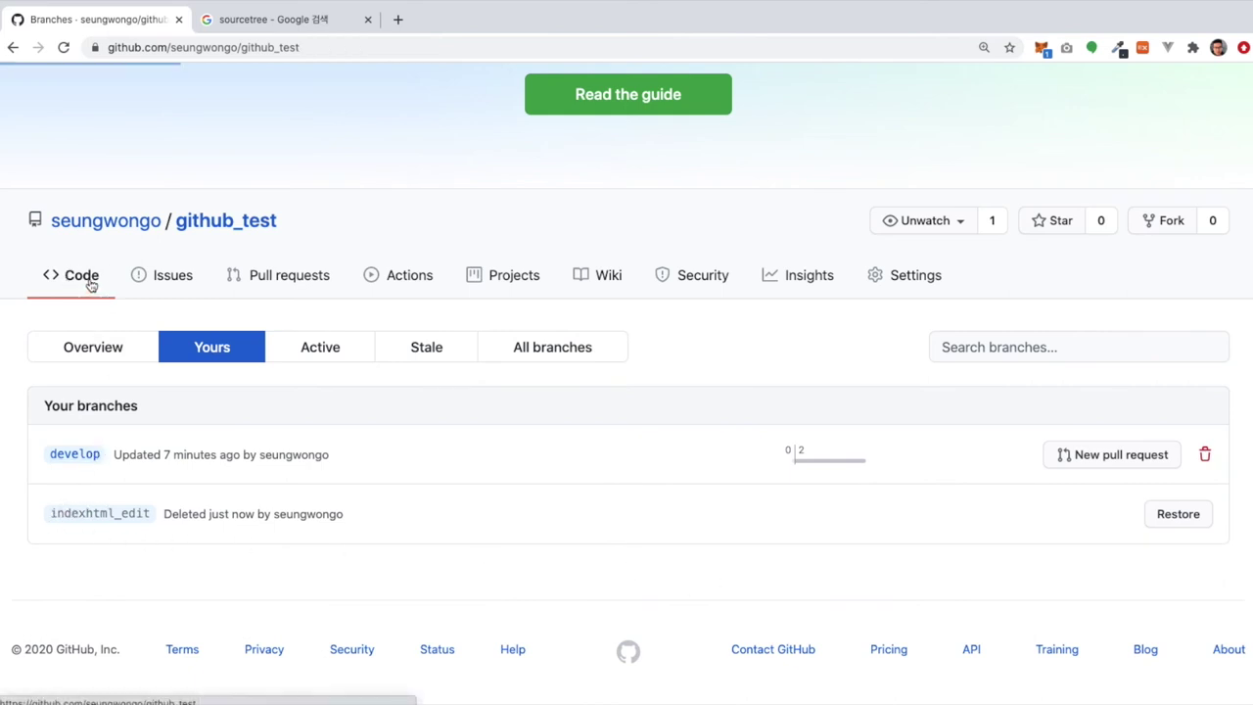
scroll(196, 506, "down", 2)
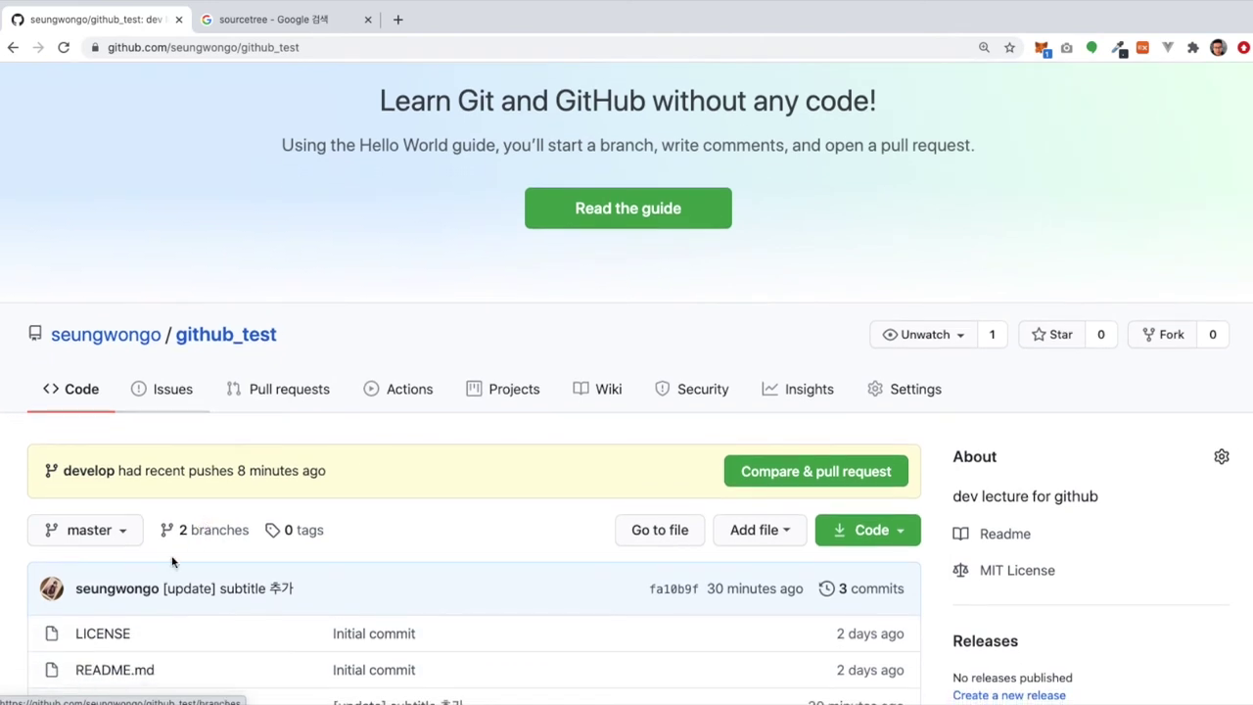
left_click(122, 533)
scroll(434, 533, "down", 3)
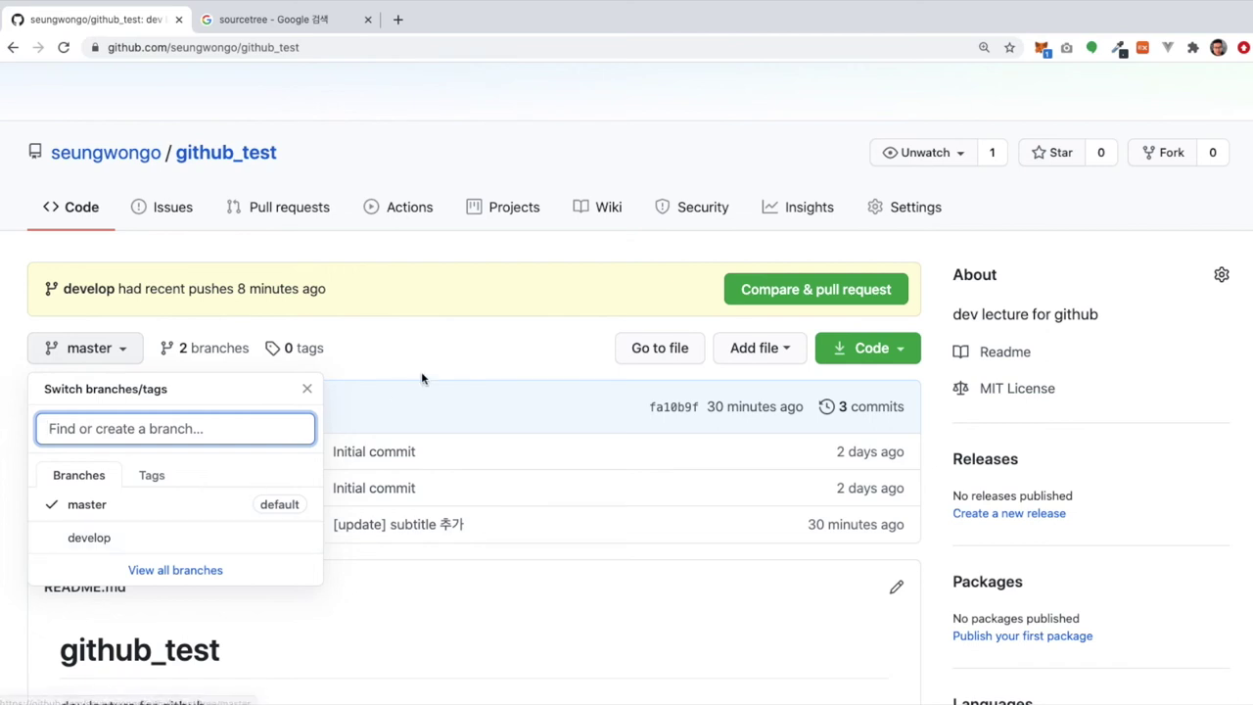
left_click(233, 362)
Step: Change the repository's default branch to develop and confirm the update
left_click(213, 348)
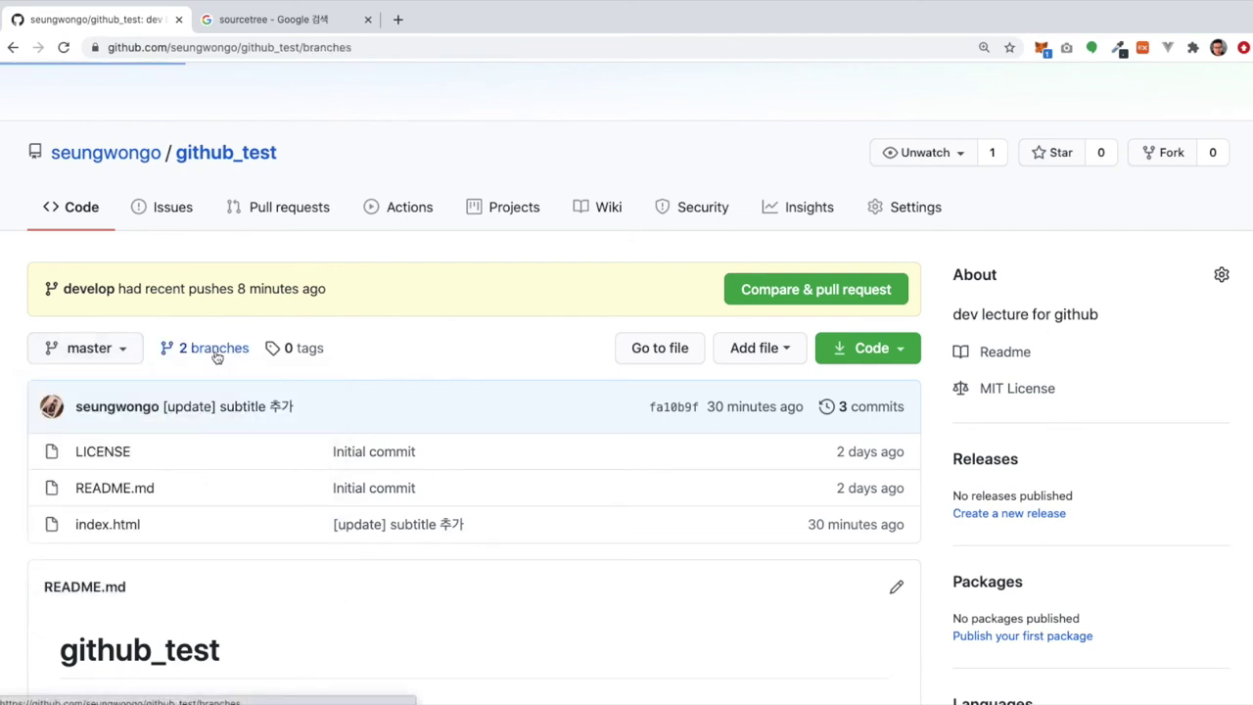
scroll(530, 446, "down", 3)
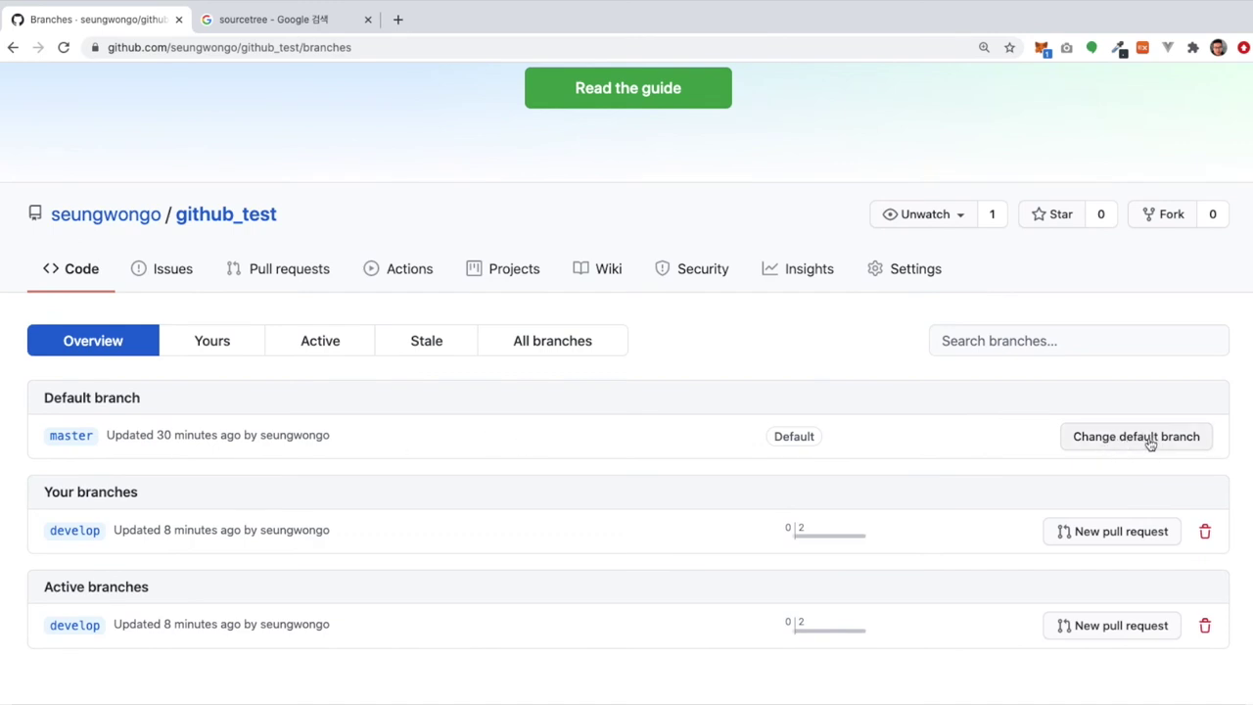
left_click(1107, 438)
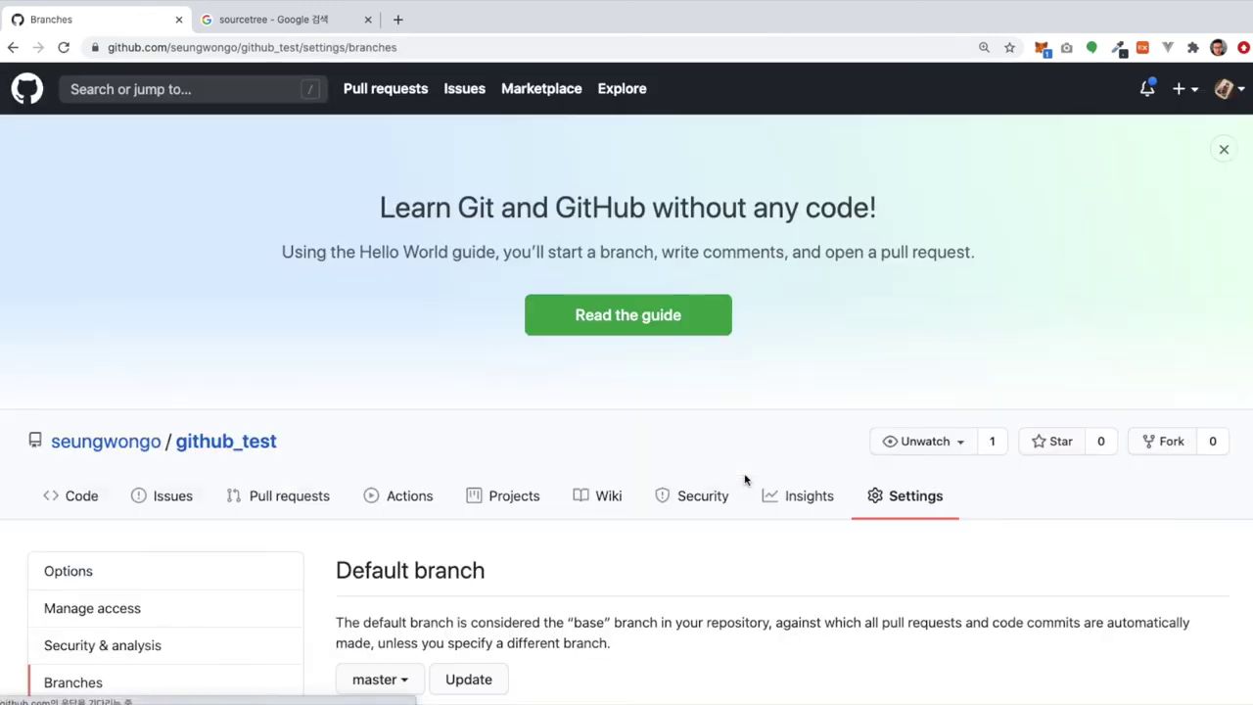
scroll(744, 479, "down", 3)
scroll(638, 469, "down", 1)
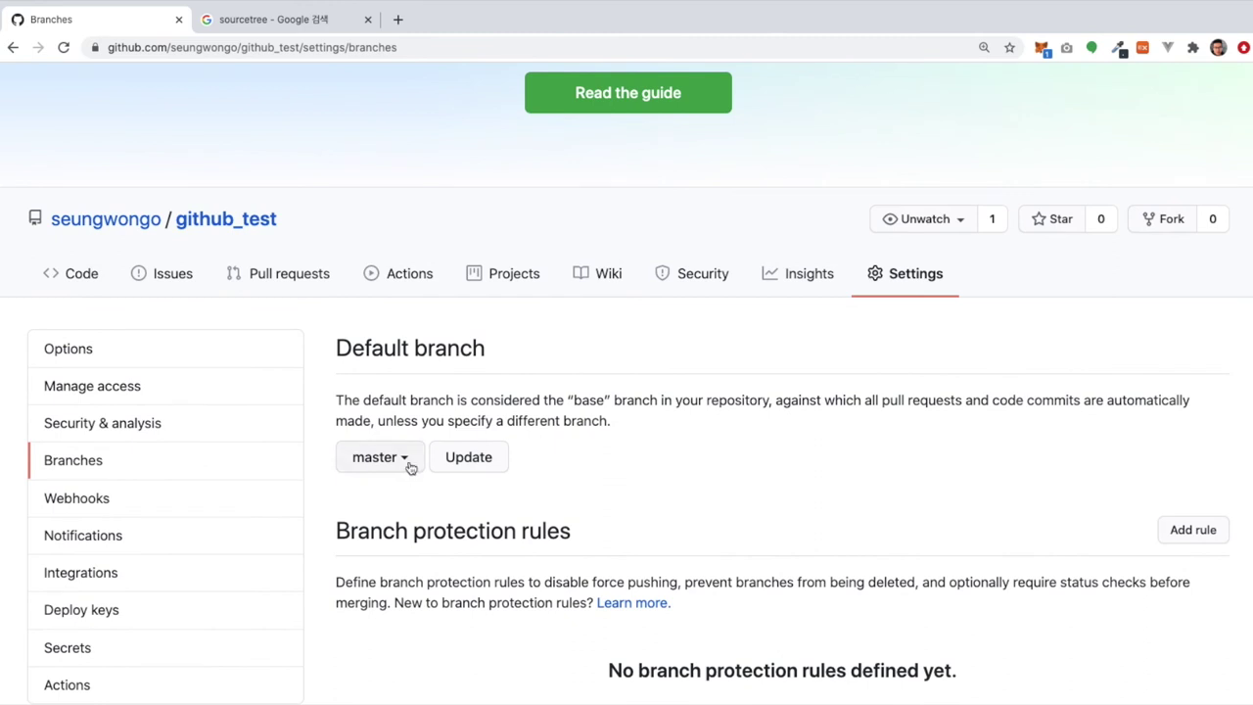
left_click(406, 461)
left_click(394, 580)
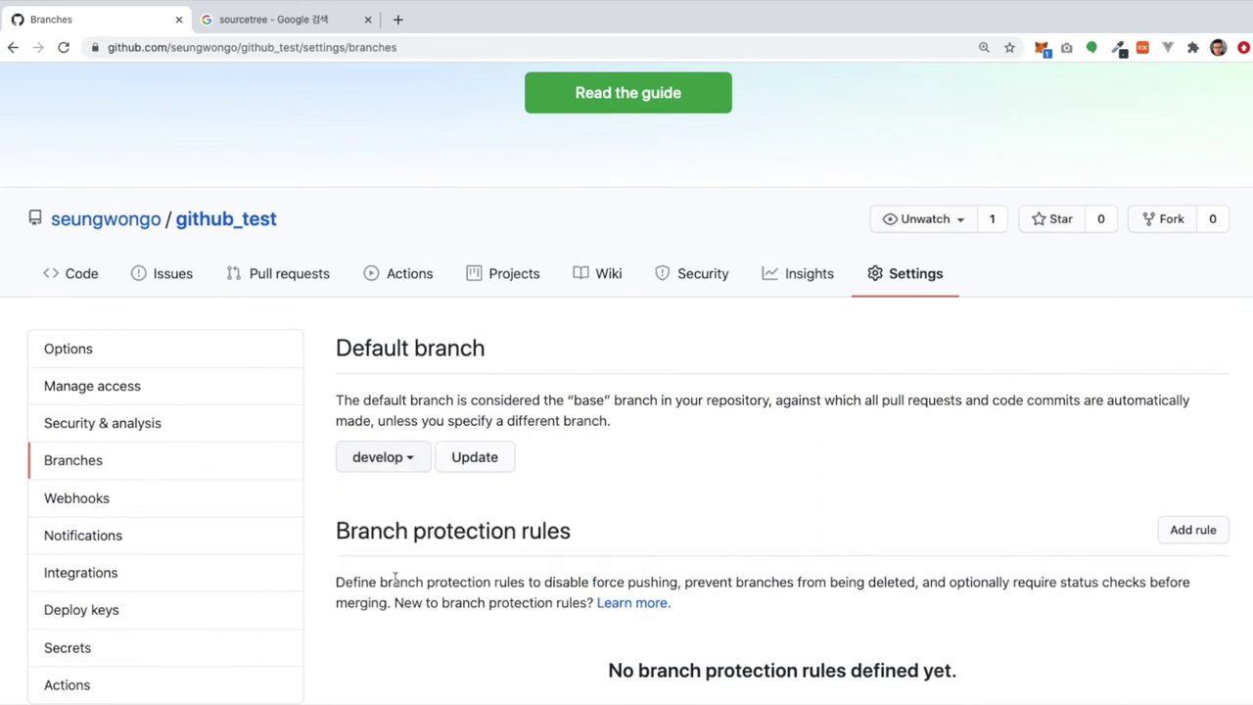
left_click(482, 466)
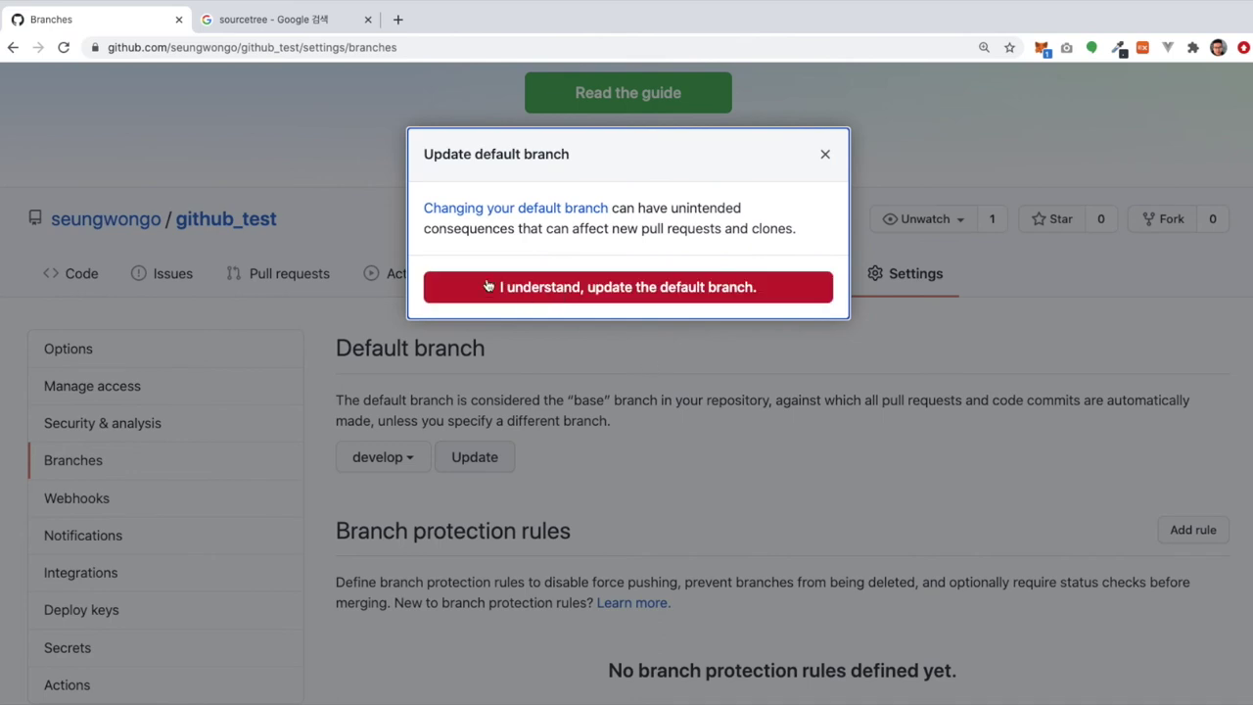
left_click(560, 288)
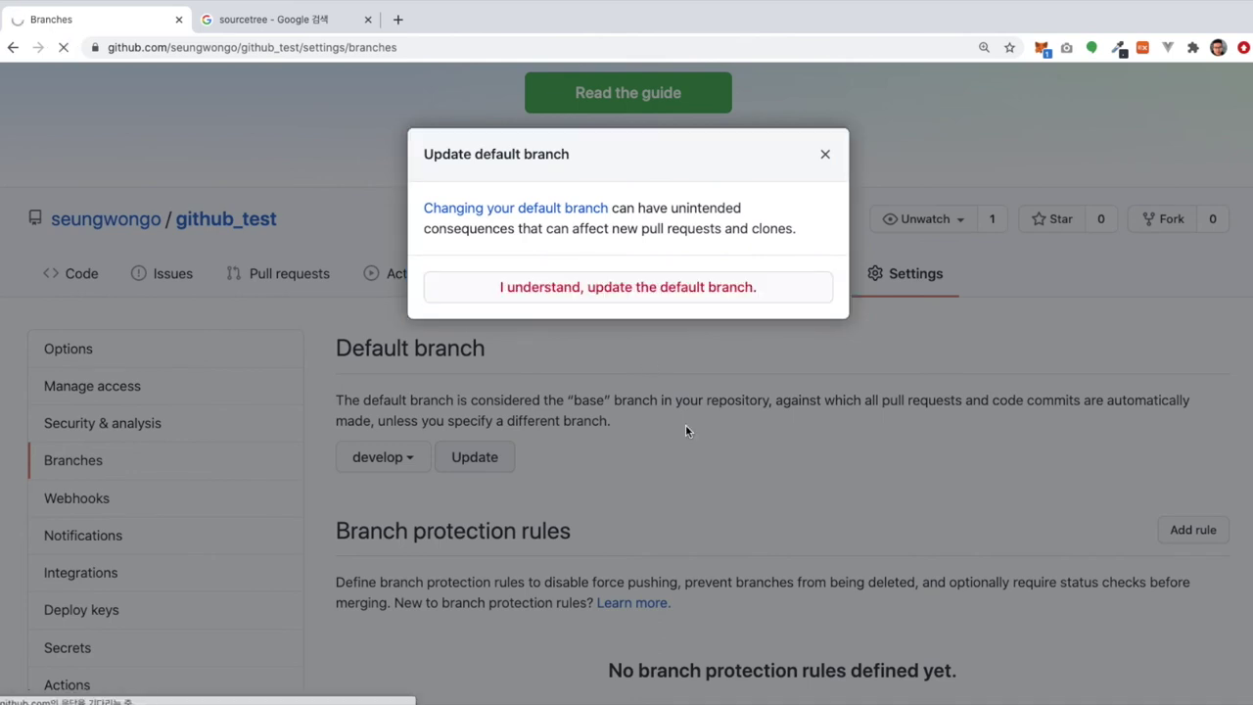
Step: Go back to the repository's code page and check which branch is shown and marked as default
scroll(685, 428, "down", 3)
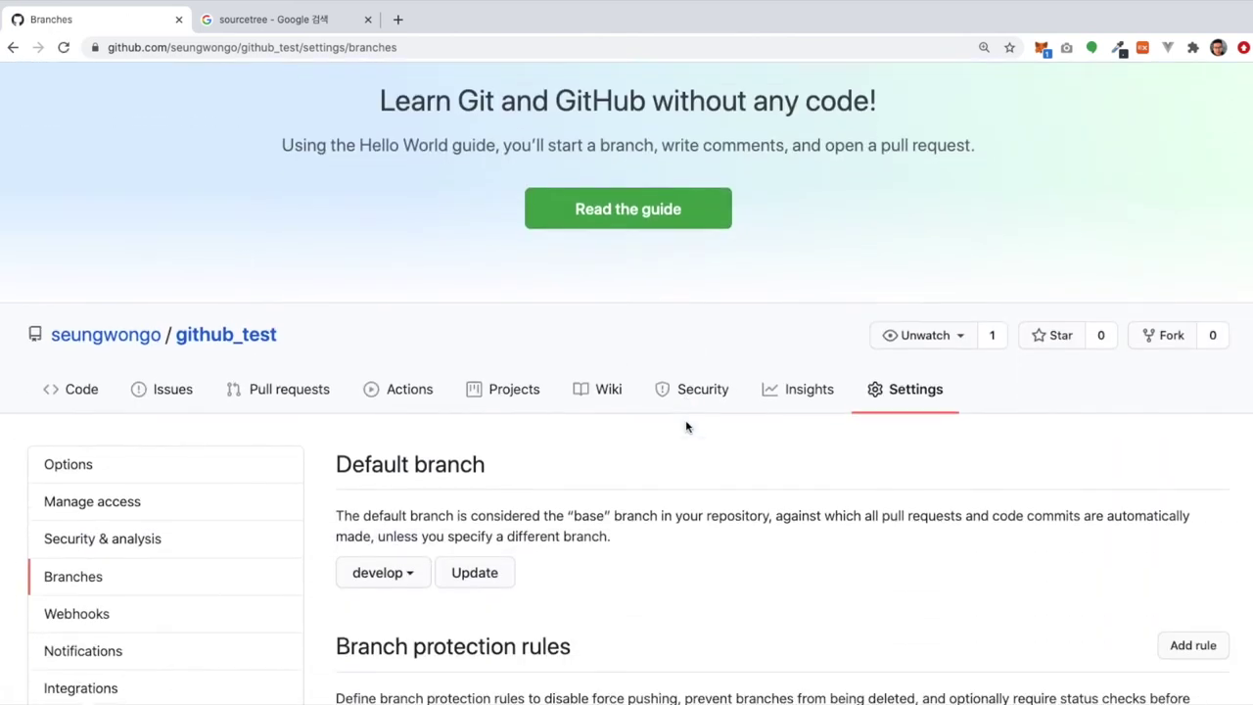
scroll(685, 426, "down", 1)
scroll(587, 411, "up", 3)
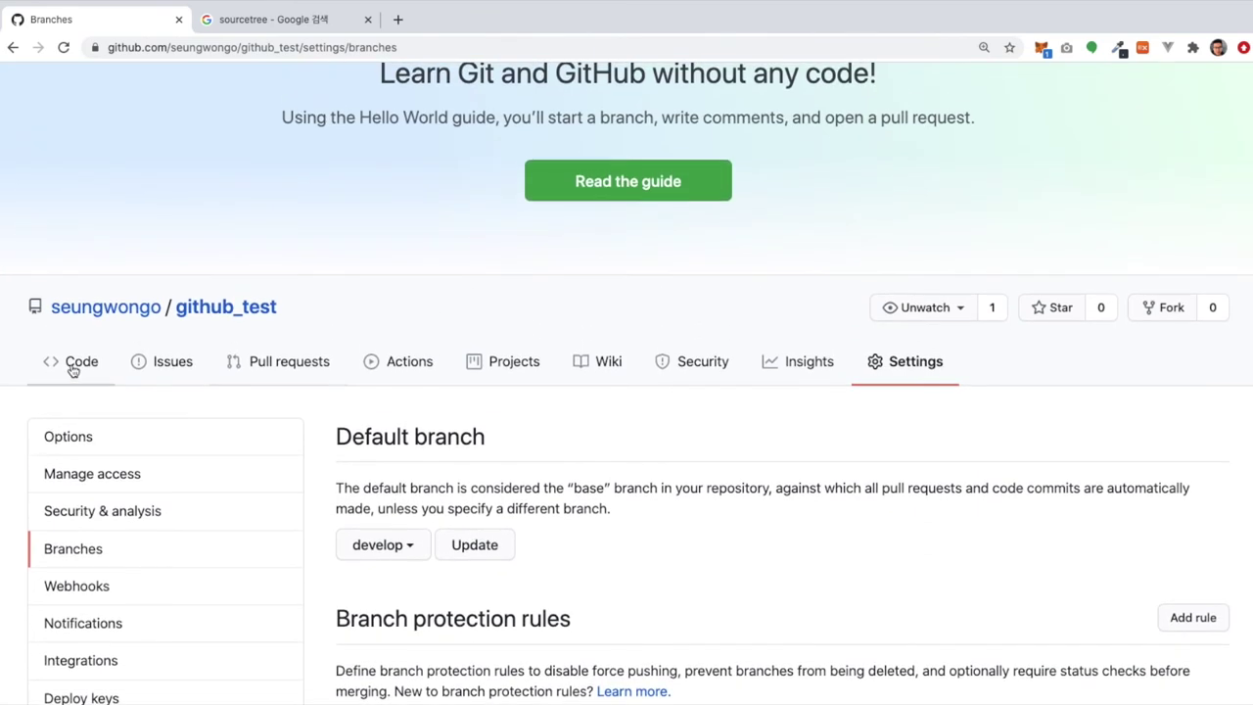
scroll(413, 391, "down", 3)
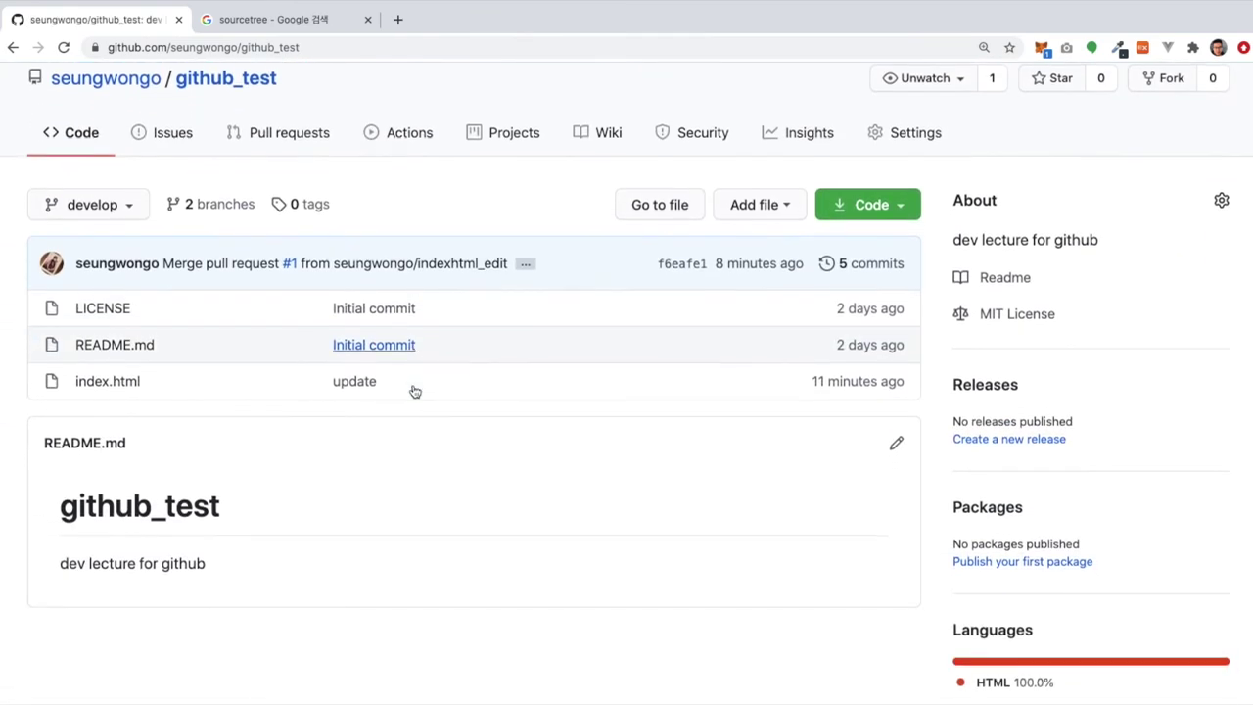
scroll(413, 389, "up", 2)
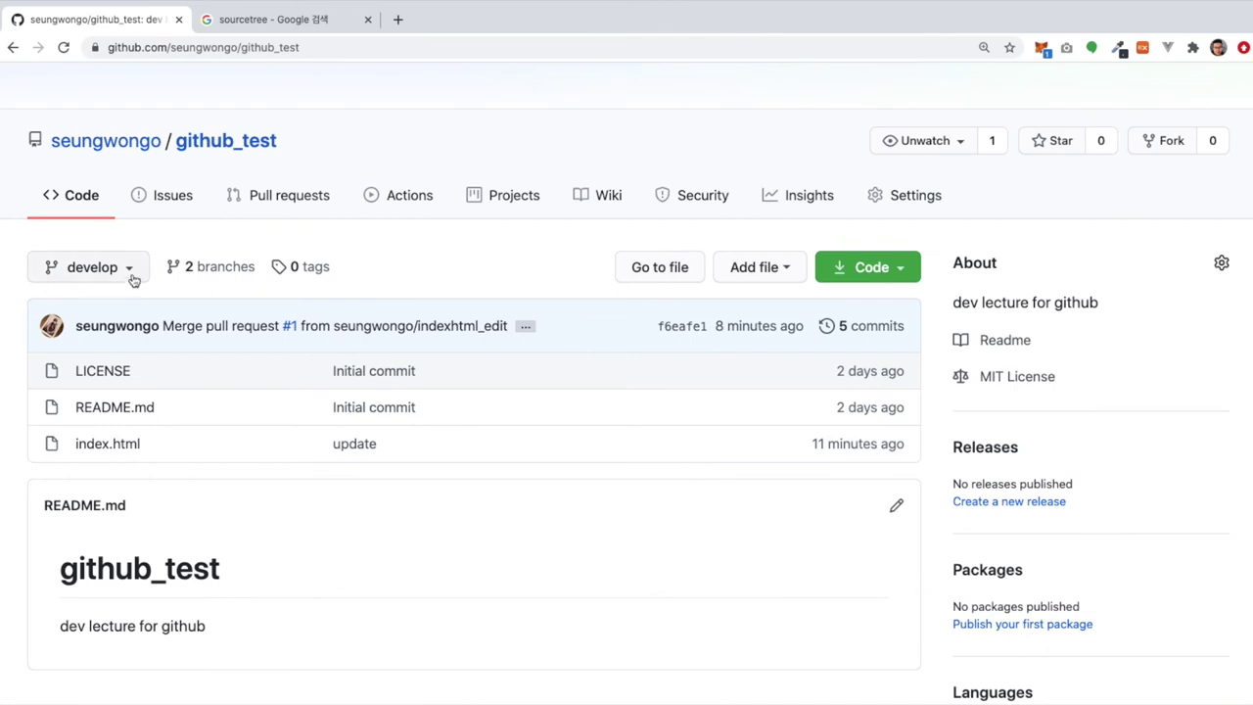
left_click(131, 271)
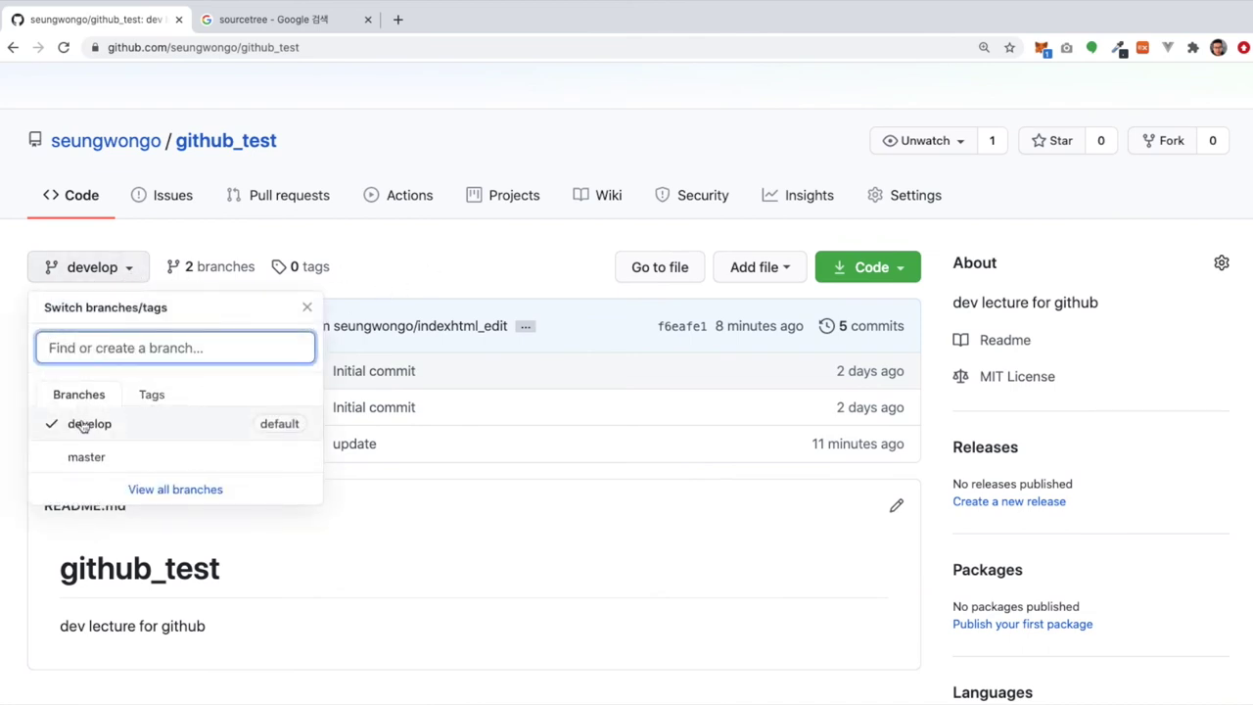
left_click(414, 271)
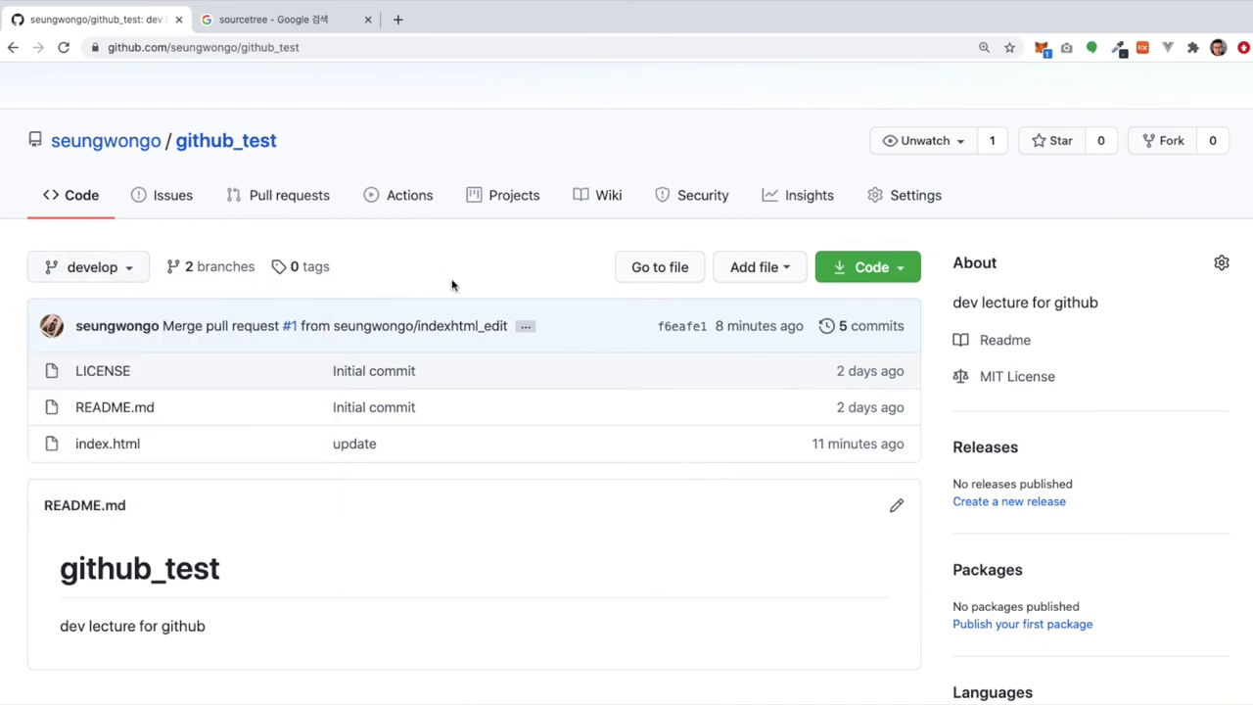
scroll(479, 407, "down", 2)
scroll(478, 407, "up", 3)
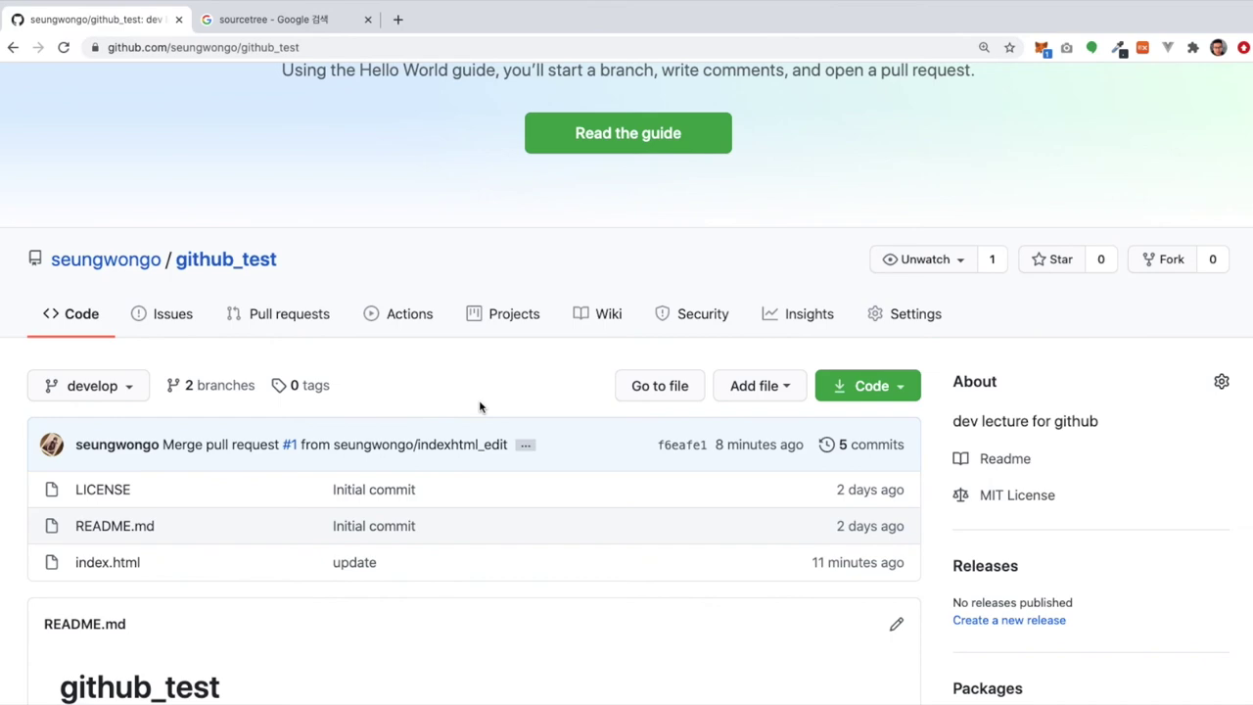
Step: Switch to the PowerPoint deck and examine the Git branching workflow diagram on slide 12
key("ctrl+Right")
key("Down")
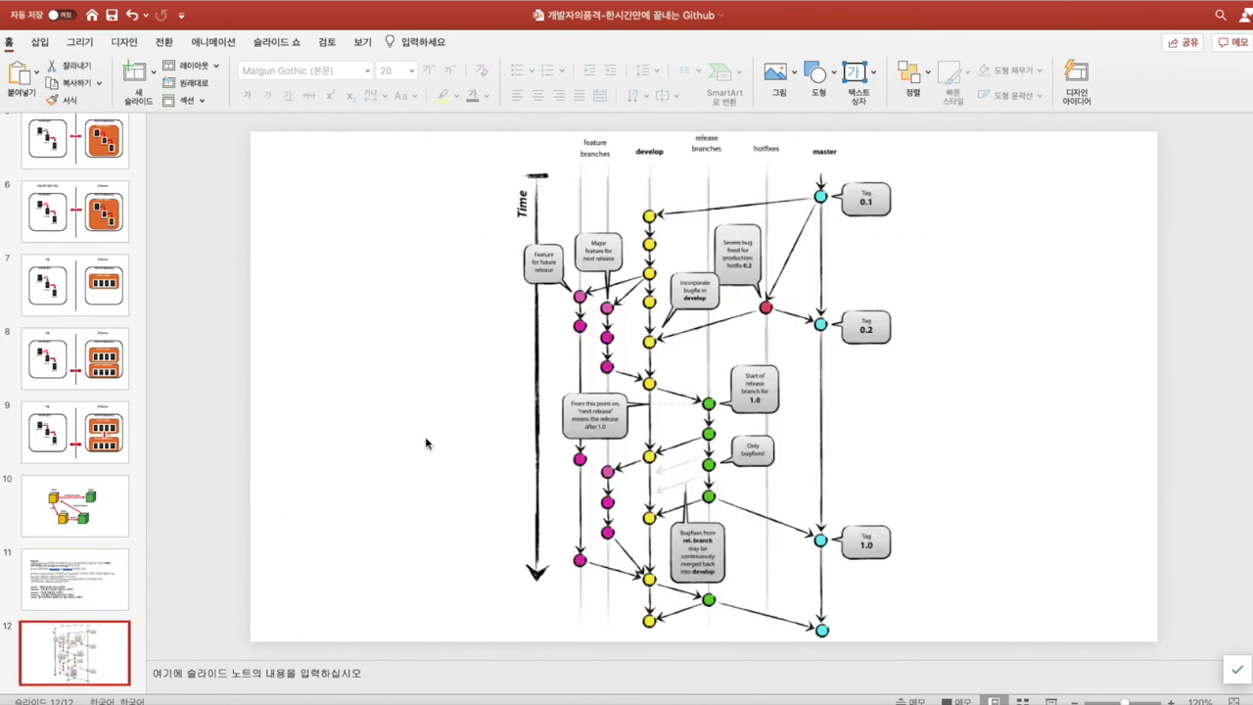
key("ctrl+Left")
key("ctrl+Right")
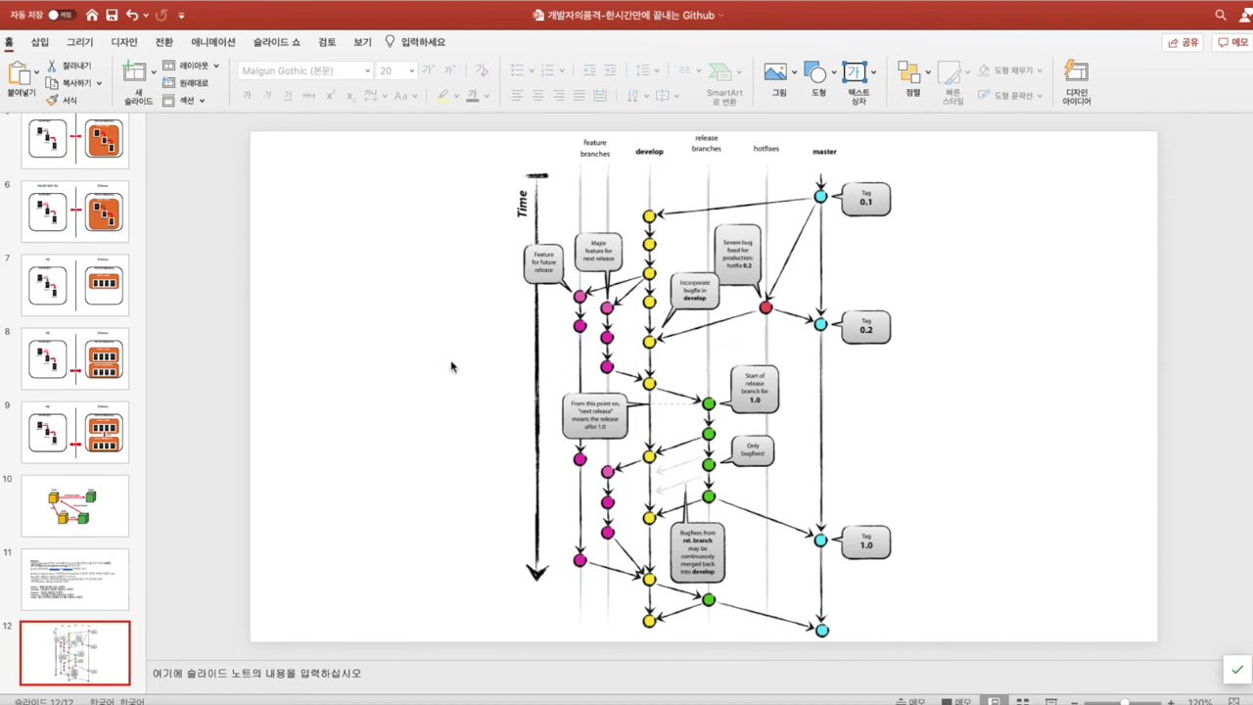
left_click(69, 575)
left_click(78, 637)
Step: Switch back to the browser and read the introduction and 이슈관리 section of the Medium article "우리는 Github를 이렇게 사용한다."
key("ctrl+Right")
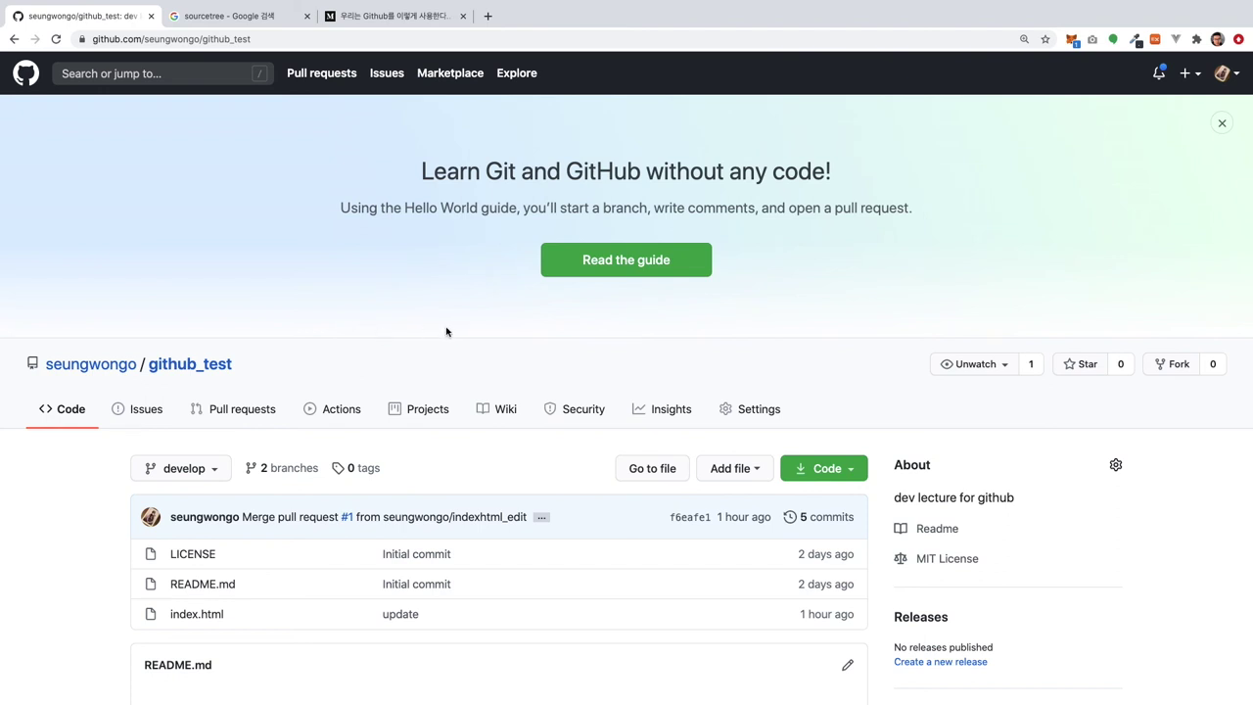
left_click(387, 20)
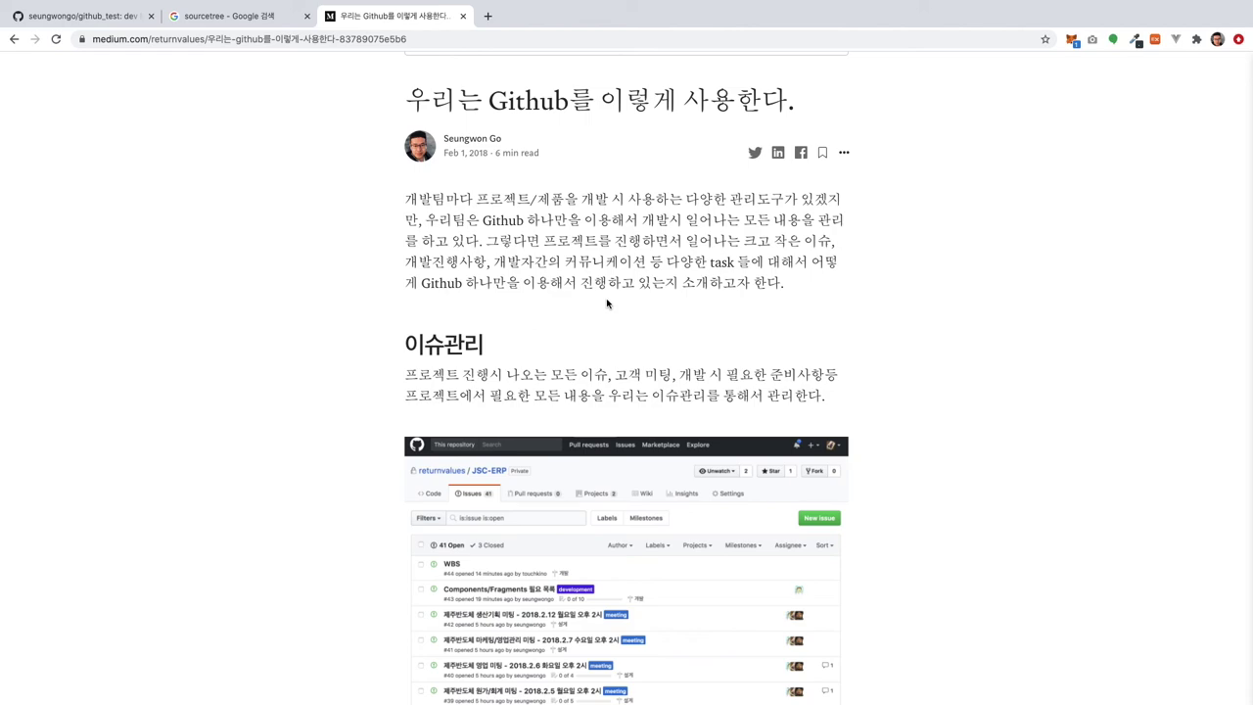
scroll(607, 303, "up", 3)
scroll(607, 304, "down", 2)
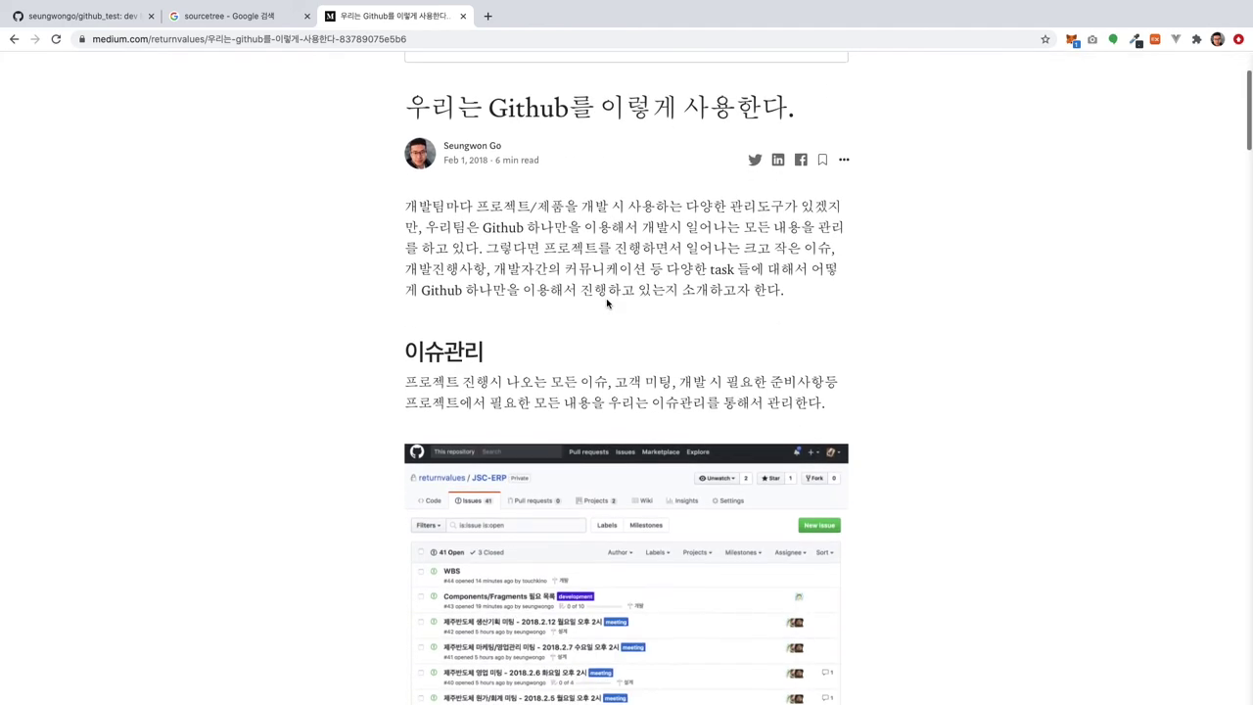
scroll(607, 303, "down", 4)
scroll(607, 301, "up", 3)
scroll(607, 301, "up", 2)
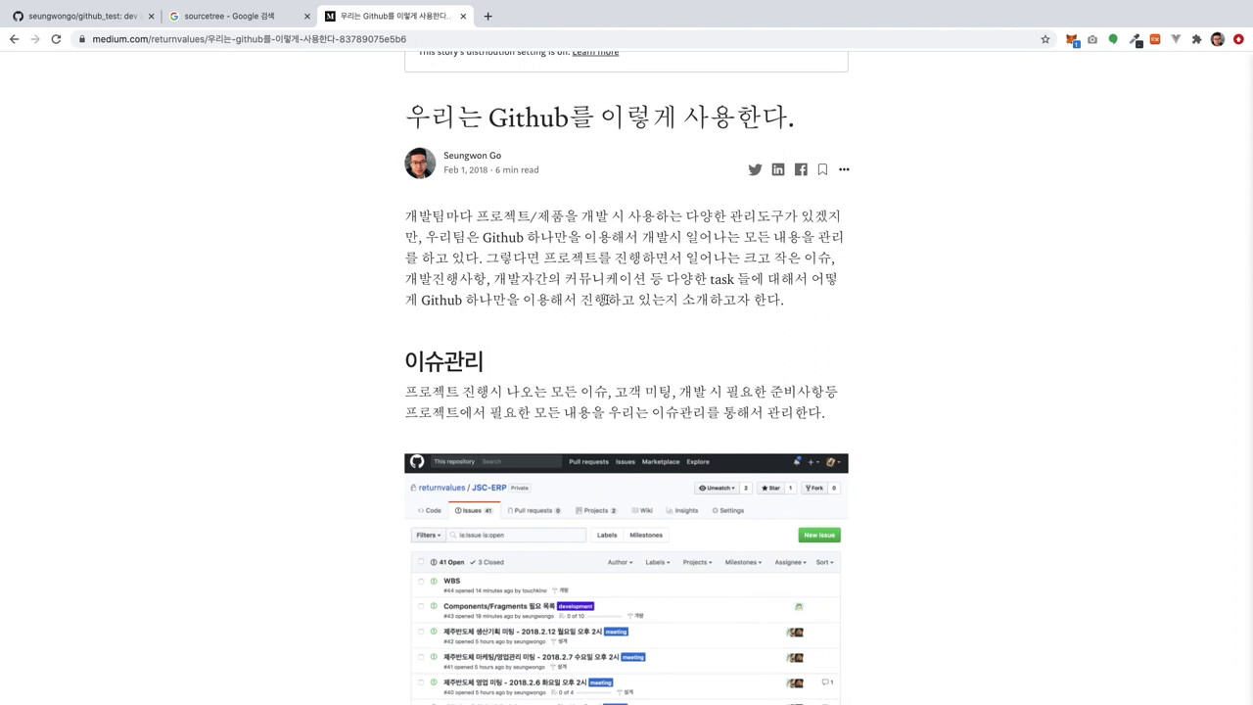
scroll(605, 298, "up", 3)
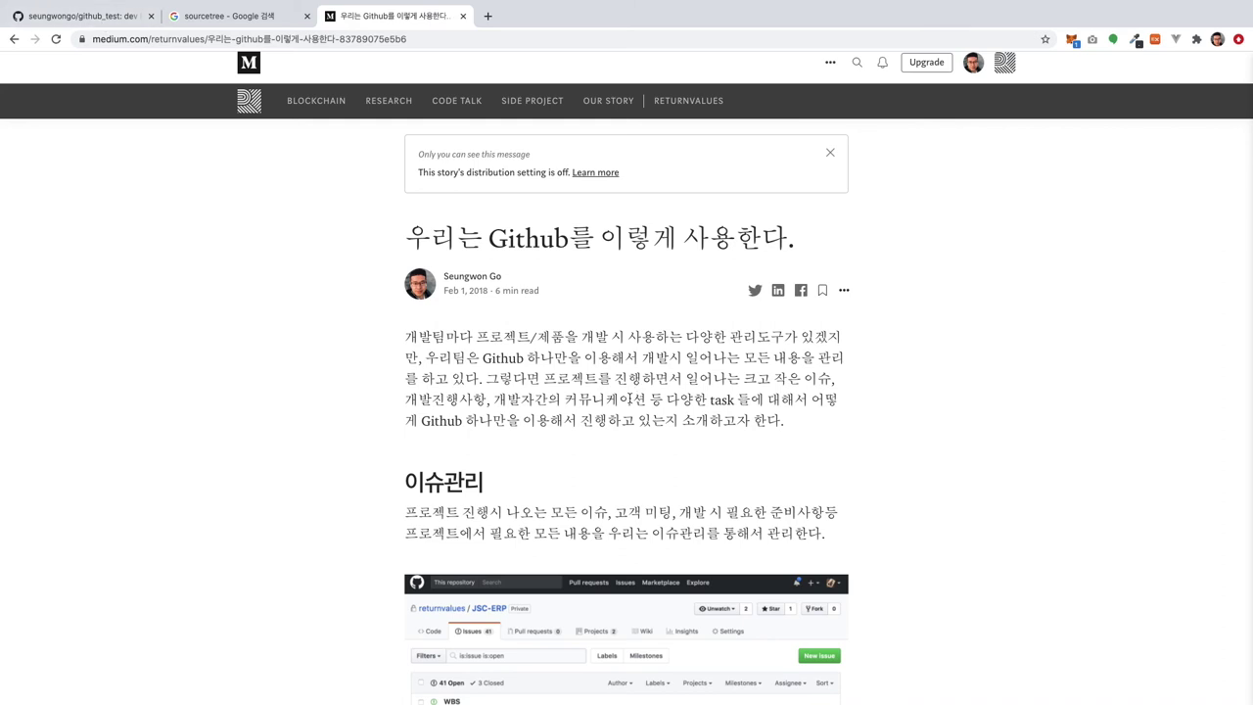
scroll(629, 398, "up", 1)
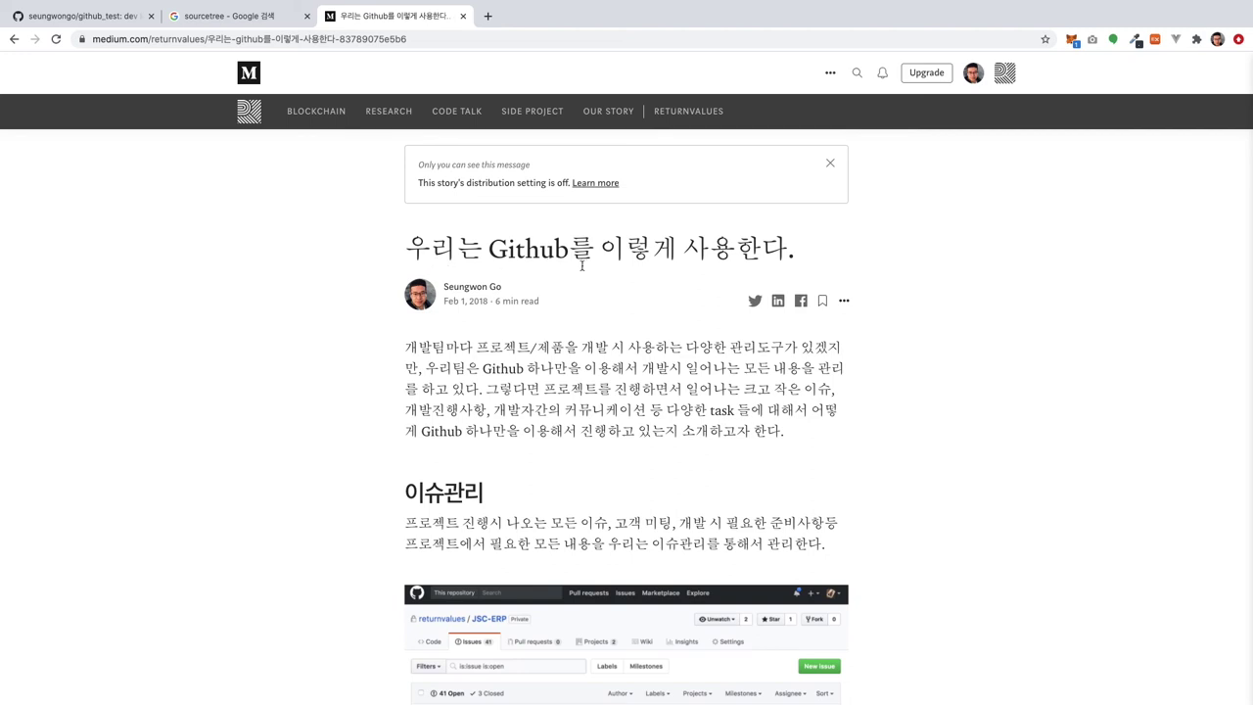
scroll(646, 338, "down", 3)
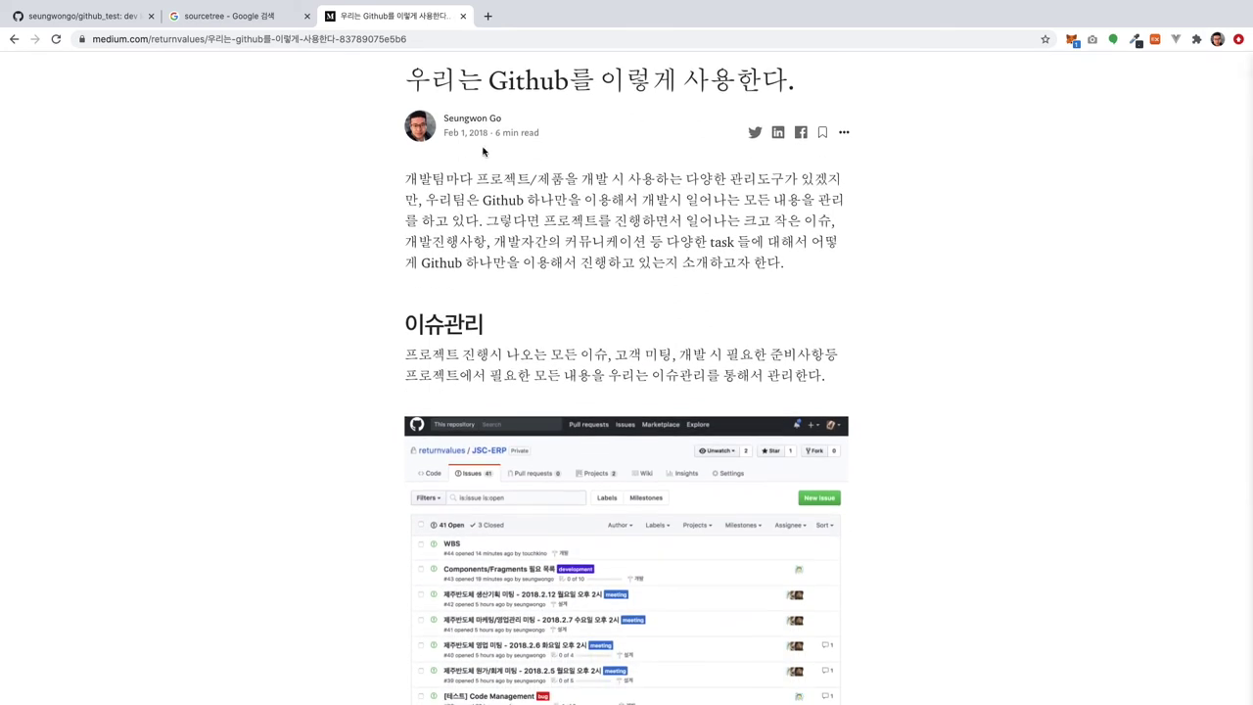
scroll(646, 294, "down", 1)
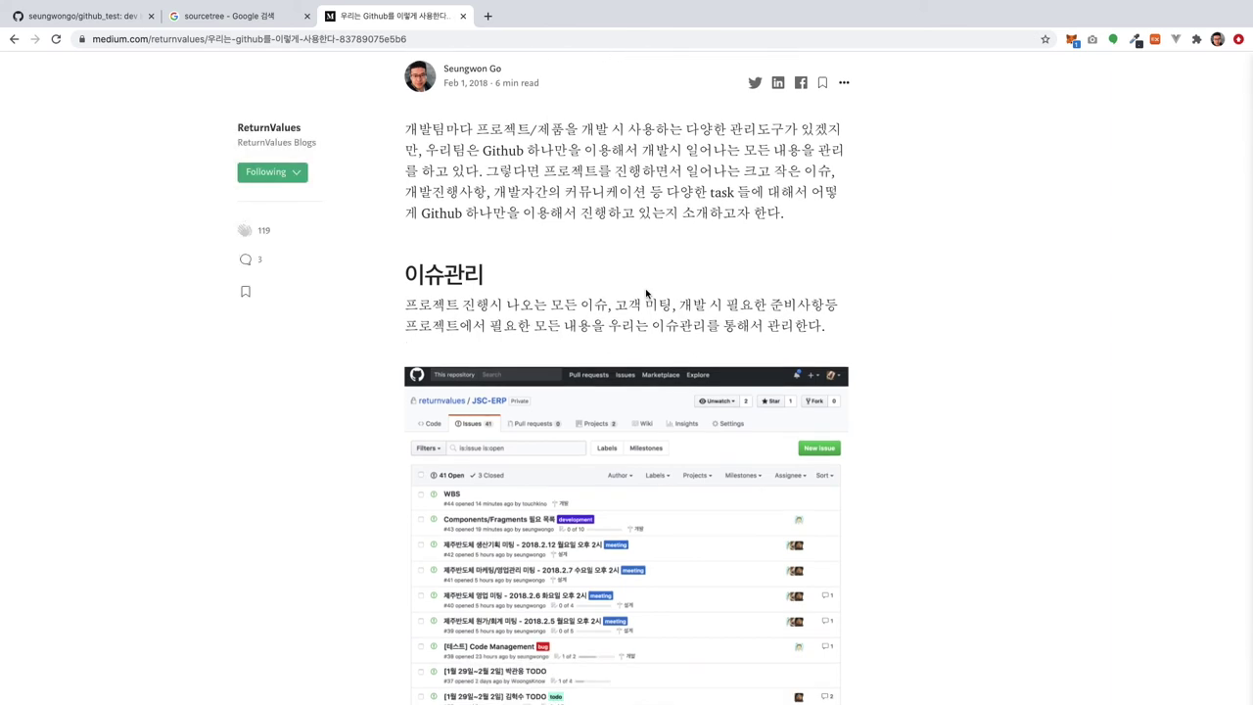
scroll(646, 292, "up", 2)
scroll(646, 292, "down", 4)
scroll(646, 292, "up", 4)
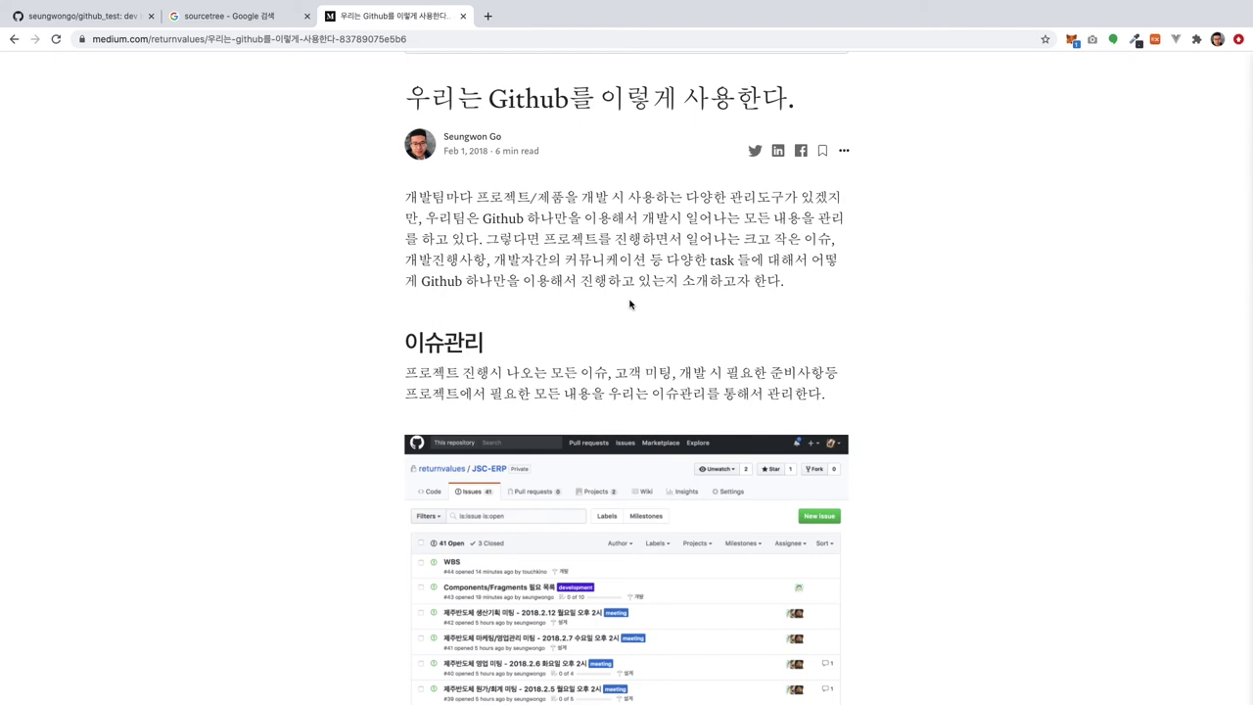
scroll(629, 304, "up", 3)
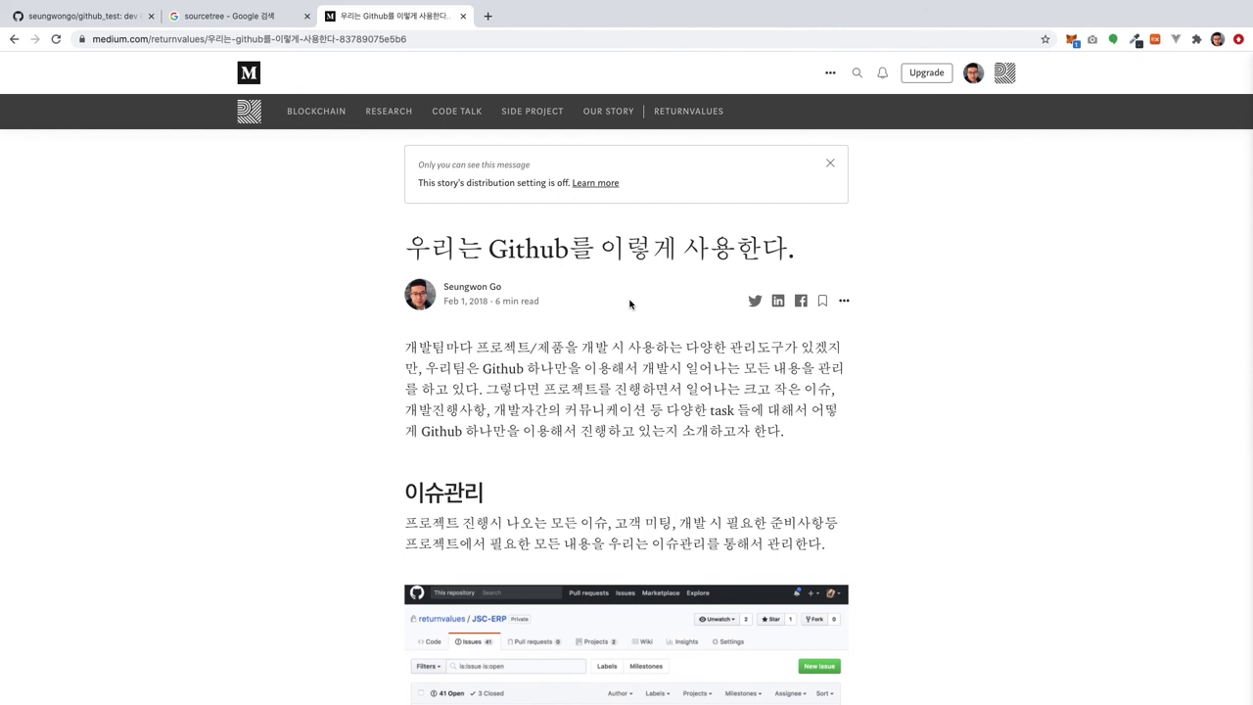
scroll(630, 303, "down", 3)
scroll(630, 304, "up", 2)
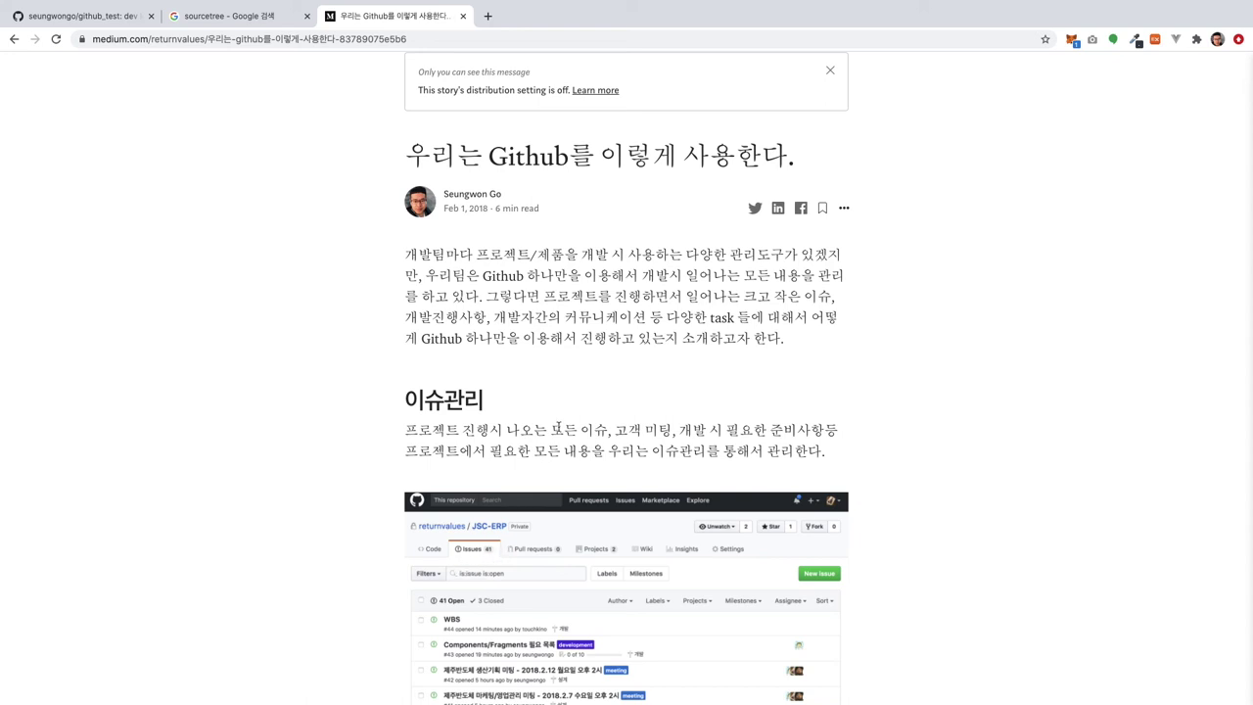
Step: Examine the example GitHub issue list pictured under the 이슈관리 heading of the Medium article
scroll(555, 428, "down", 2)
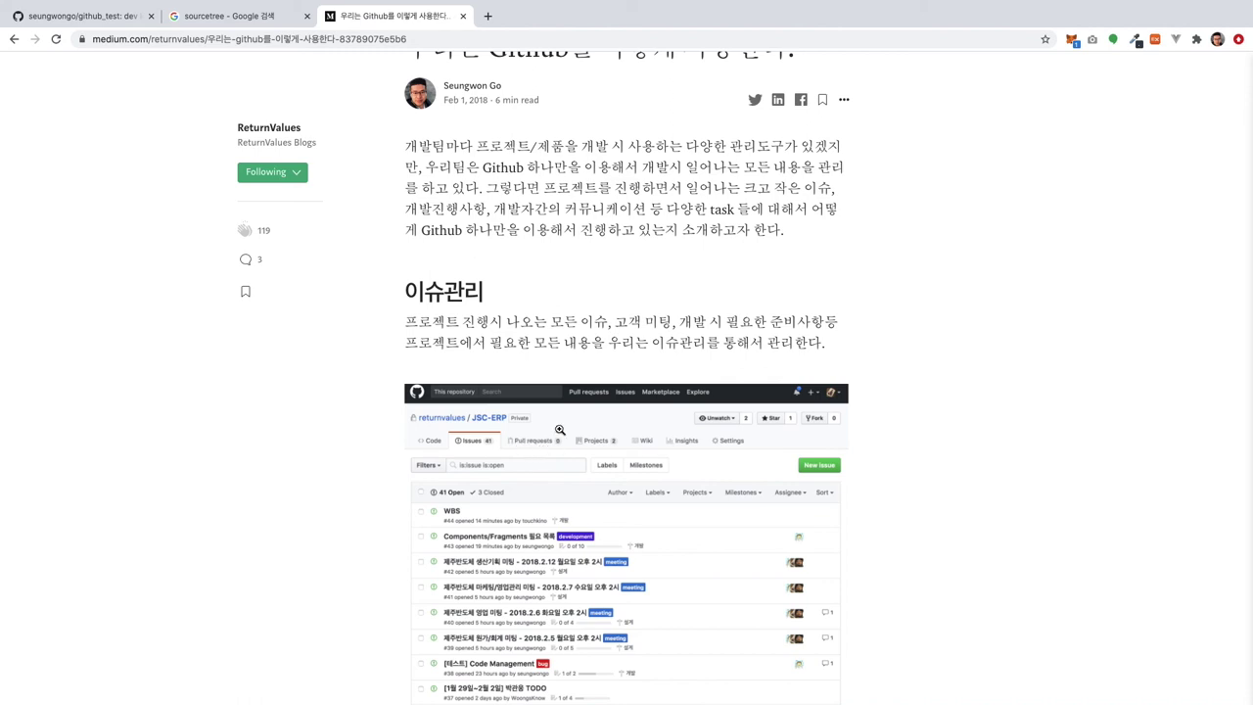
scroll(569, 316, "down", 5)
scroll(570, 316, "up", 3)
scroll(570, 317, "down", 1)
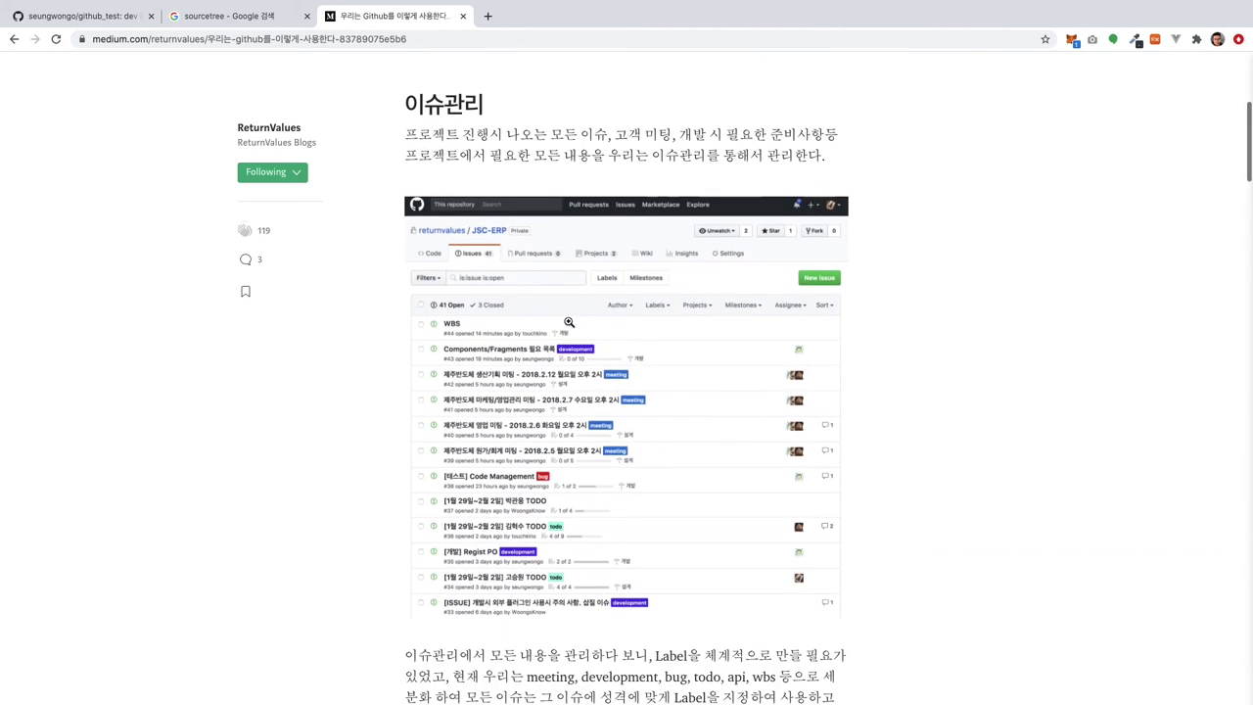
Step: Go to the github_test repository and view its issues list
left_click(83, 15)
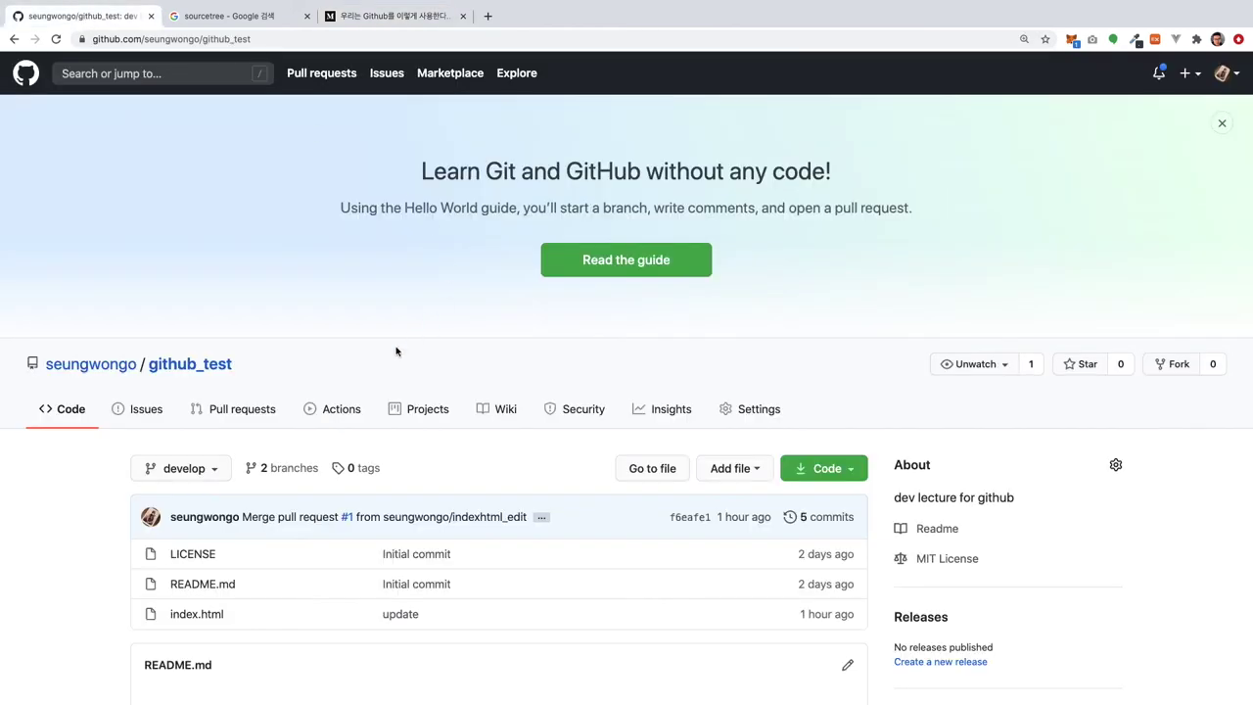
left_click(157, 423)
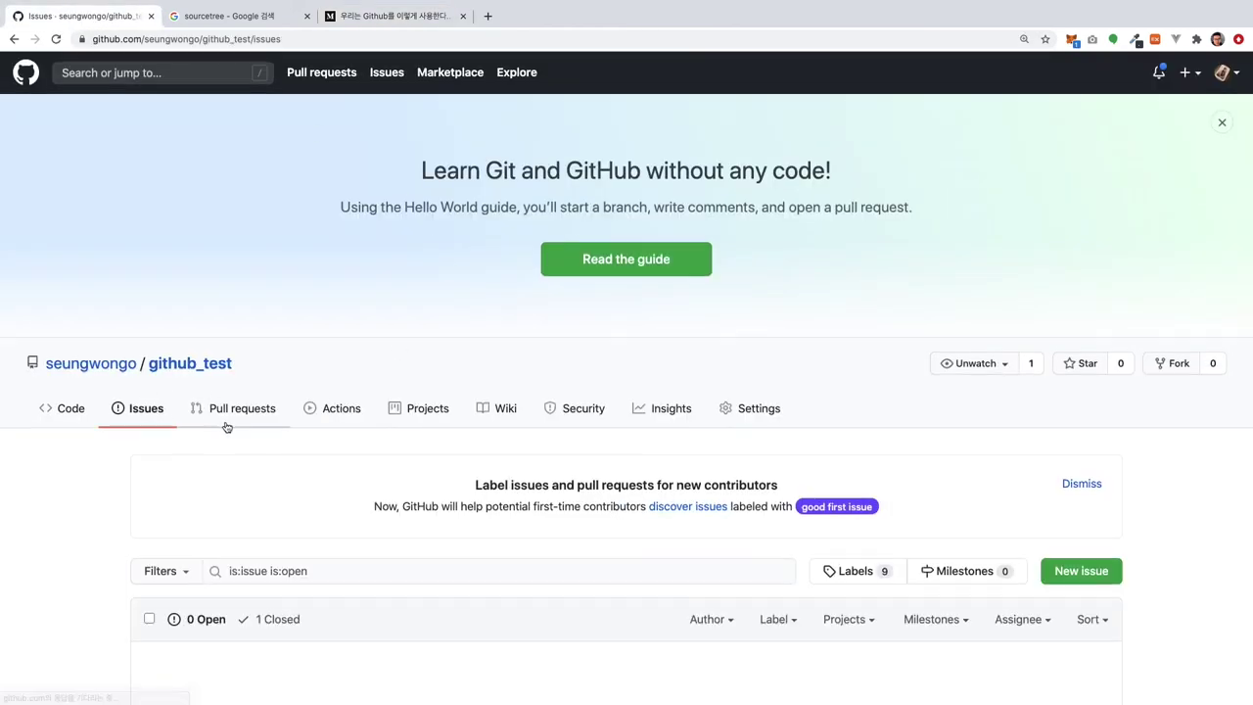
scroll(231, 415, "down", 3)
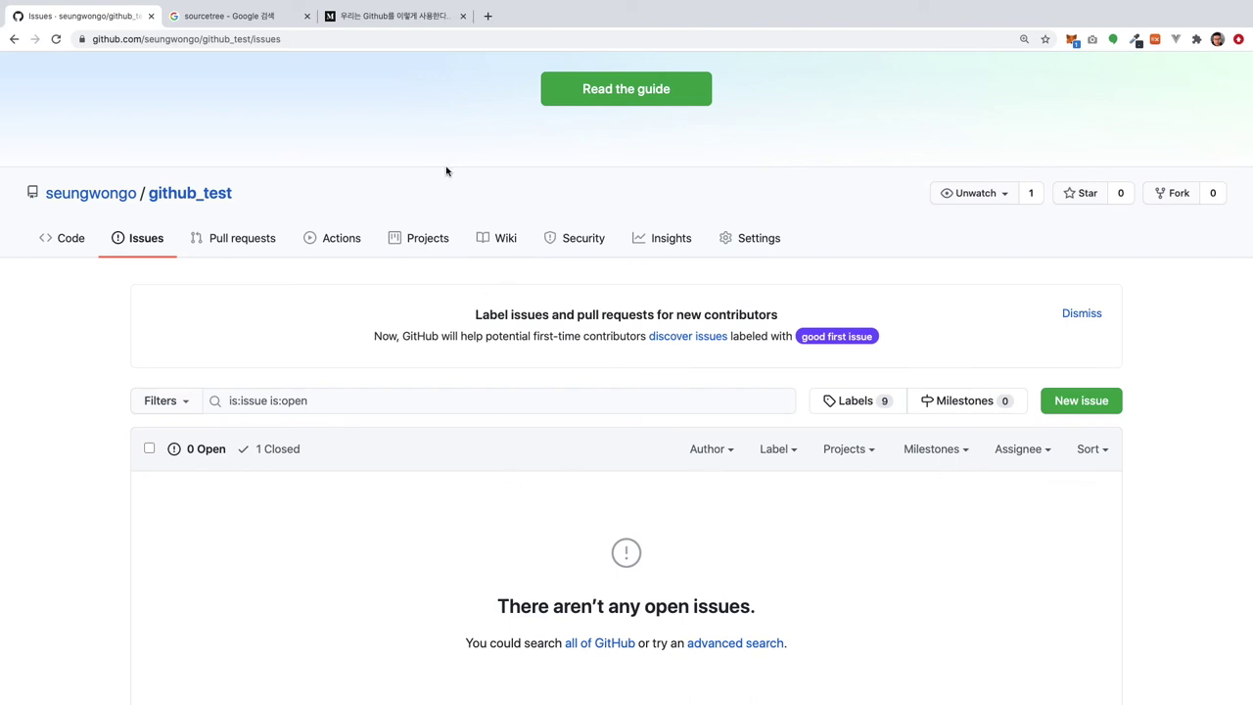
Step: Return to the Medium article and skim from the introduction through to the 개발진행관리 section
left_click(368, 16)
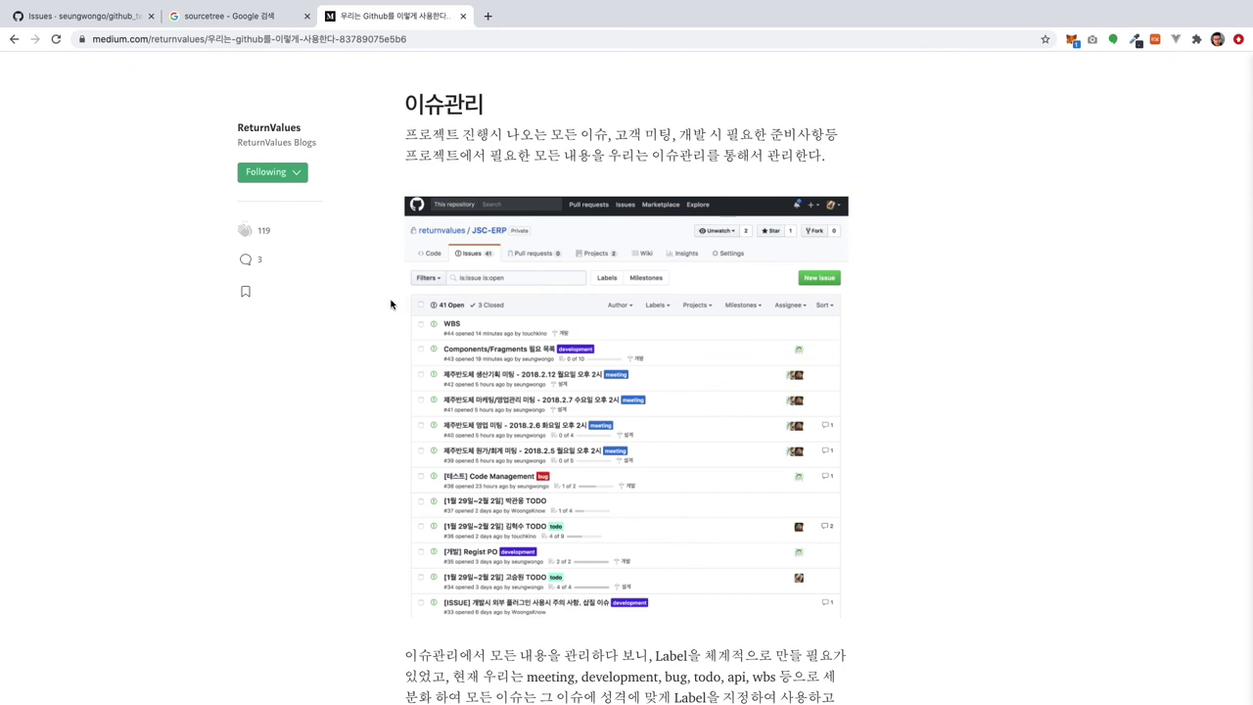
scroll(373, 317, "up", 3)
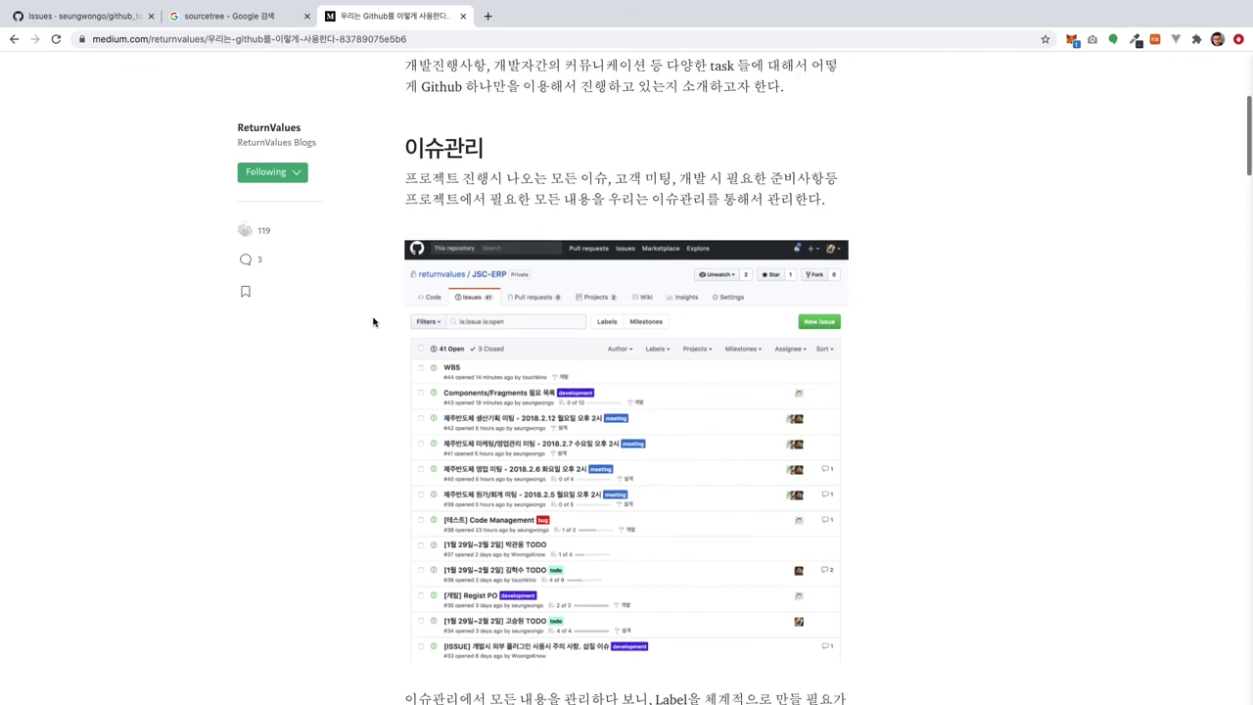
scroll(372, 323, "up", 3)
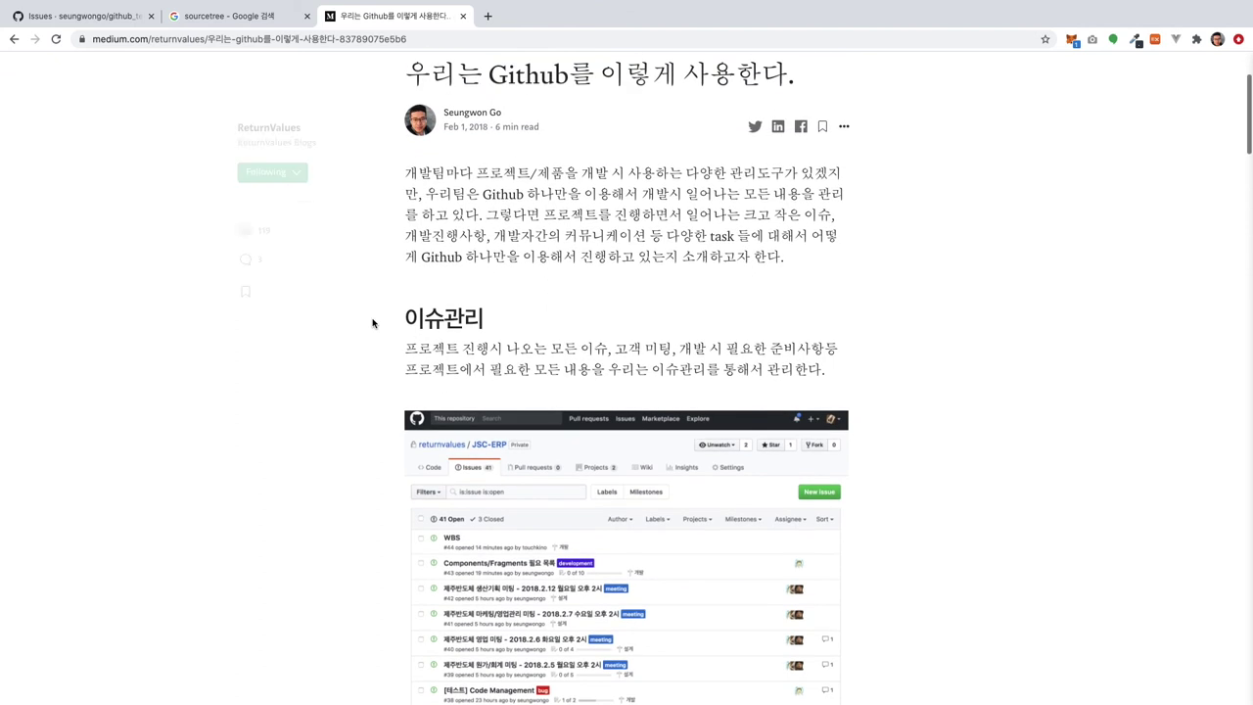
scroll(372, 323, "down", 3)
scroll(372, 323, "down", 3)
scroll(372, 323, "up", 3)
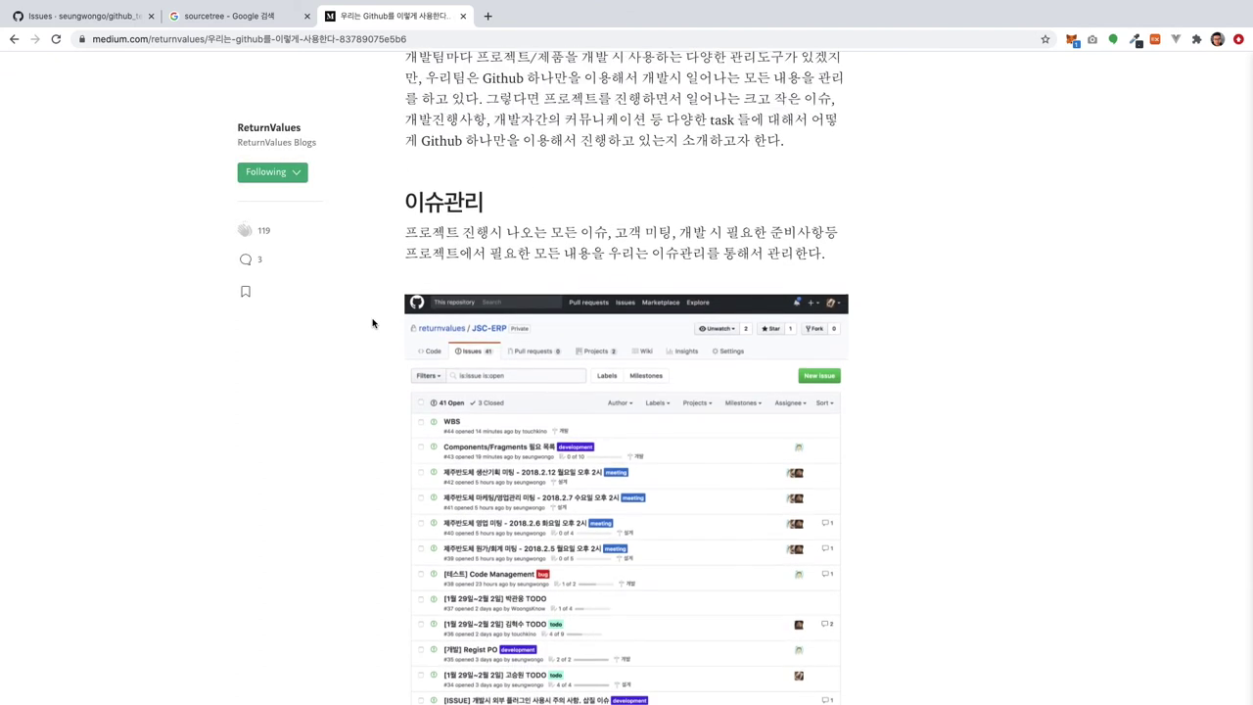
scroll(372, 323, "down", 10)
scroll(372, 323, "down", 15)
scroll(372, 323, "up", 15)
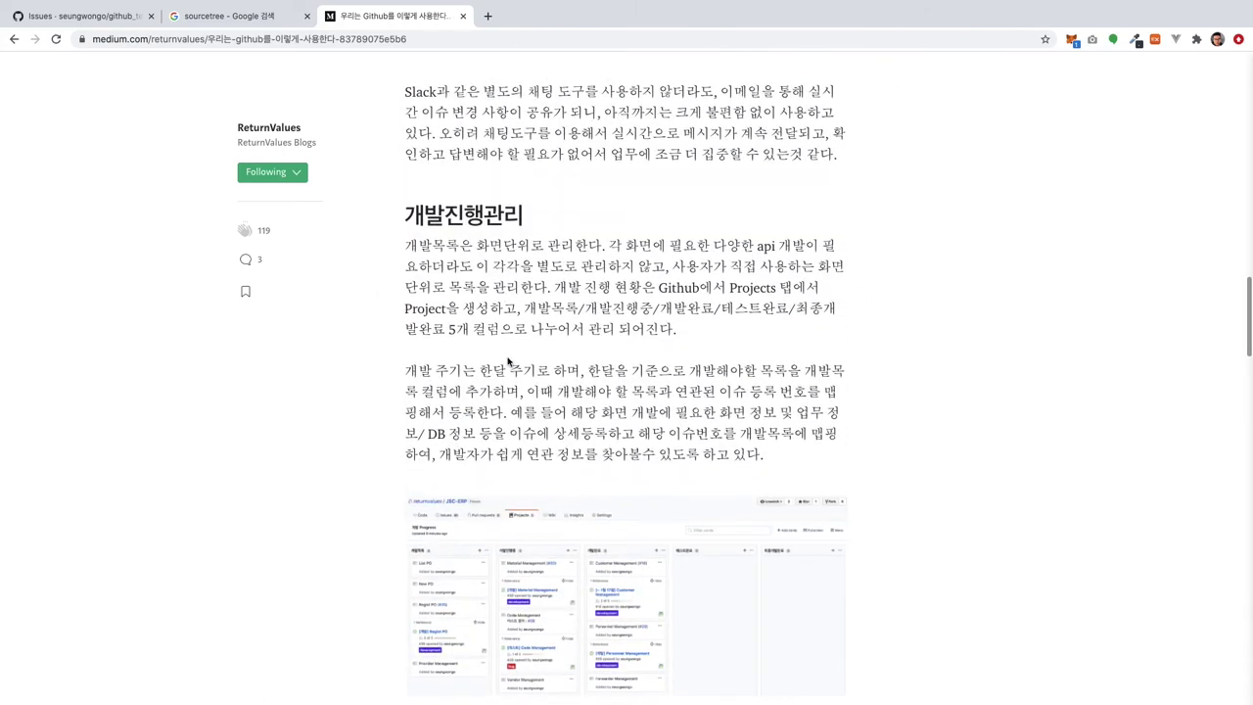
Step: Go back to the article's 이슈관리 section and examine the JSC-ERP example issue list
scroll(446, 350, "up", 10)
scroll(446, 349, "up", 12)
scroll(445, 349, "up", 1)
scroll(446, 350, "down", 4)
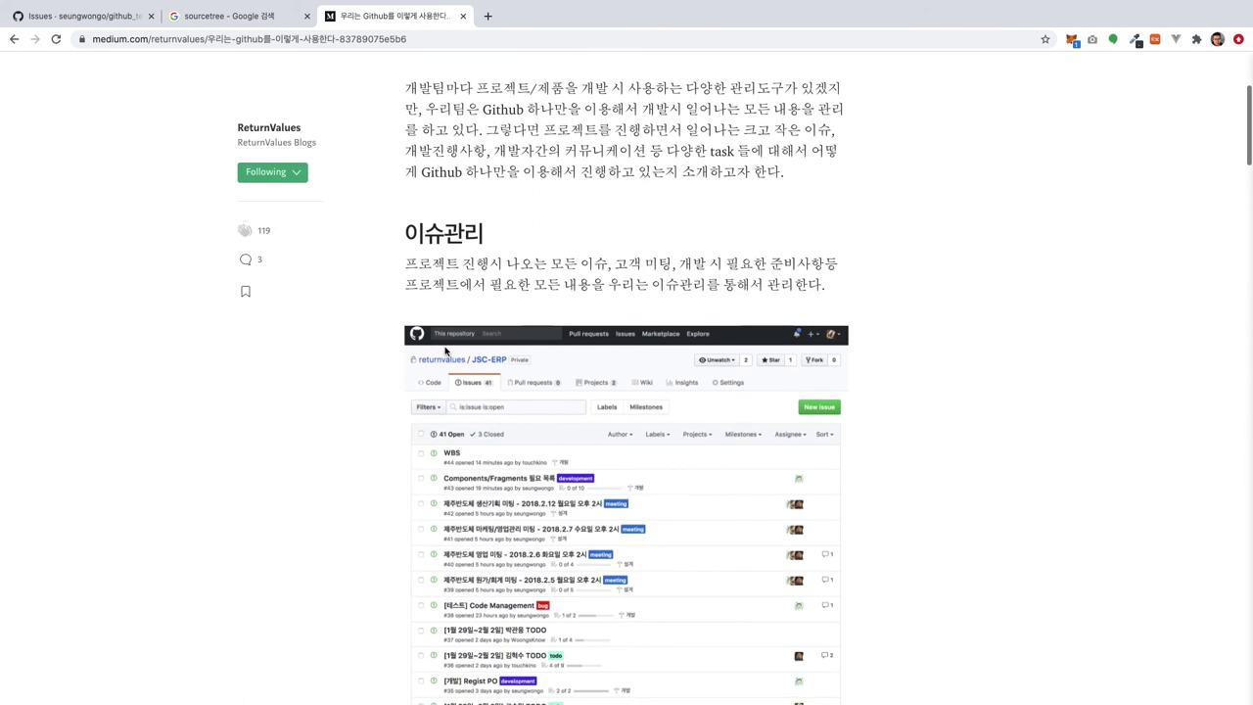
scroll(499, 309, "down", 1)
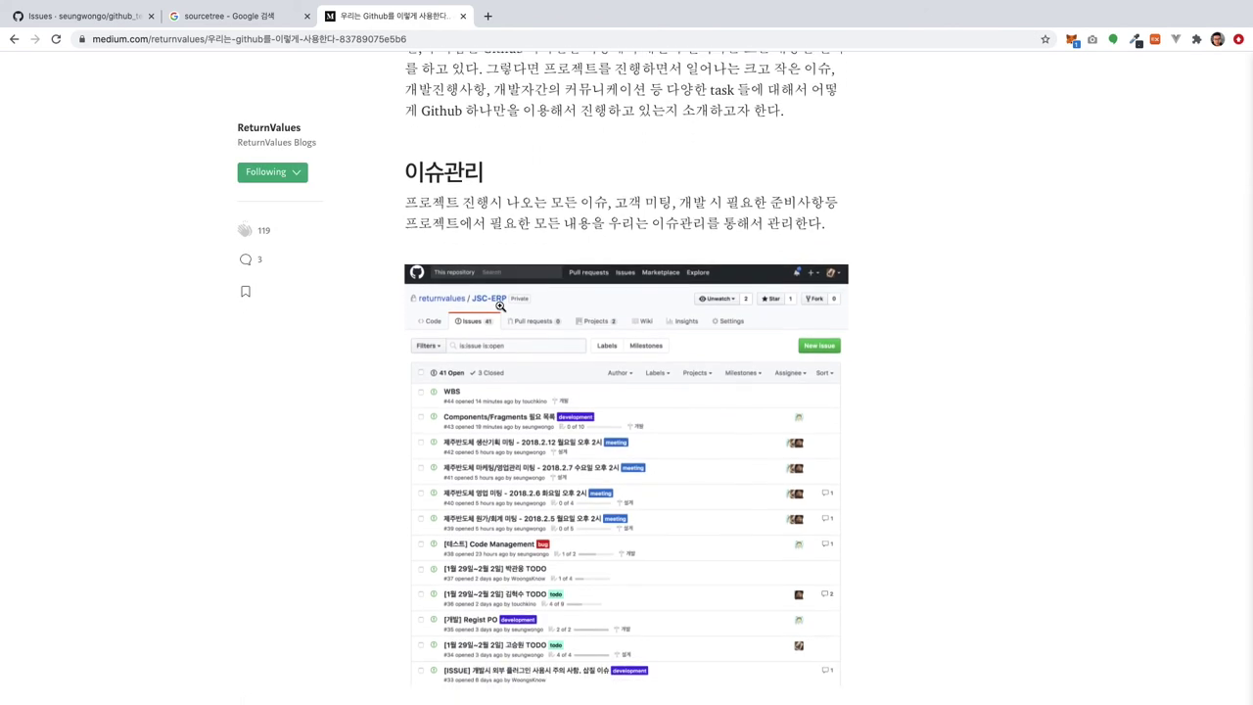
scroll(500, 306, "down", 1)
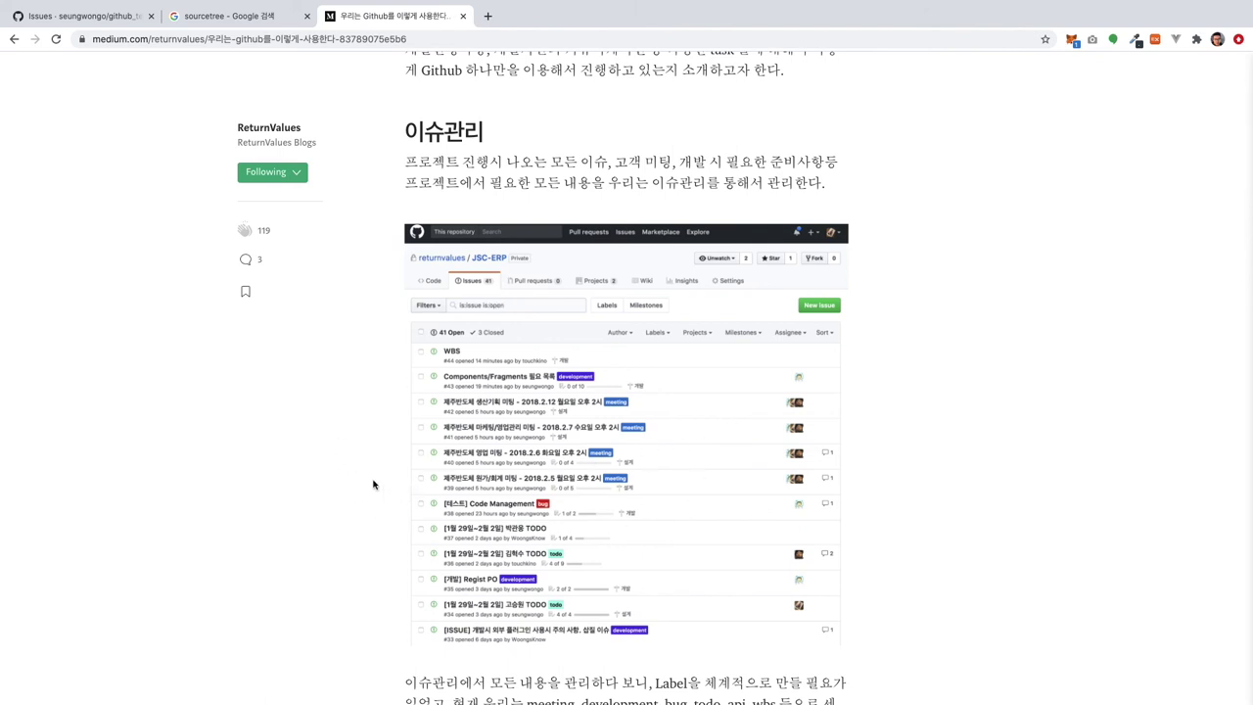
scroll(396, 411, "down", 1)
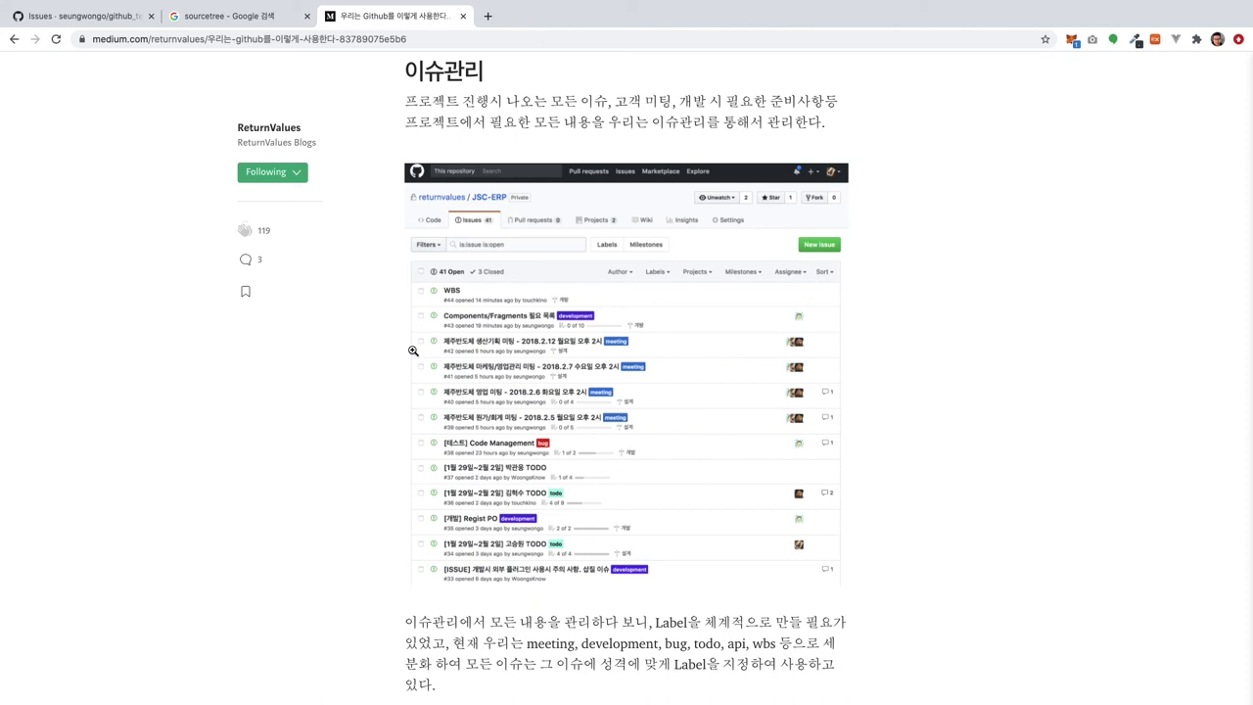
Step: Read the article's explanation of issue labels such as meeting and todo, comparing it with the example issue list
scroll(444, 382, "down", 5)
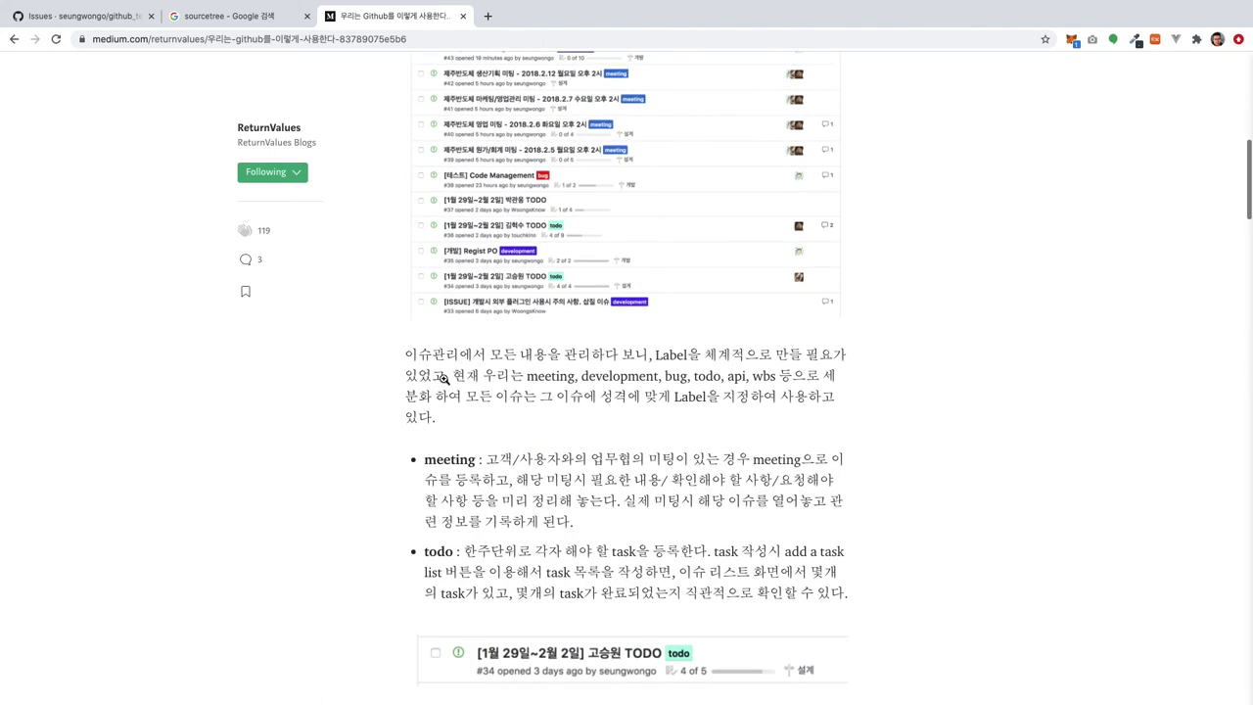
scroll(484, 358, "up", 2)
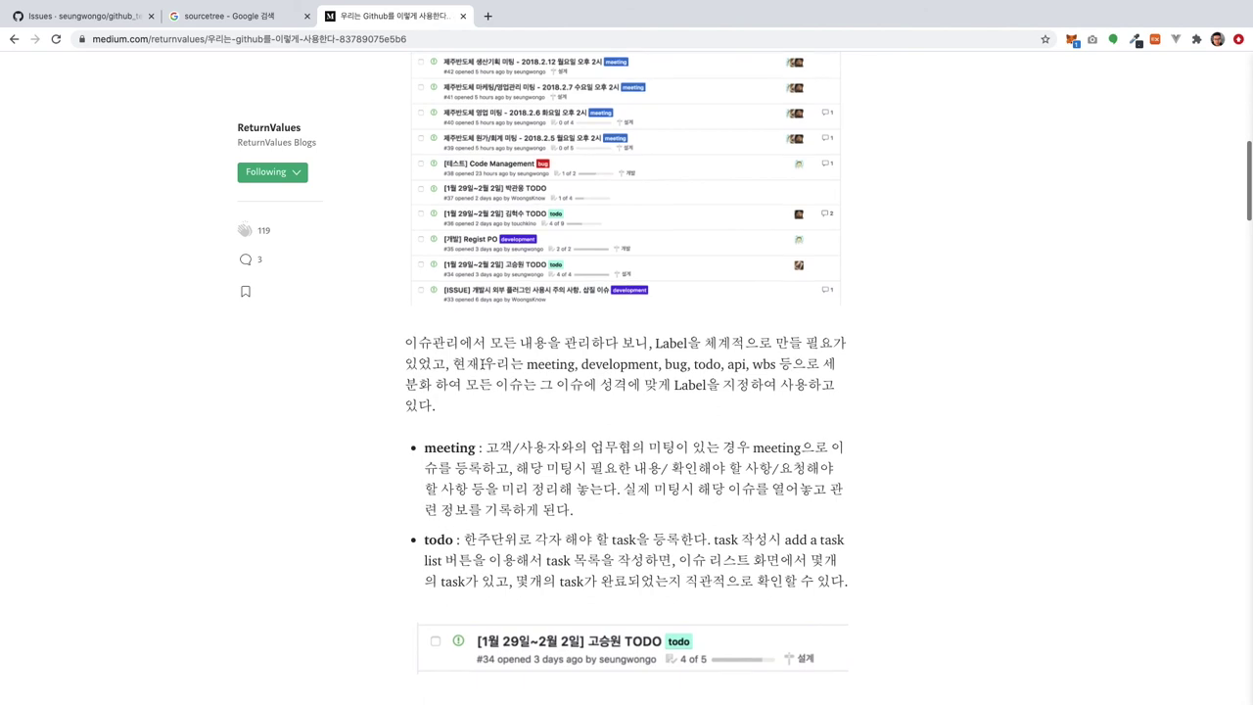
scroll(481, 364, "up", 4)
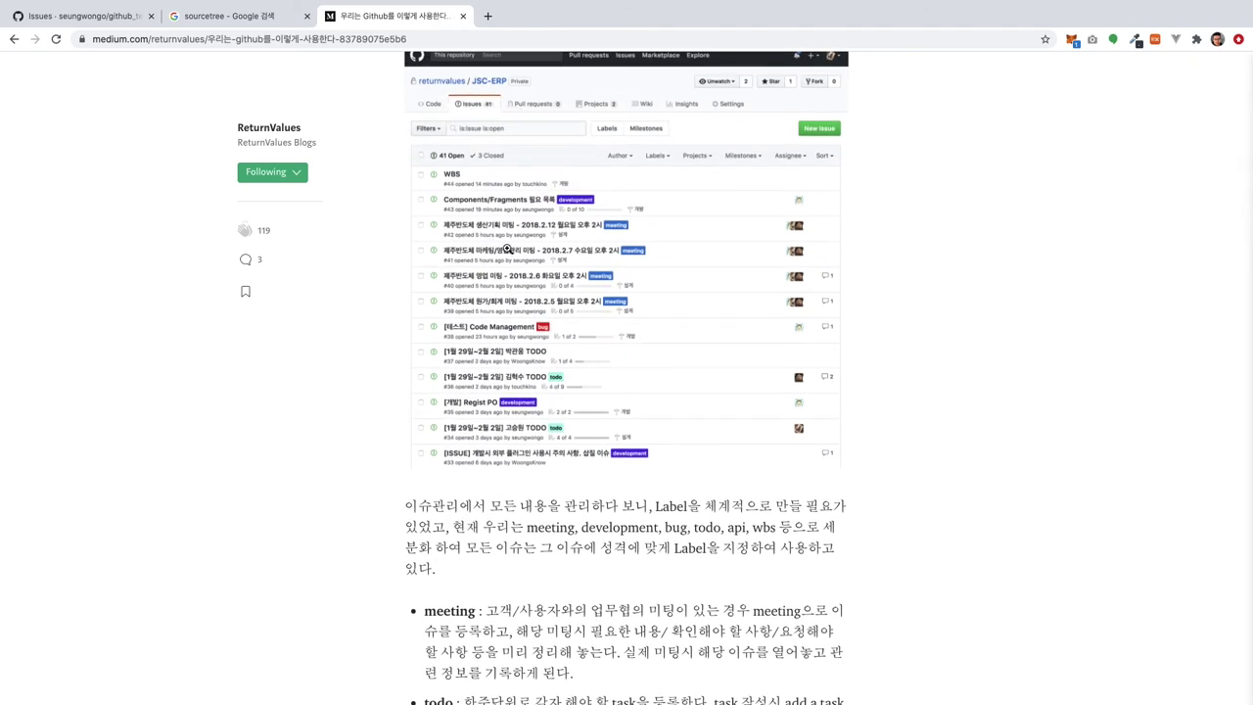
scroll(507, 249, "down", 5)
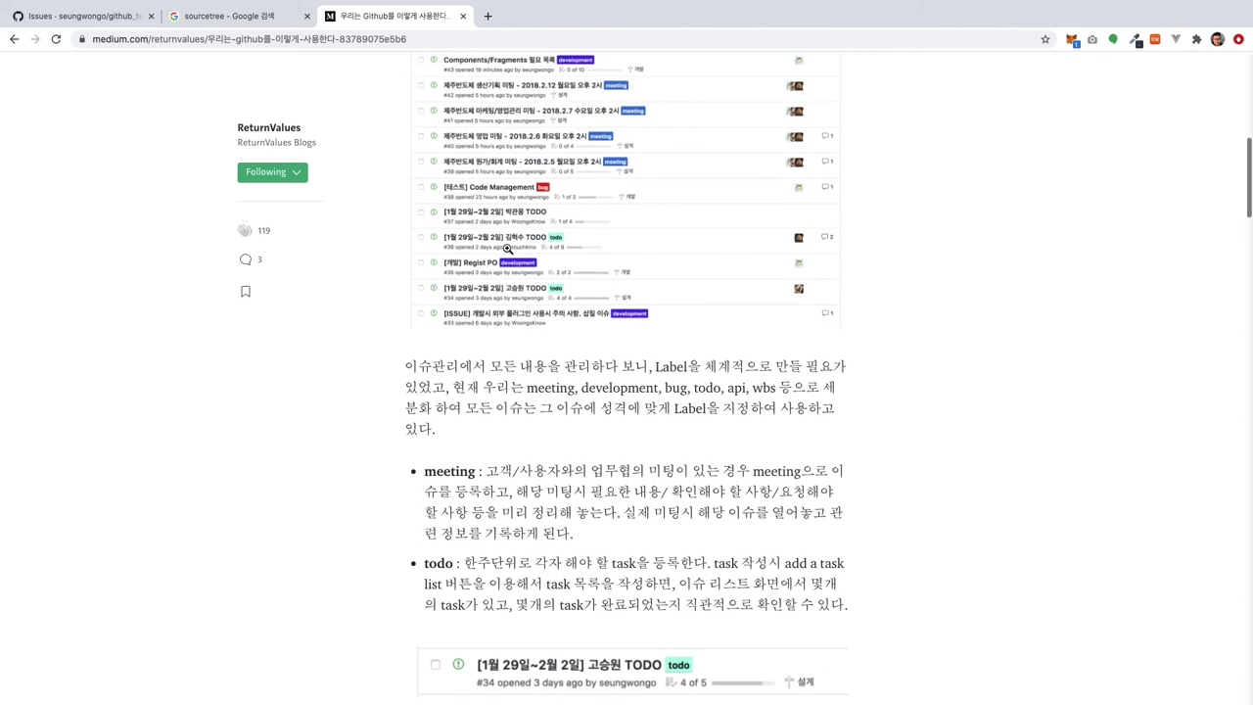
scroll(500, 372, "up", 1)
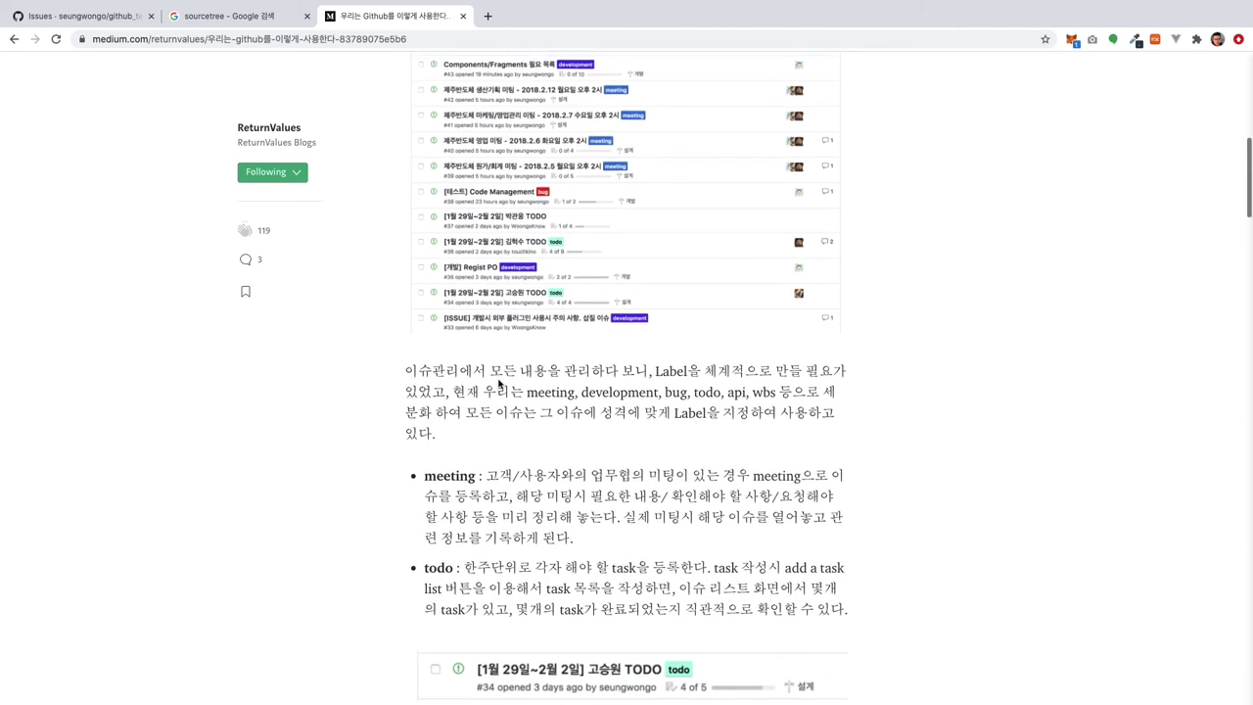
Step: Enlarge the article's issue list screenshot to examine the labelled issues, and close the enlarged view
left_click(541, 244)
left_click(501, 403)
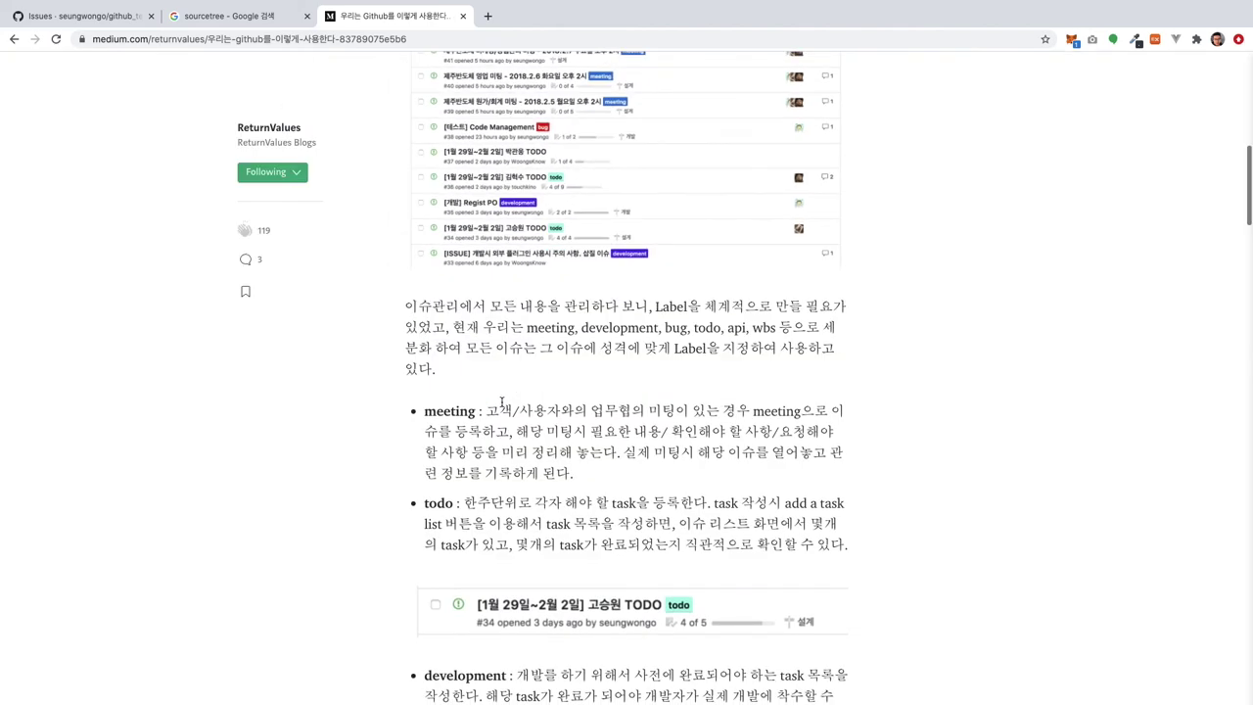
left_click(522, 222)
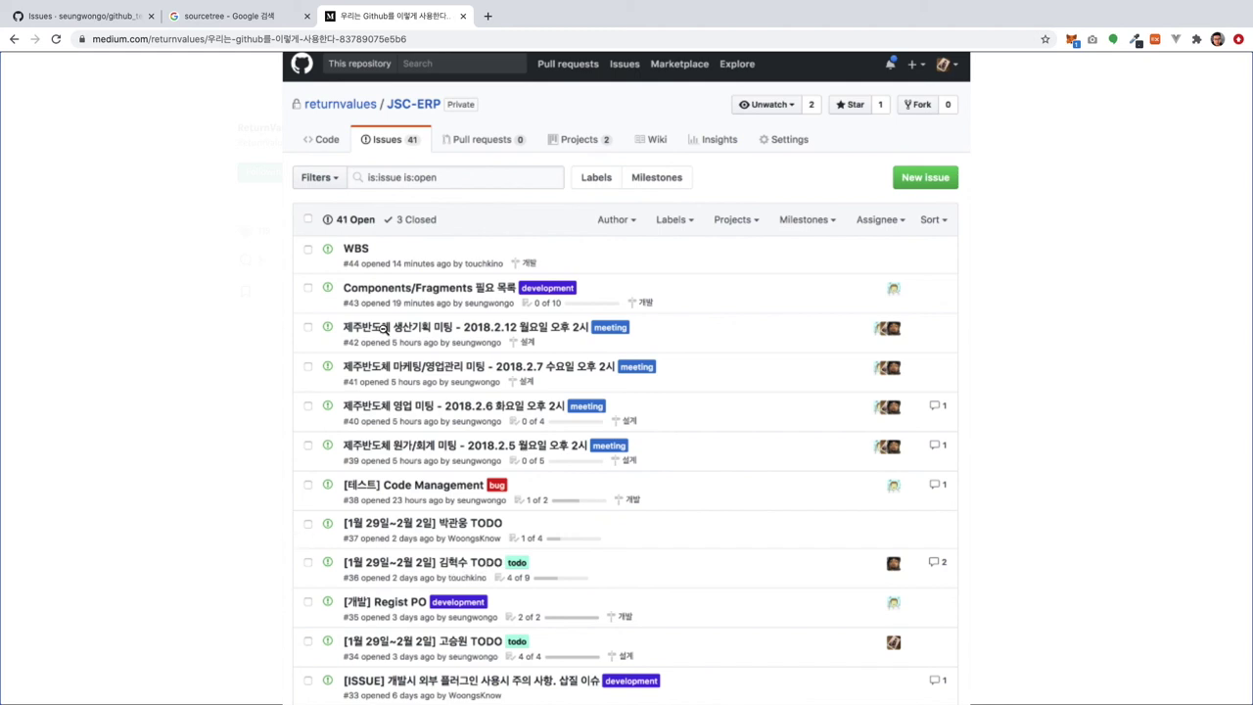
left_click(277, 546)
scroll(416, 569, "up", 1)
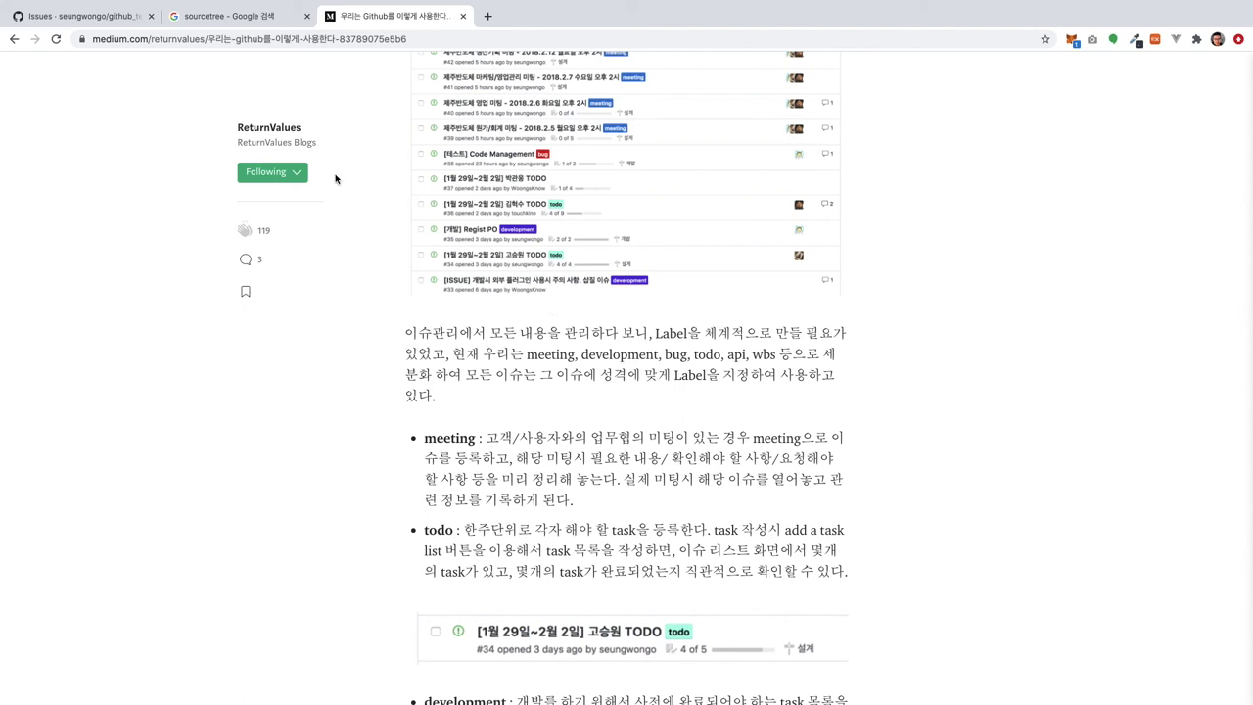
Step: Start a new issue in github_test and title it "[1~4]" followed by the assignee's name and " - To Do"
left_click(88, 16)
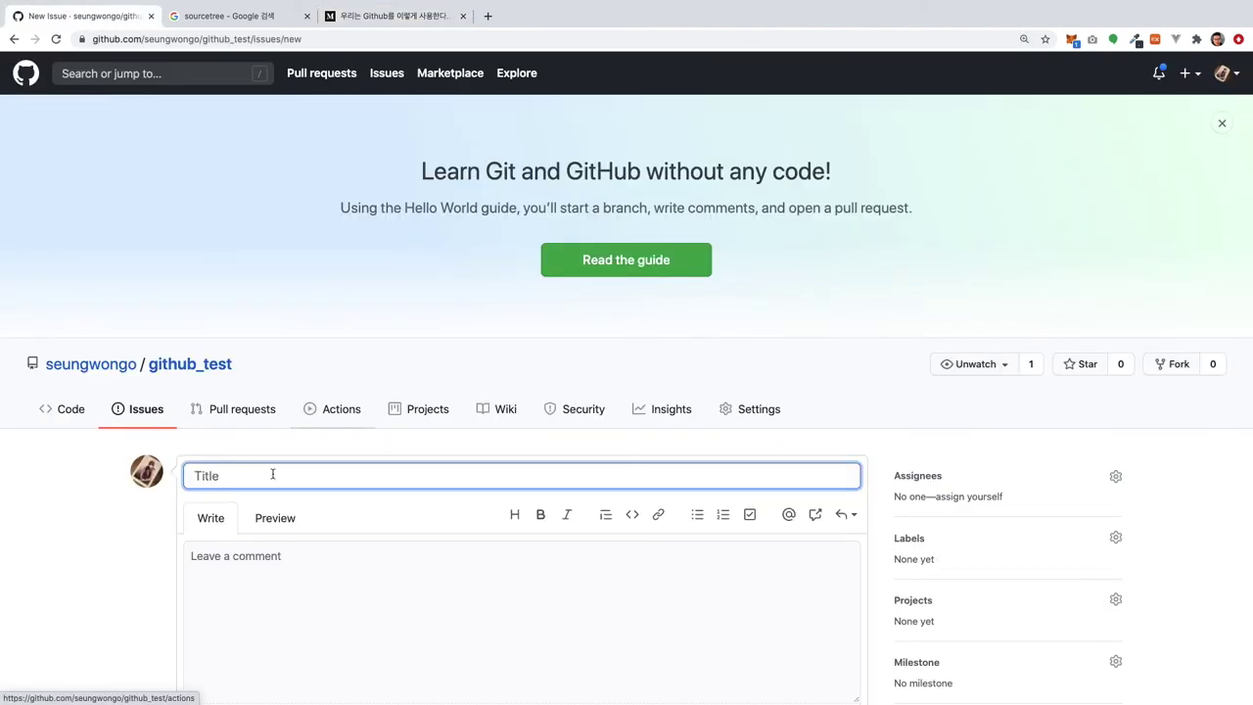
type("[")
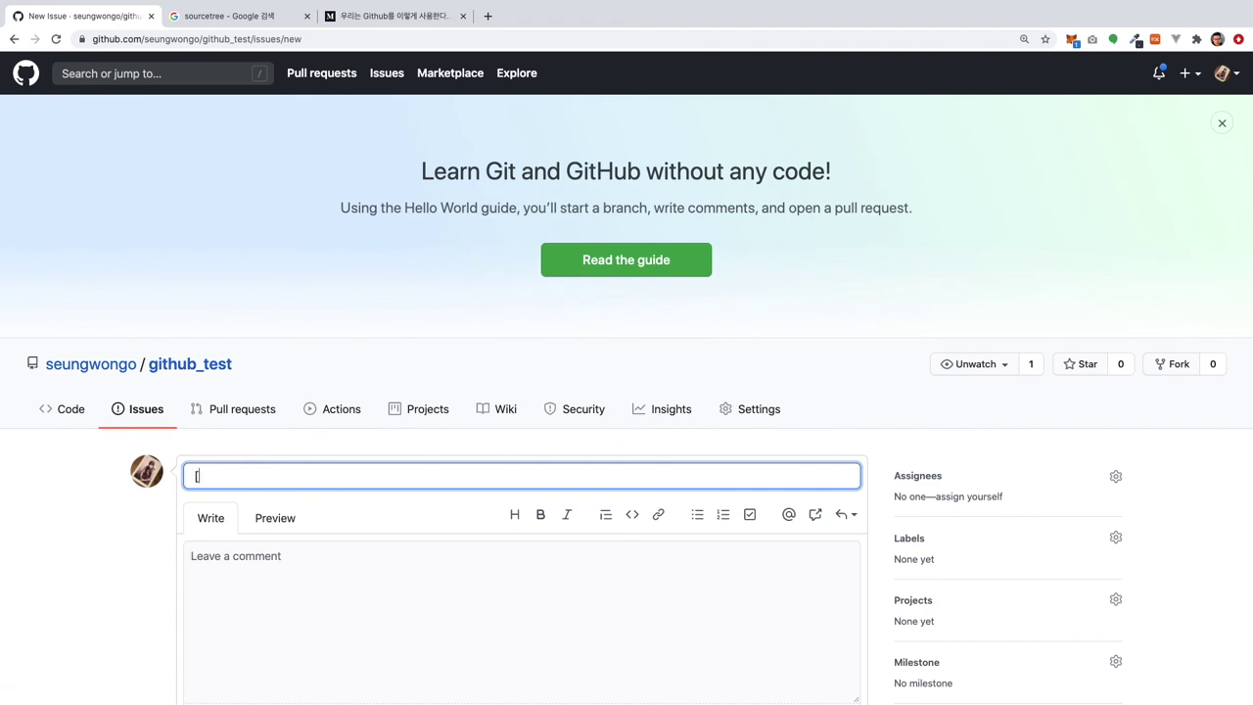
type("1")
type("~4")
type("]rh")
key("BackSpace")
key("BackSpace")
key("BackSpace")
type("ㄴㄷ")
key("BackSpace")
key("BackSpace")
type("seungwon go - To Do")
Step: Fill the issue description with an empty bullet and two unchecked task items: "홈페이지 만들기" and "고객에게 문서 전달하기"
left_click(279, 555)
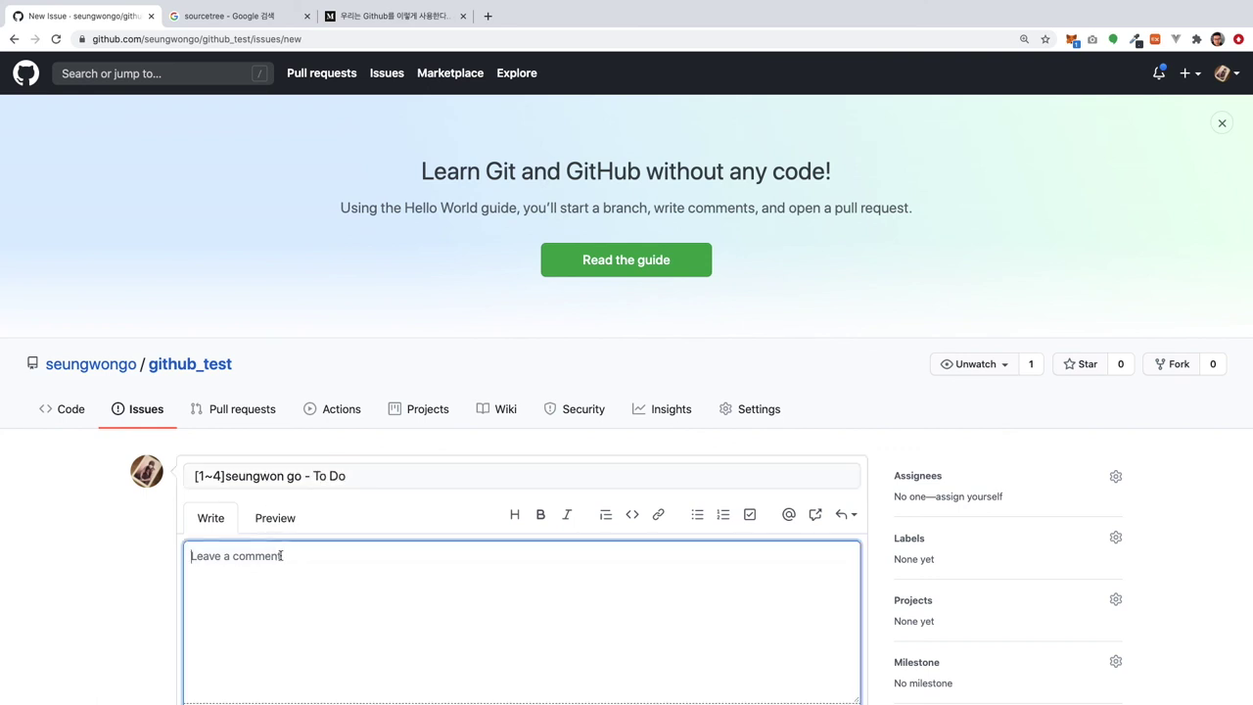
scroll(279, 555, "down", 1)
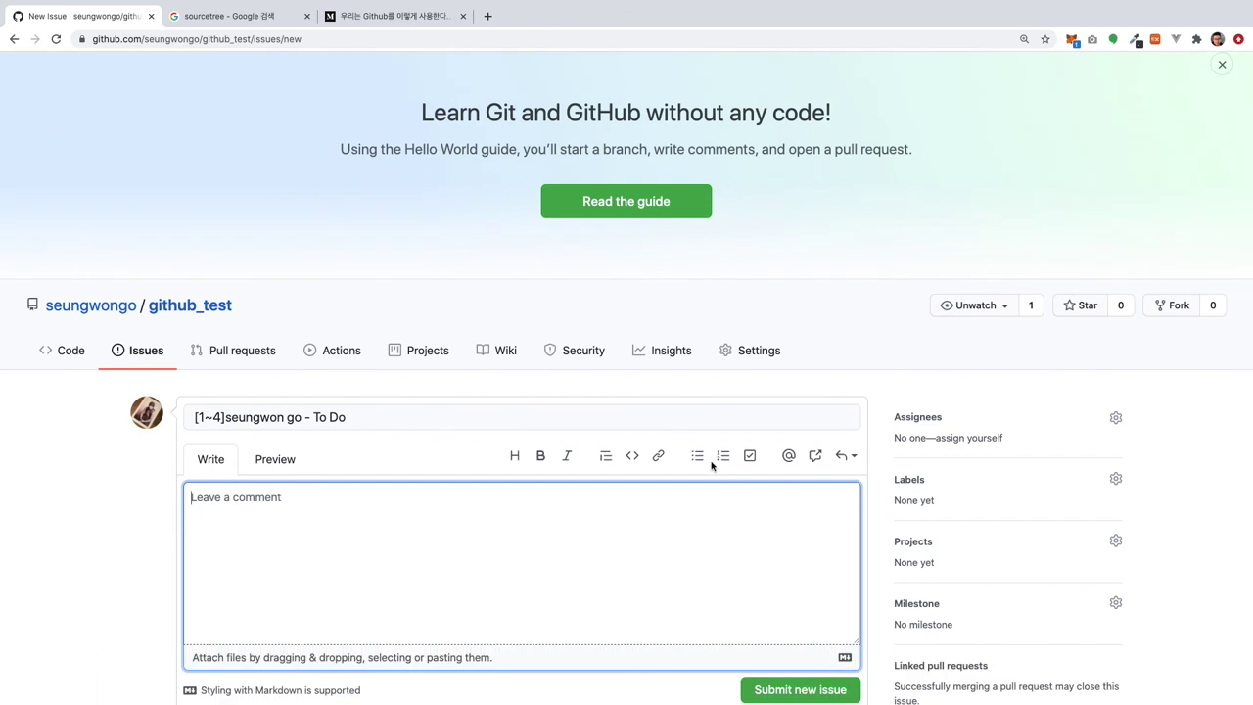
left_click(701, 463)
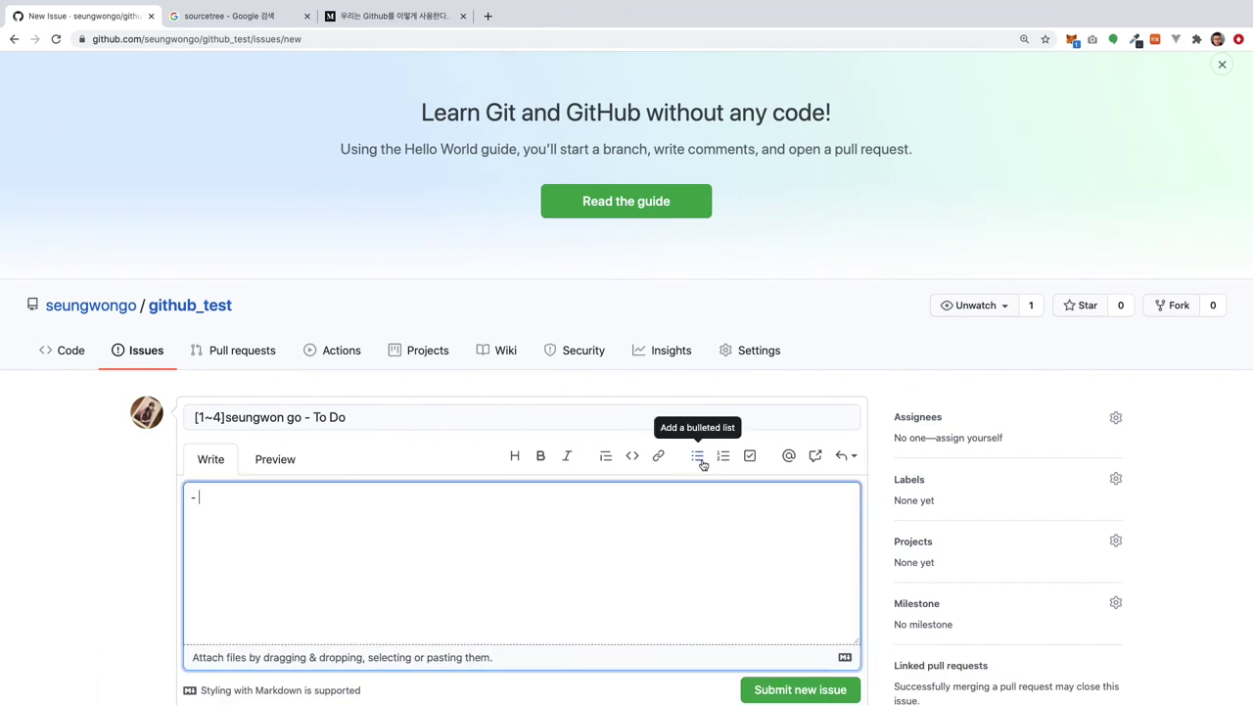
left_click(750, 456)
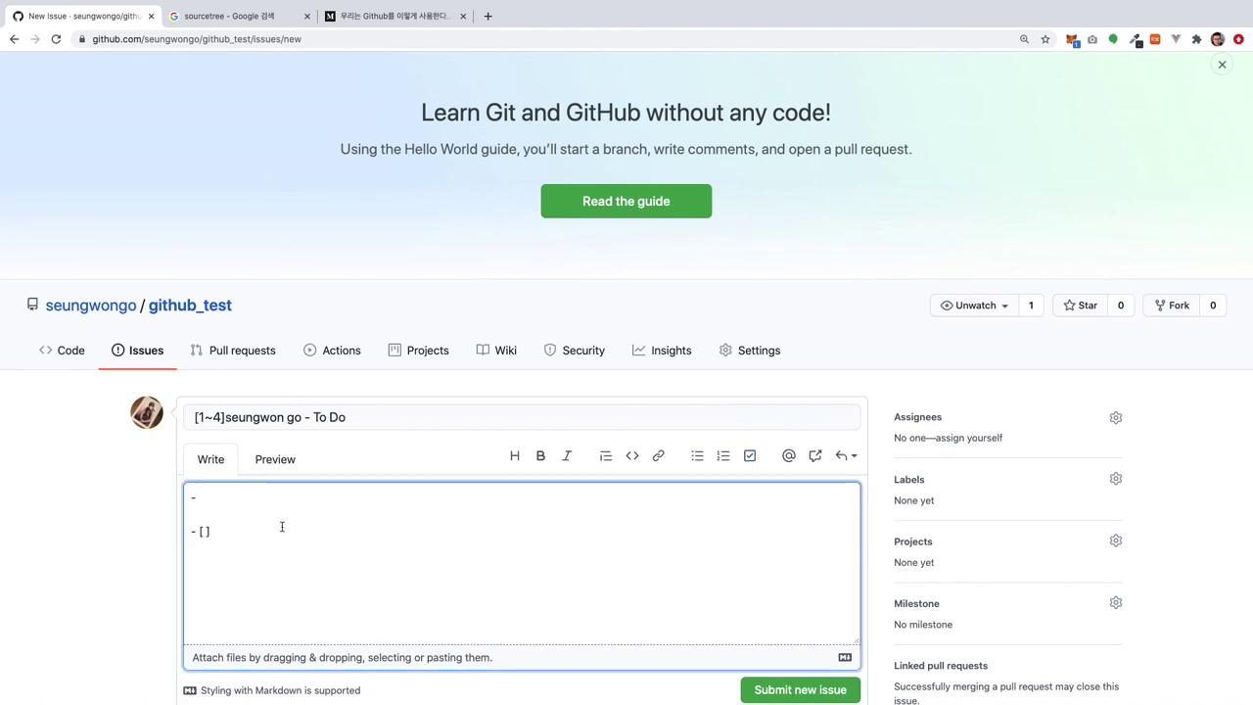
type("ghsl")
key("BackSpace")
key("BackSpace")
key("BackSpace")
key("BackSpace")
type("ghsl")
key("BackSpace")
key("BackSpace")
key("BackSpace")
key("BackSpace")
type("홈펜")
type("이지")
type(" 만들기")
key("Return")
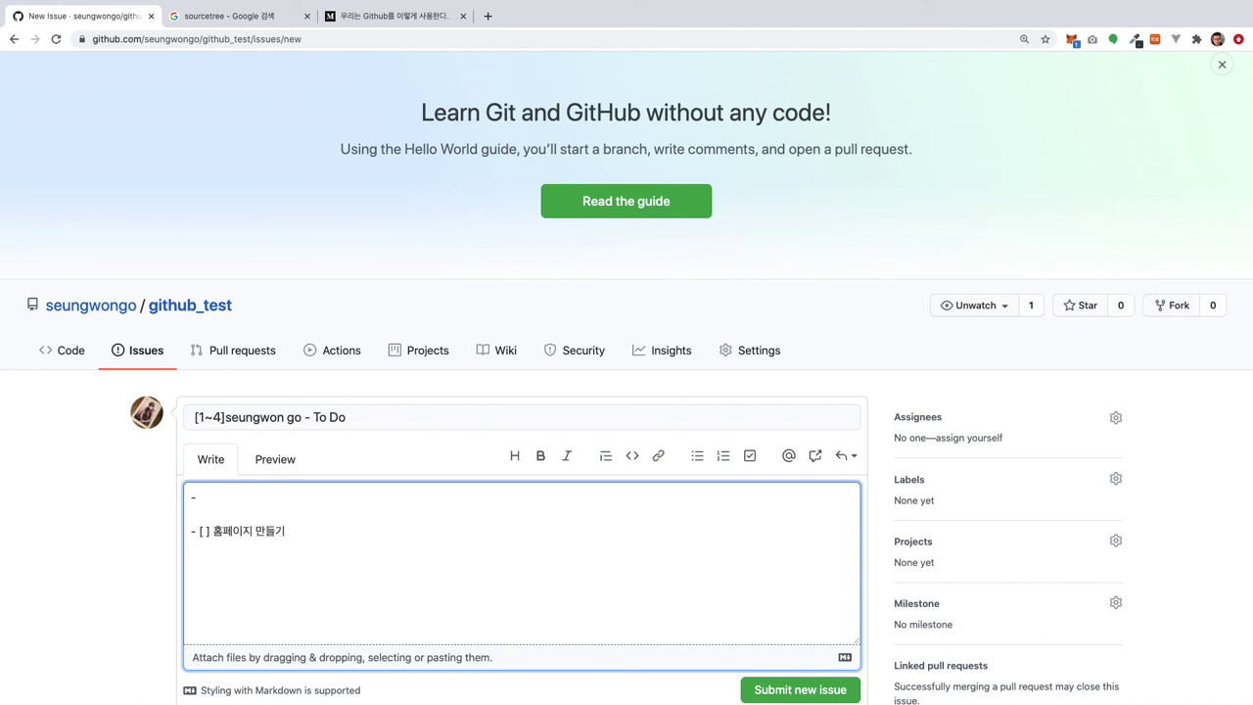
left_click(749, 456)
type("고객에게 문서 전달하기")
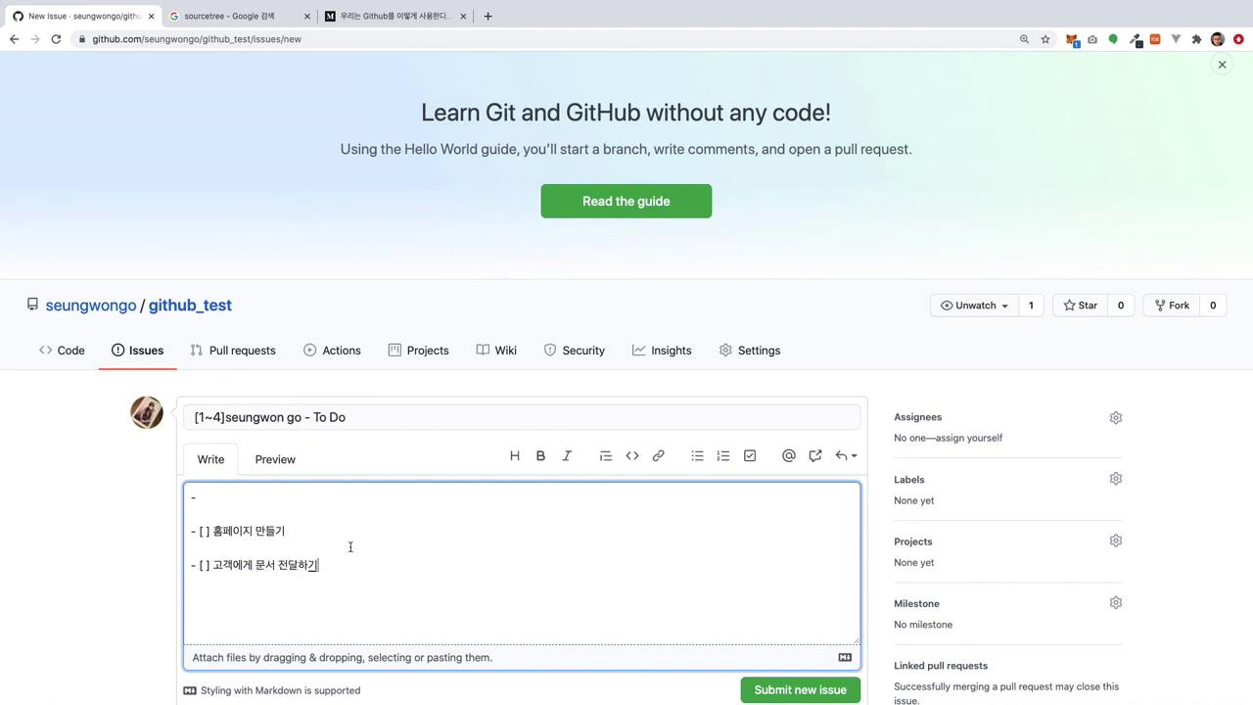
Step: Assign the new issue to the repository owner, submit it and view the created issue
scroll(399, 544, "down", 1)
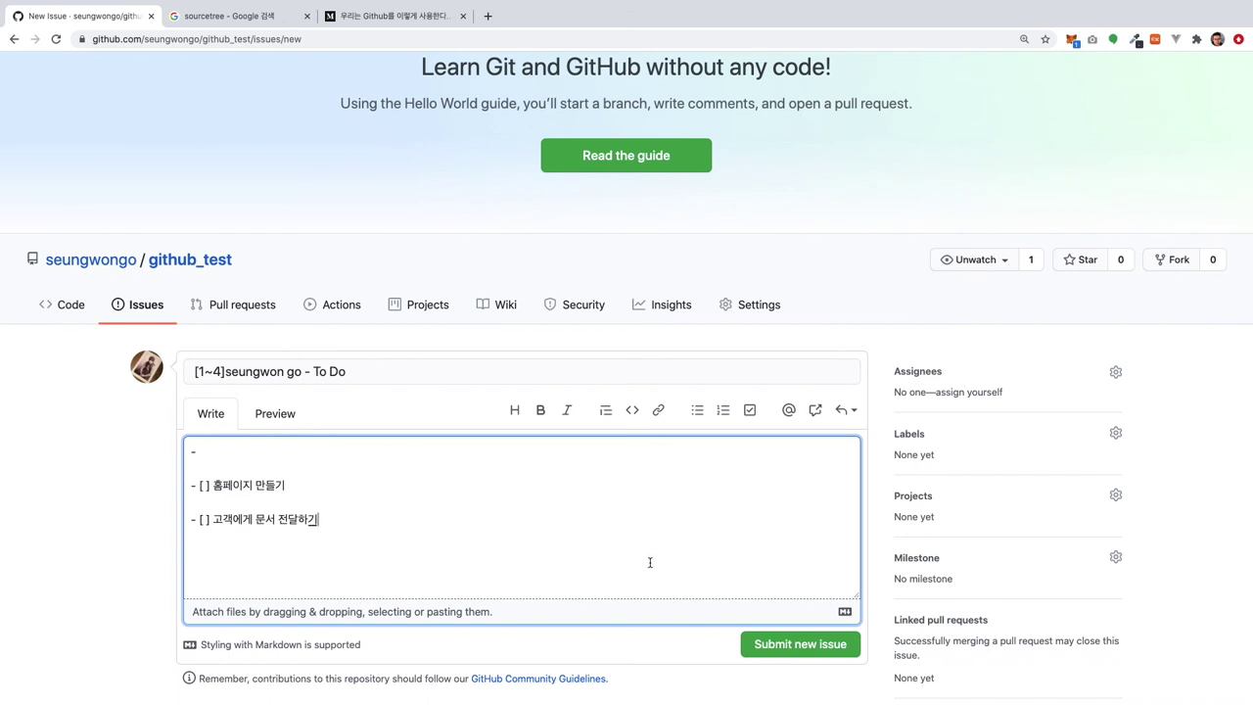
left_click(1116, 372)
left_click(940, 474)
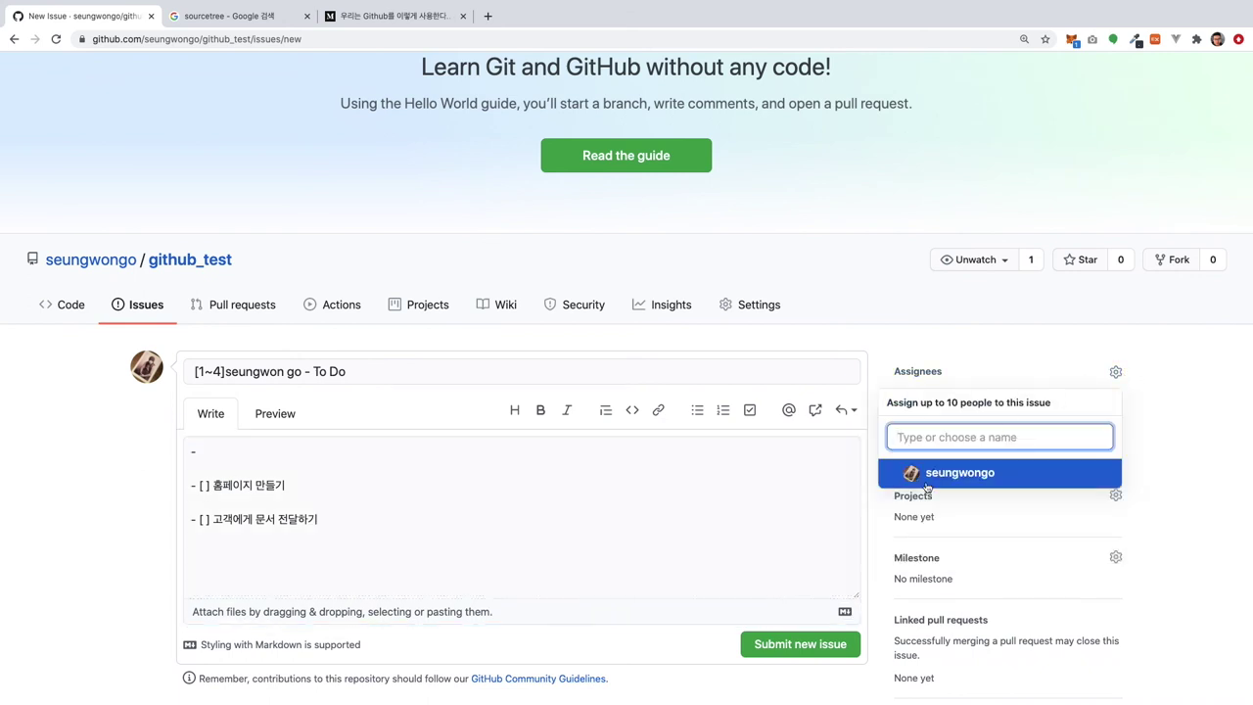
left_click(691, 530)
left_click(789, 644)
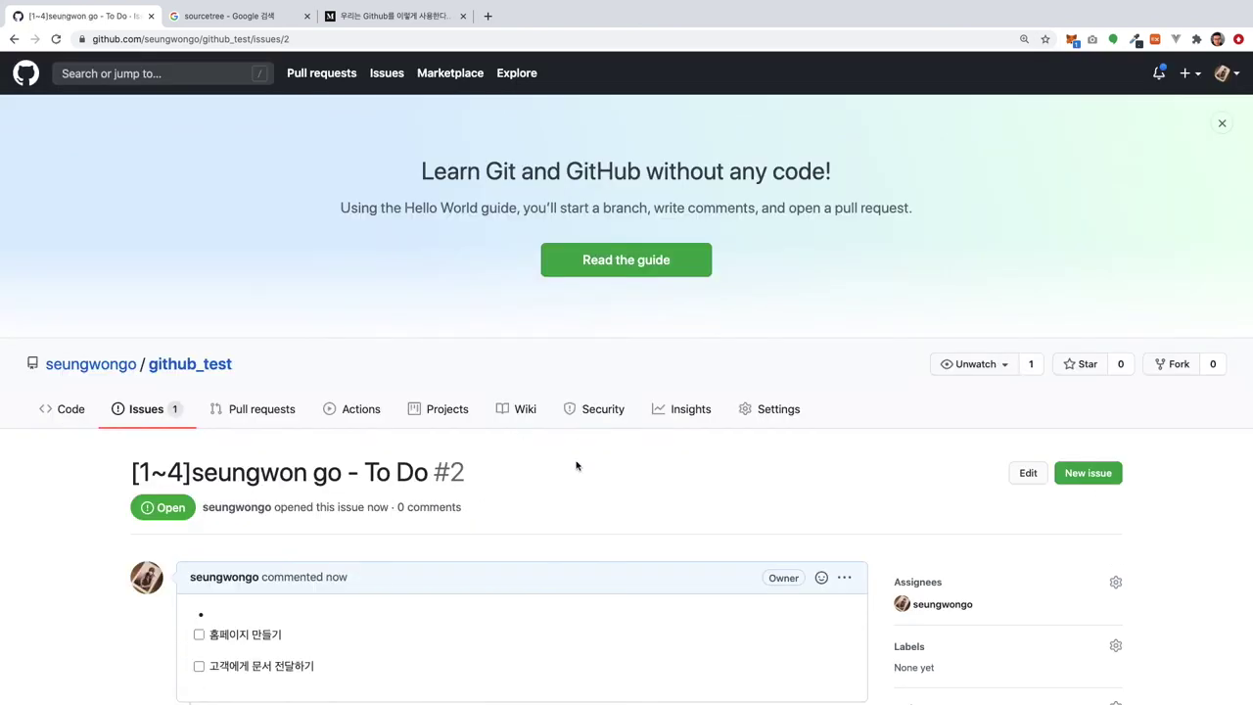
scroll(577, 465, "down", 3)
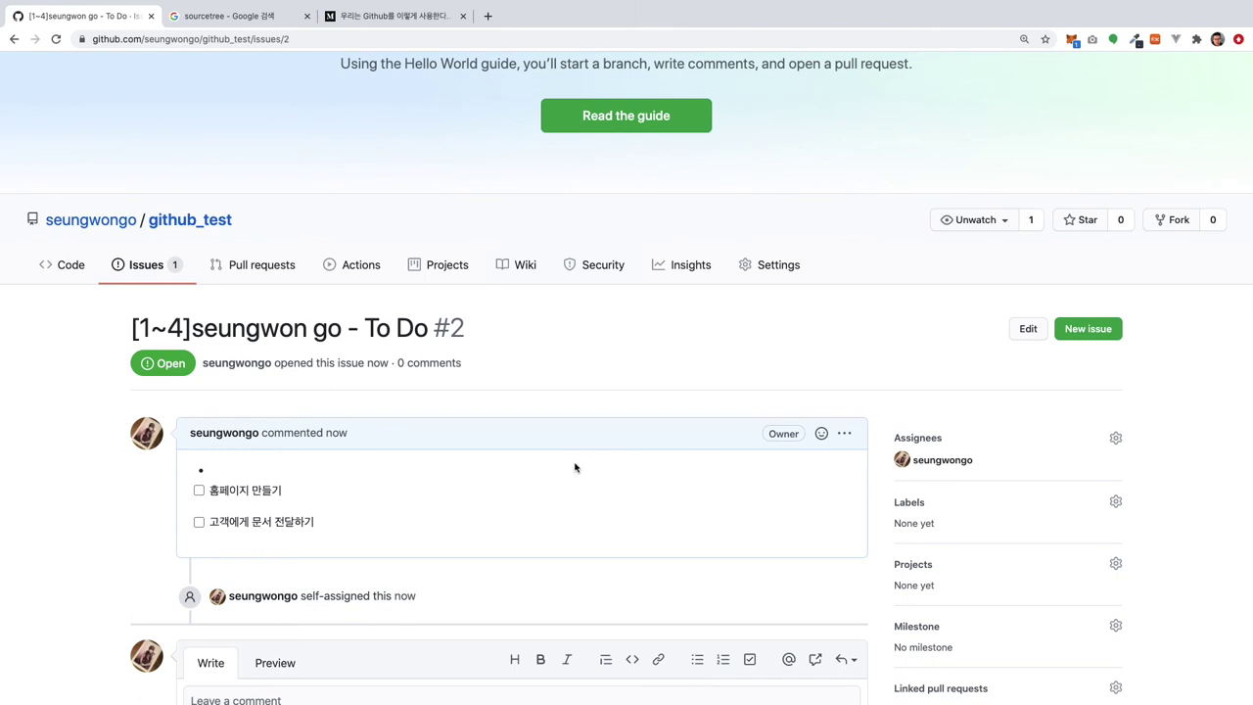
scroll(575, 467, "down", 1)
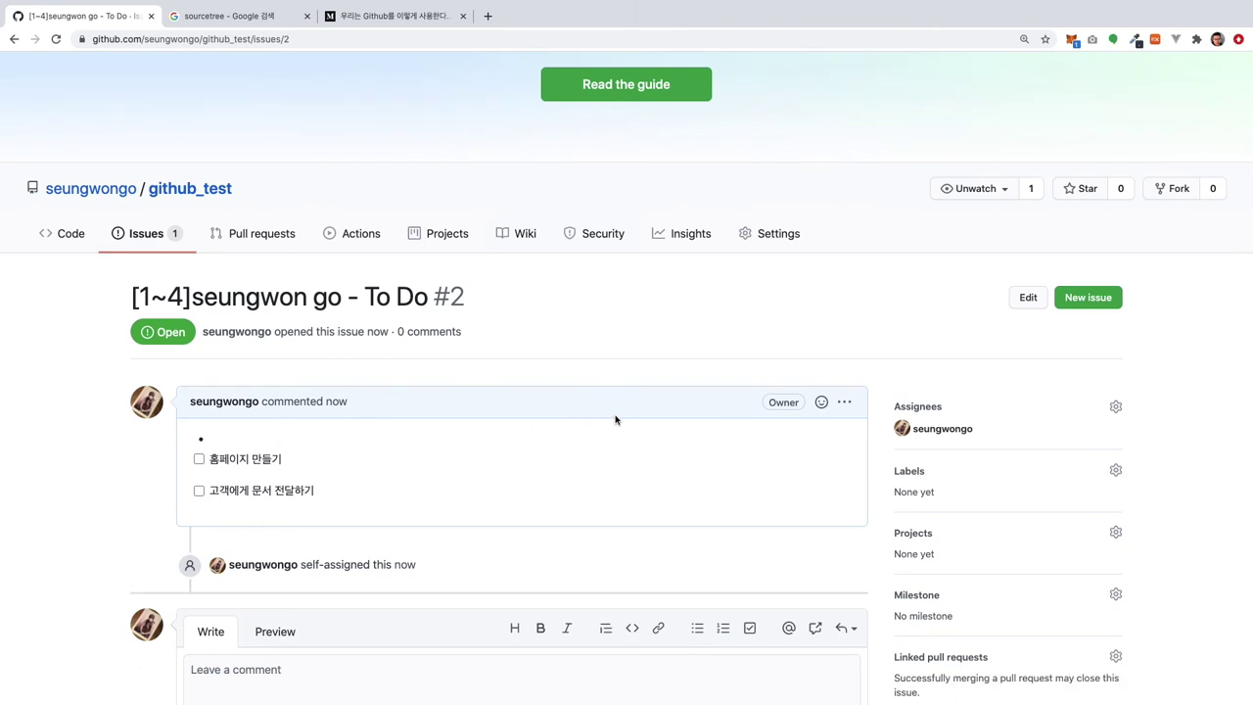
Step: Reopen the To Do issue from github_test's issue list, mark the "홈페이지 만들기" task complete, and check the issue's progress in the list
left_click(148, 239)
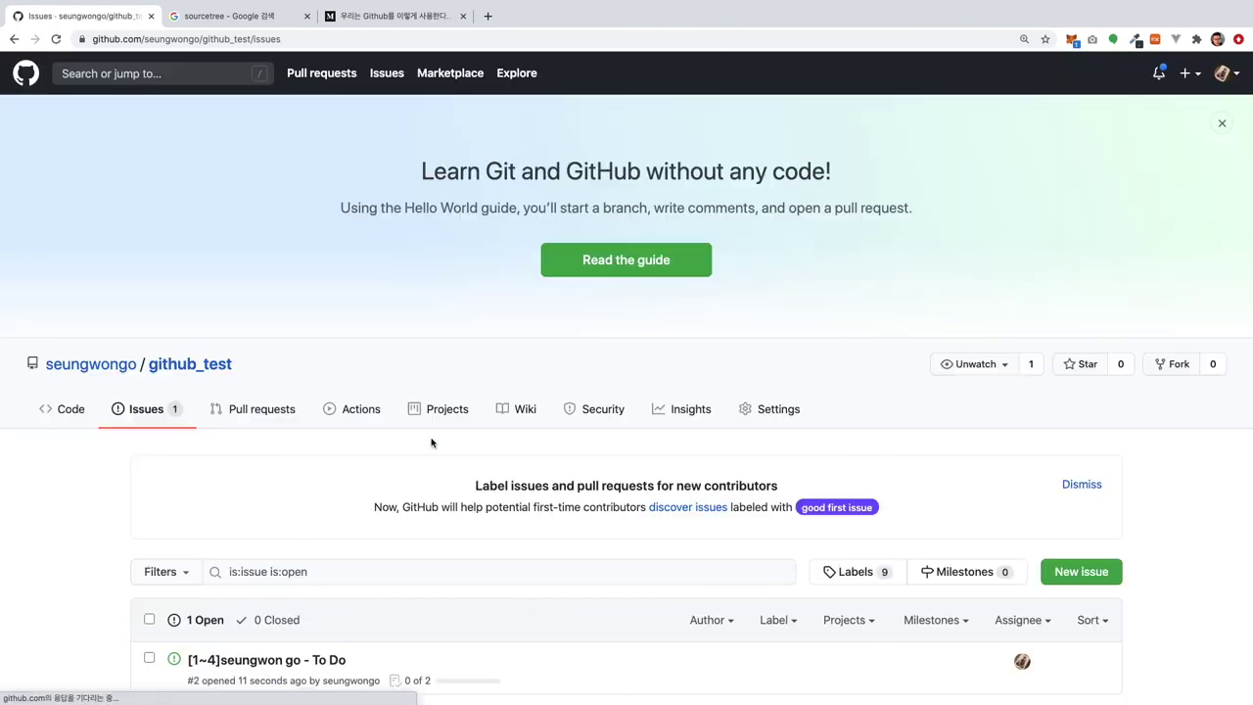
scroll(440, 626, "down", 4)
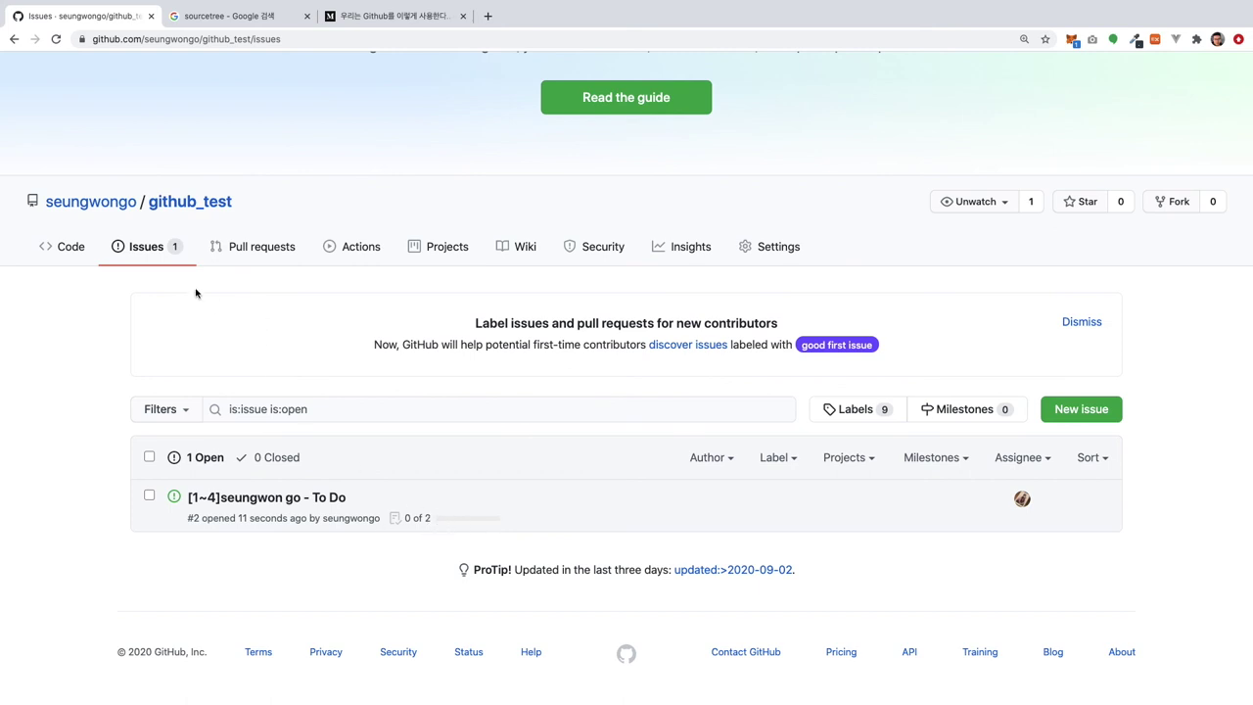
left_click(264, 499)
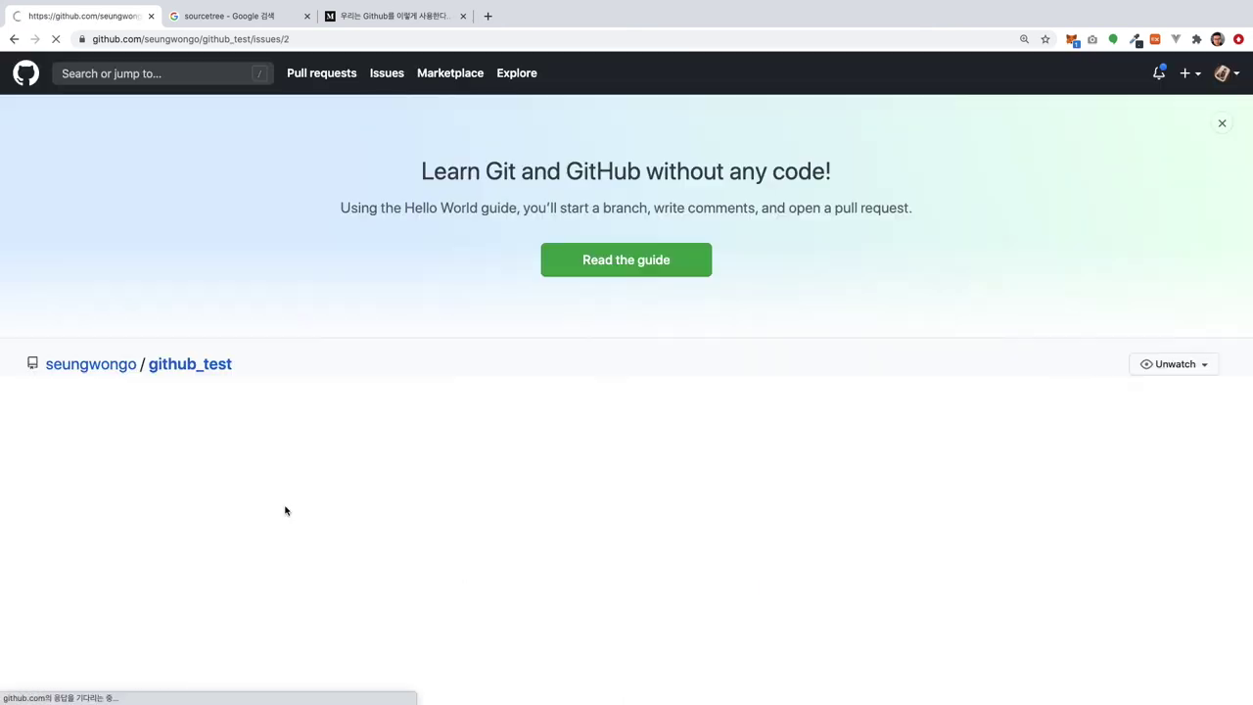
scroll(318, 506, "down", 1)
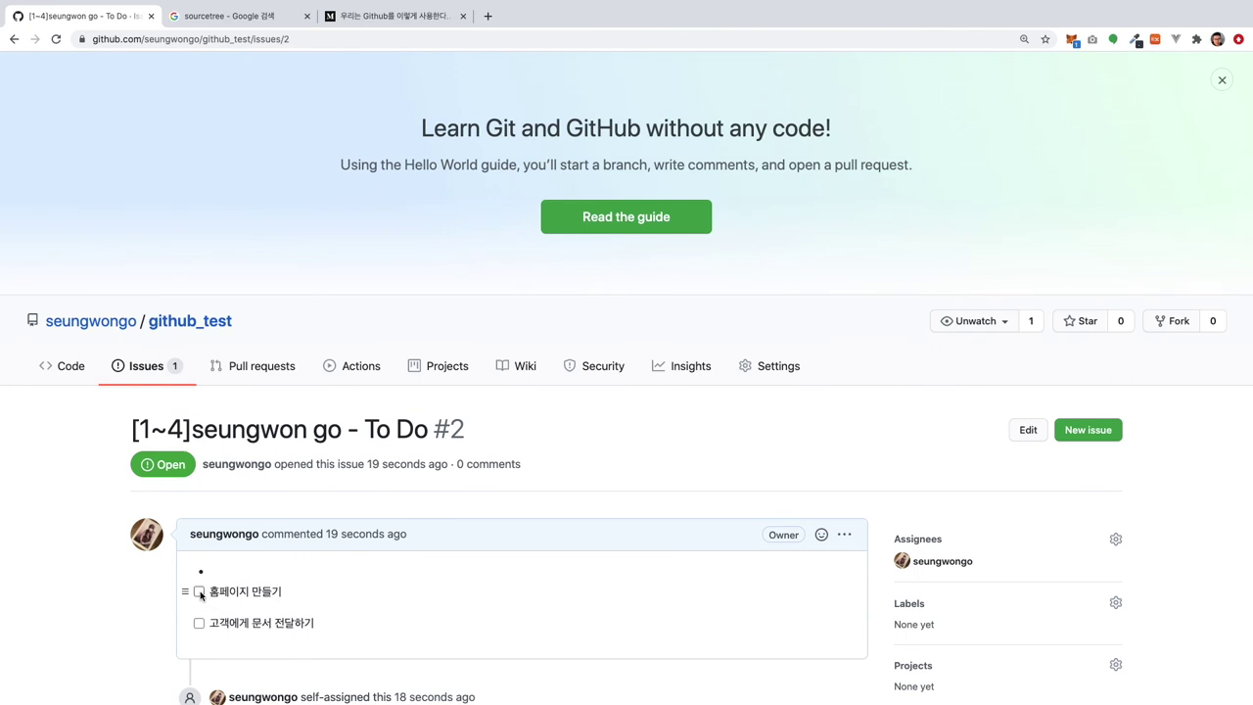
scroll(394, 593, "down", 1)
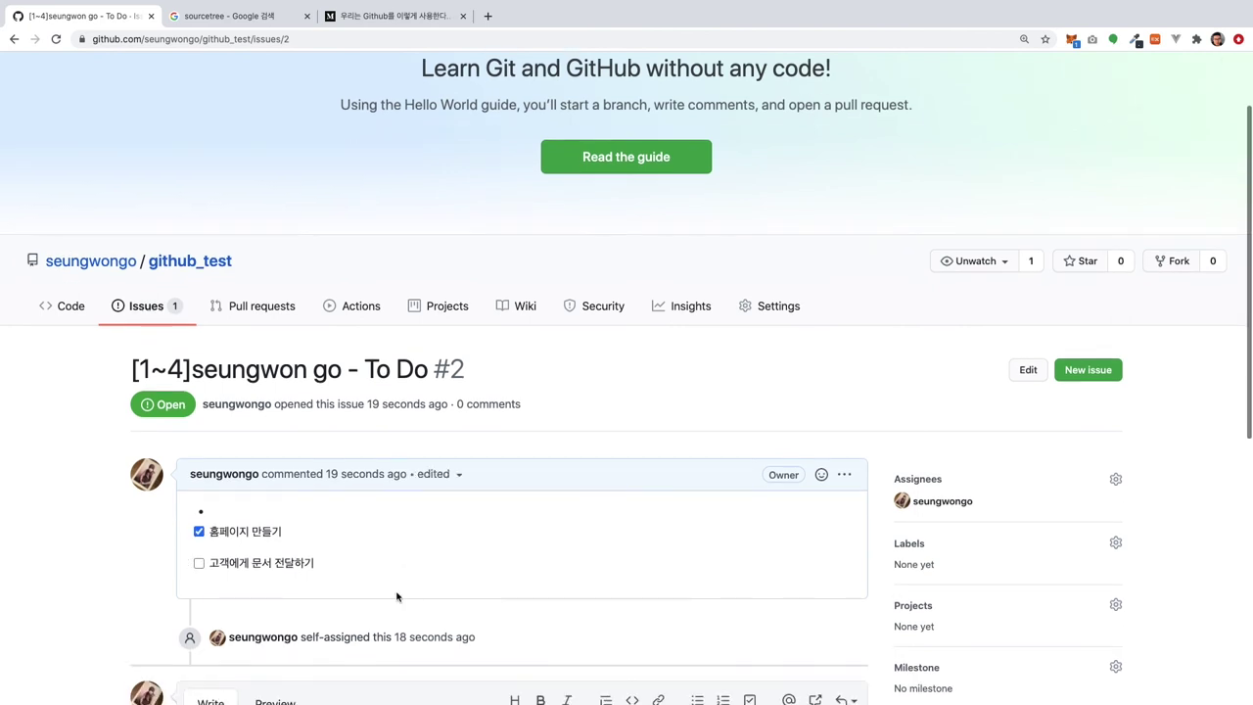
left_click(150, 309)
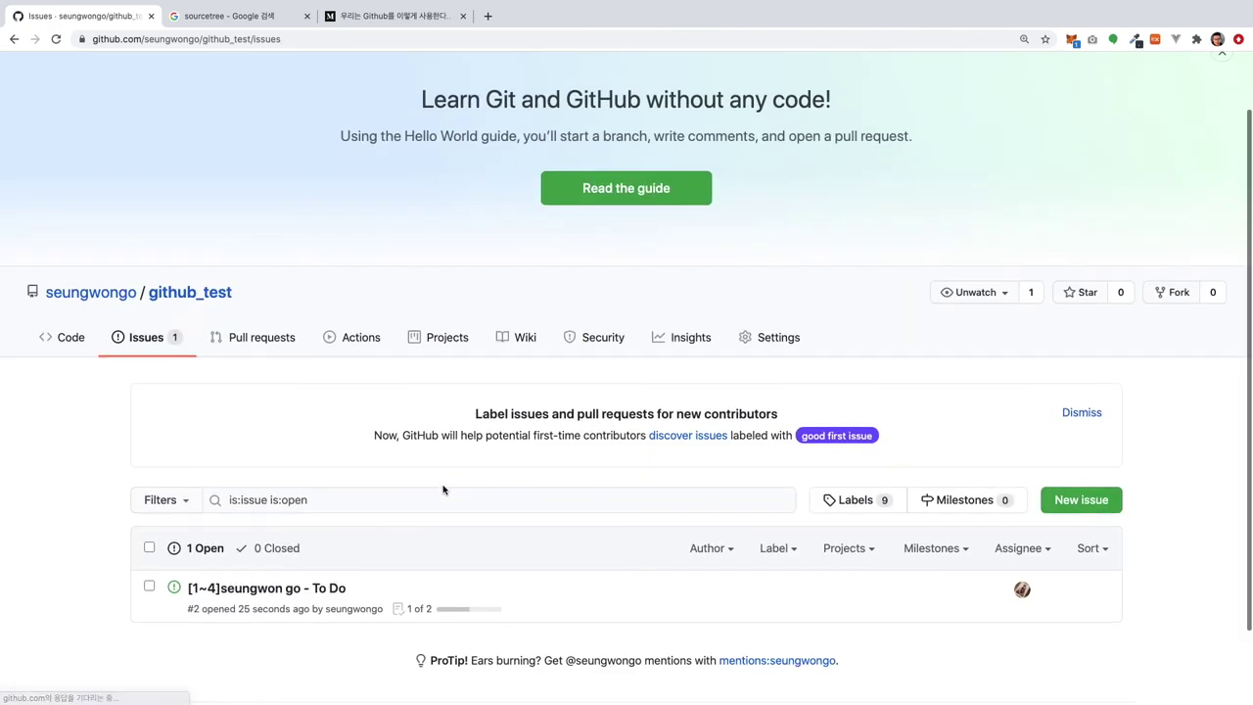
scroll(424, 555, "down", 1)
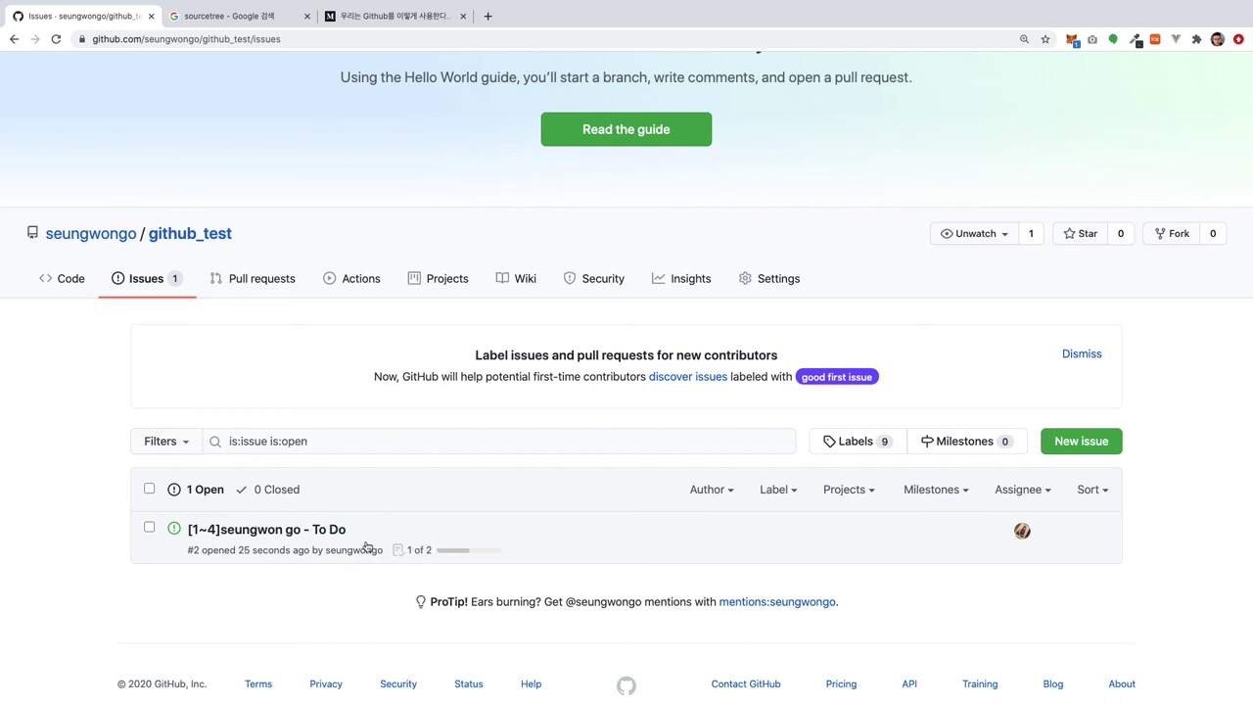
Step: Return to the Medium article and review its descriptions of the meeting, todo, development and bug issue labels
left_click(386, 15)
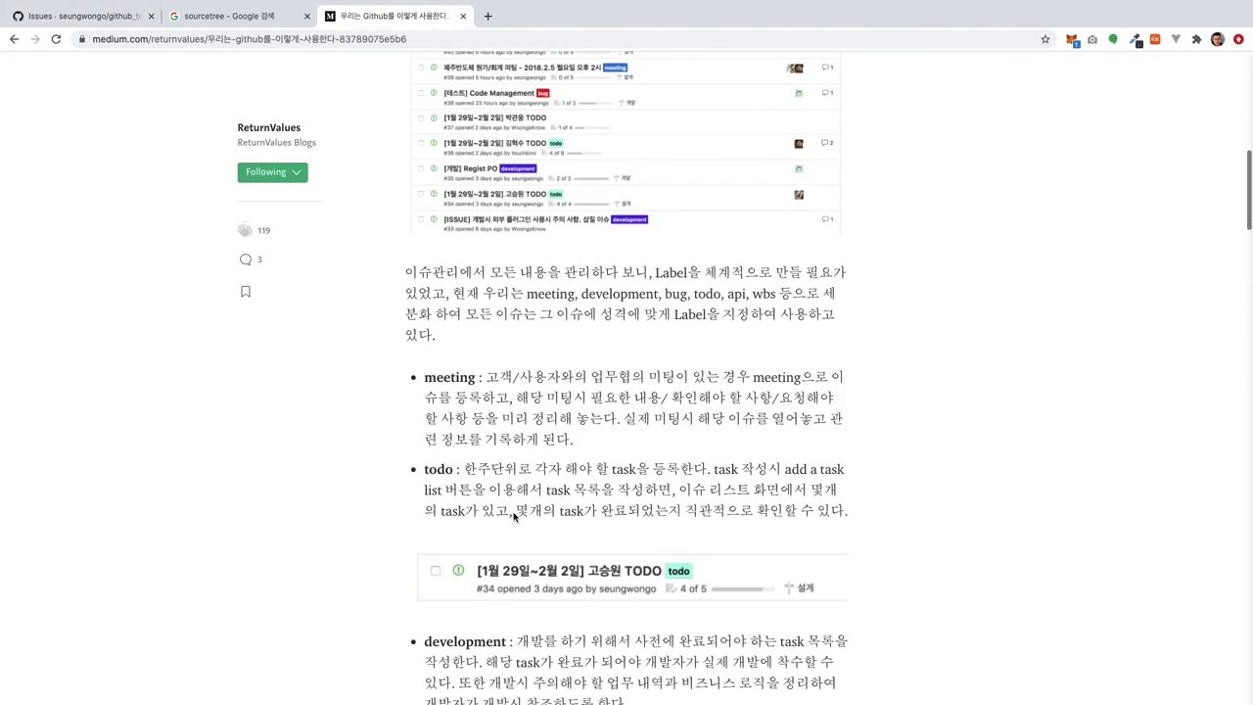
scroll(504, 458, "down", 1)
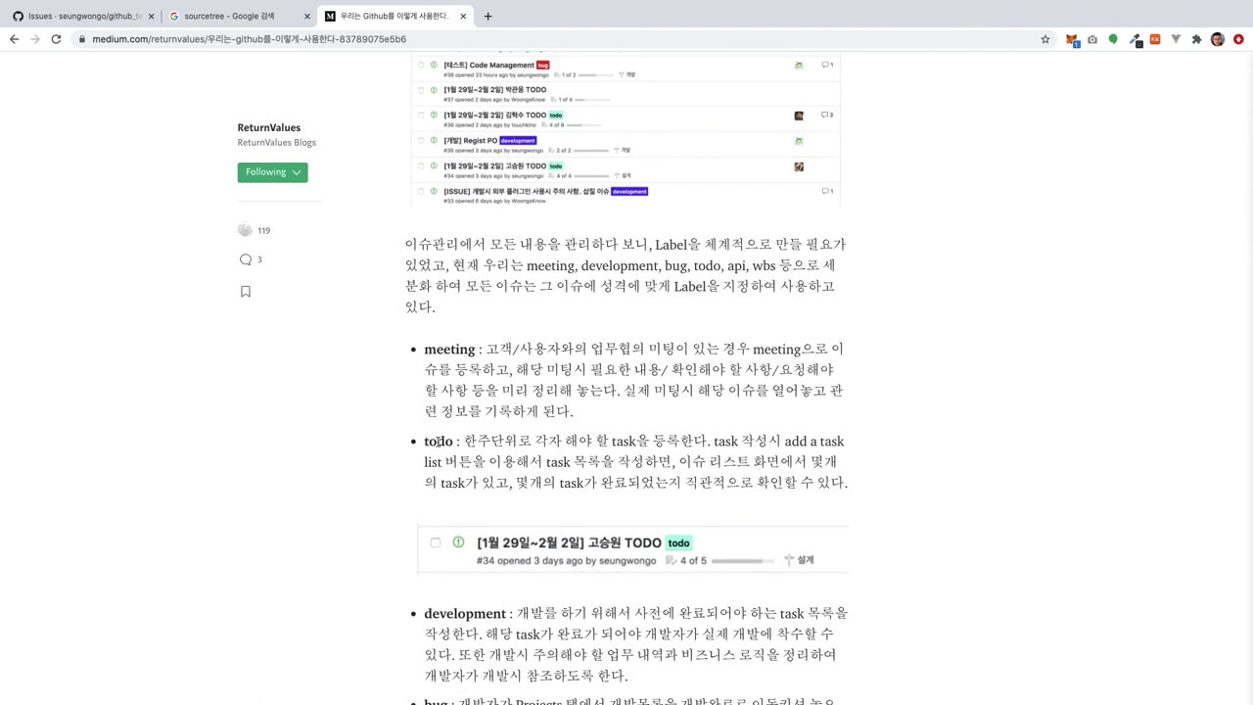
scroll(576, 477, "up", 5)
scroll(565, 519, "down", 4)
scroll(563, 524, "down", 1)
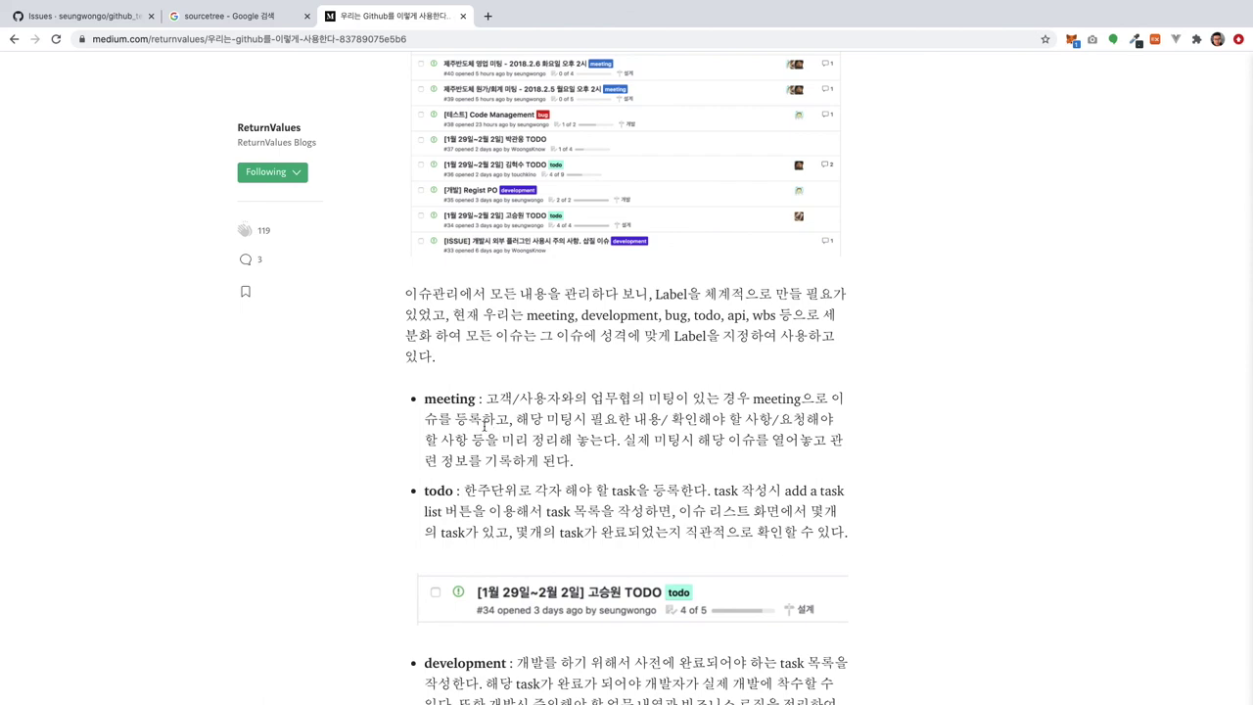
scroll(481, 428, "down", 4)
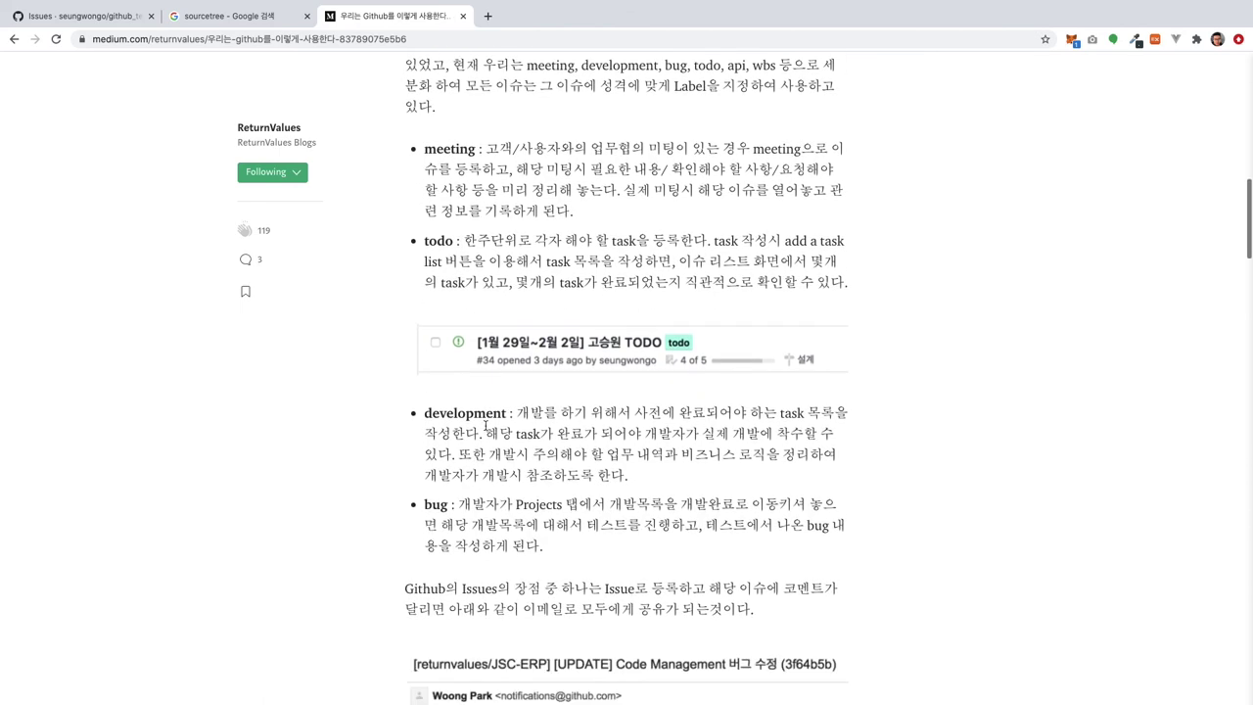
scroll(470, 401, "up", 1)
scroll(537, 327, "down", 3)
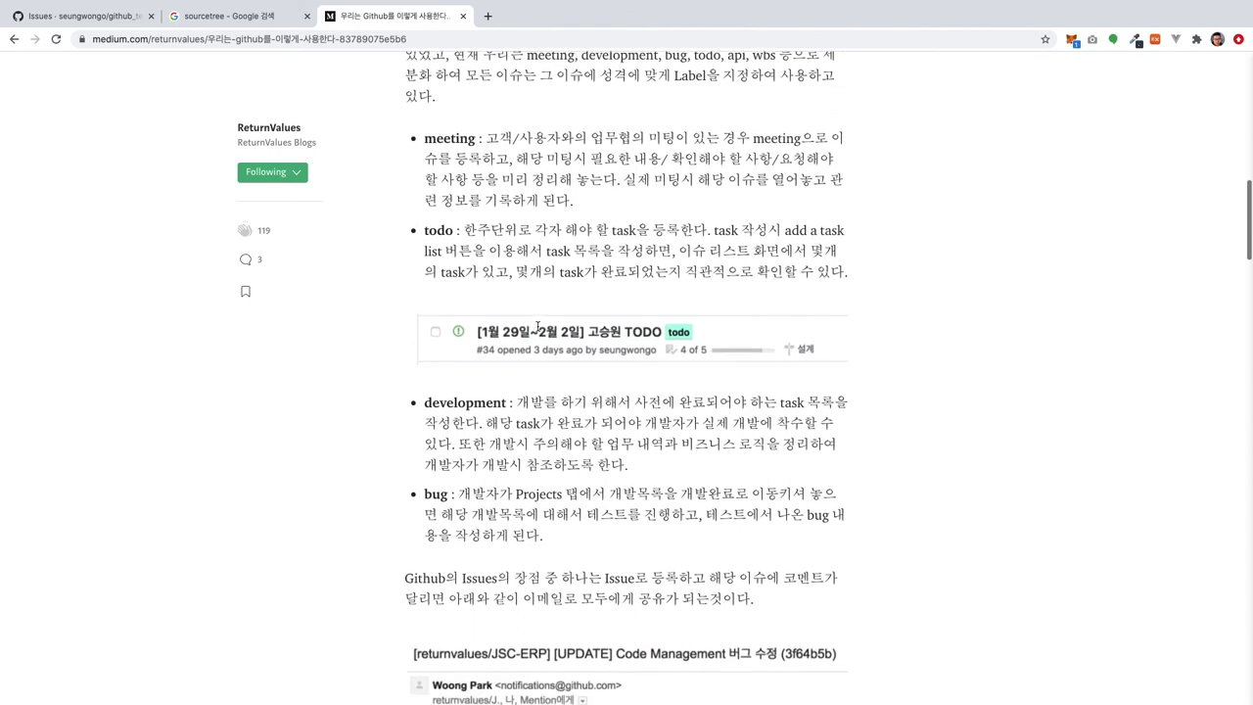
scroll(538, 329, "down", 1)
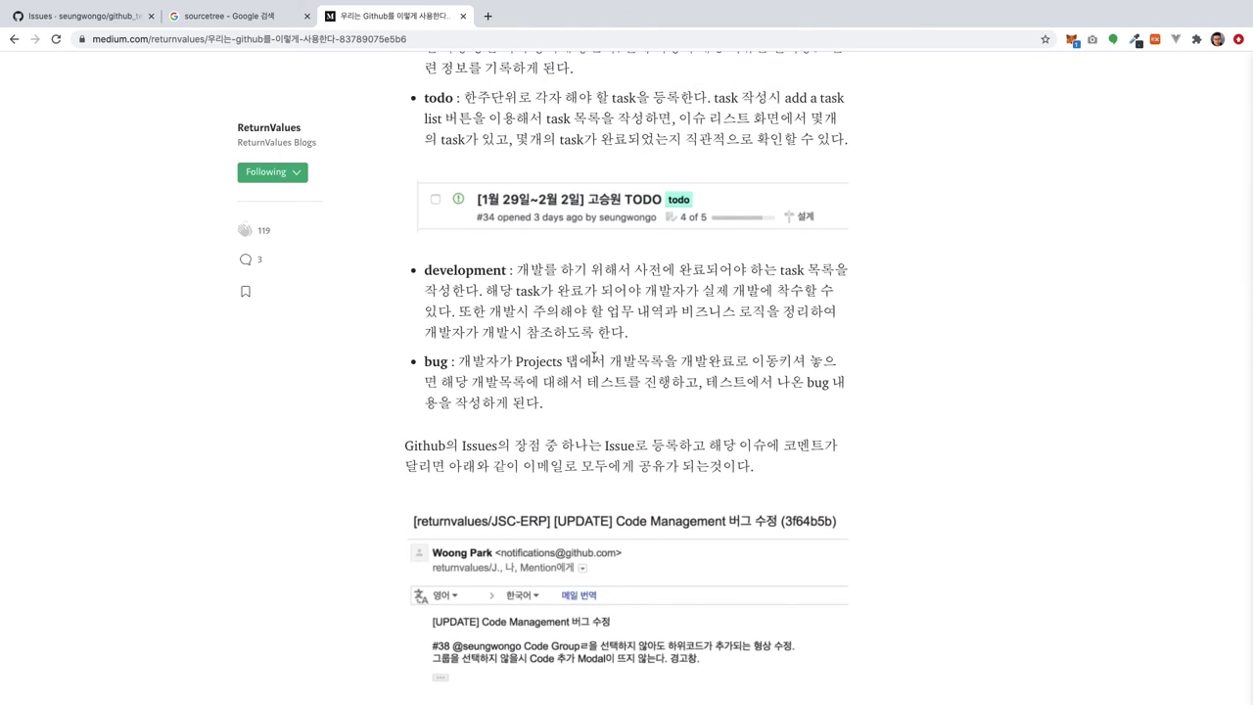
scroll(595, 358, "down", 3)
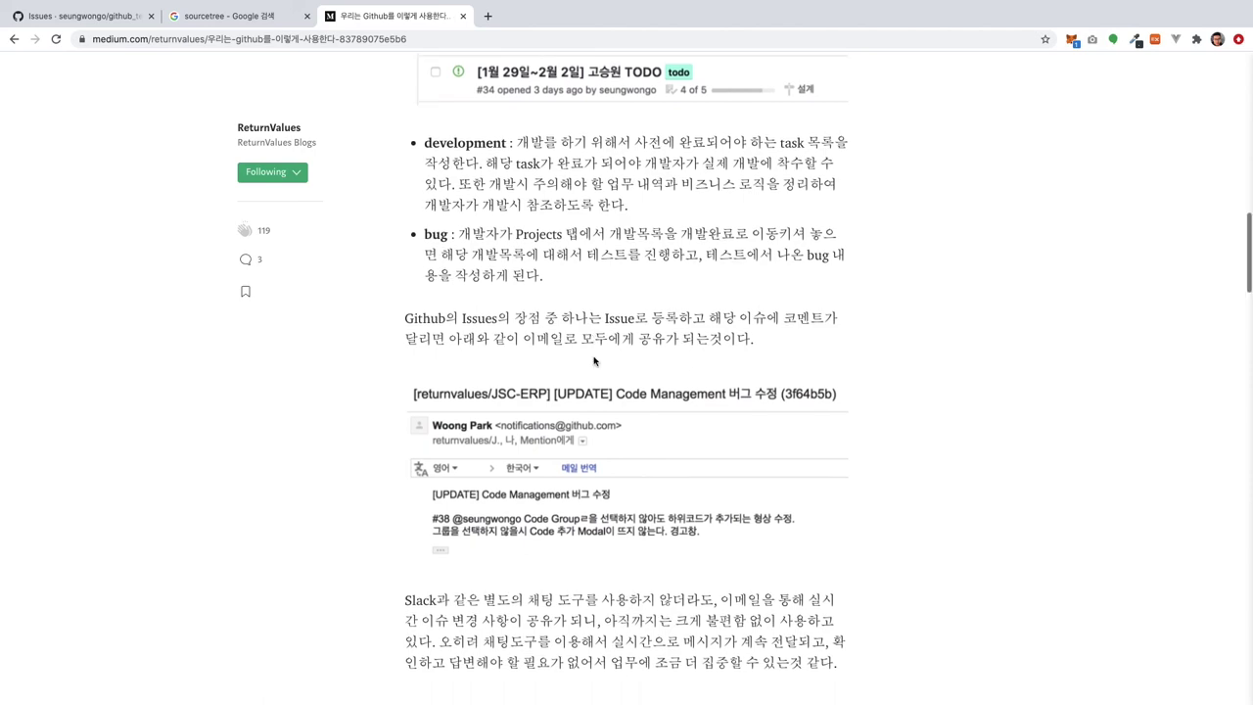
scroll(565, 260, "up", 2)
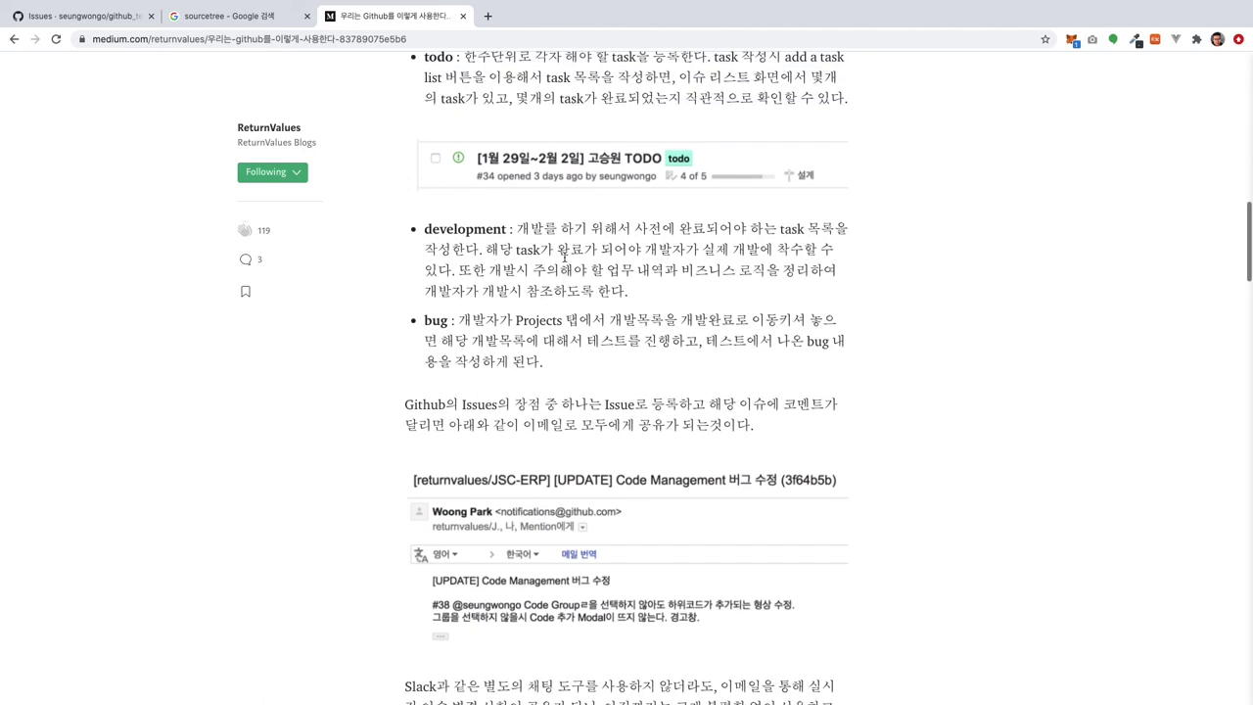
scroll(569, 373, "down", 4)
scroll(569, 373, "down", 1)
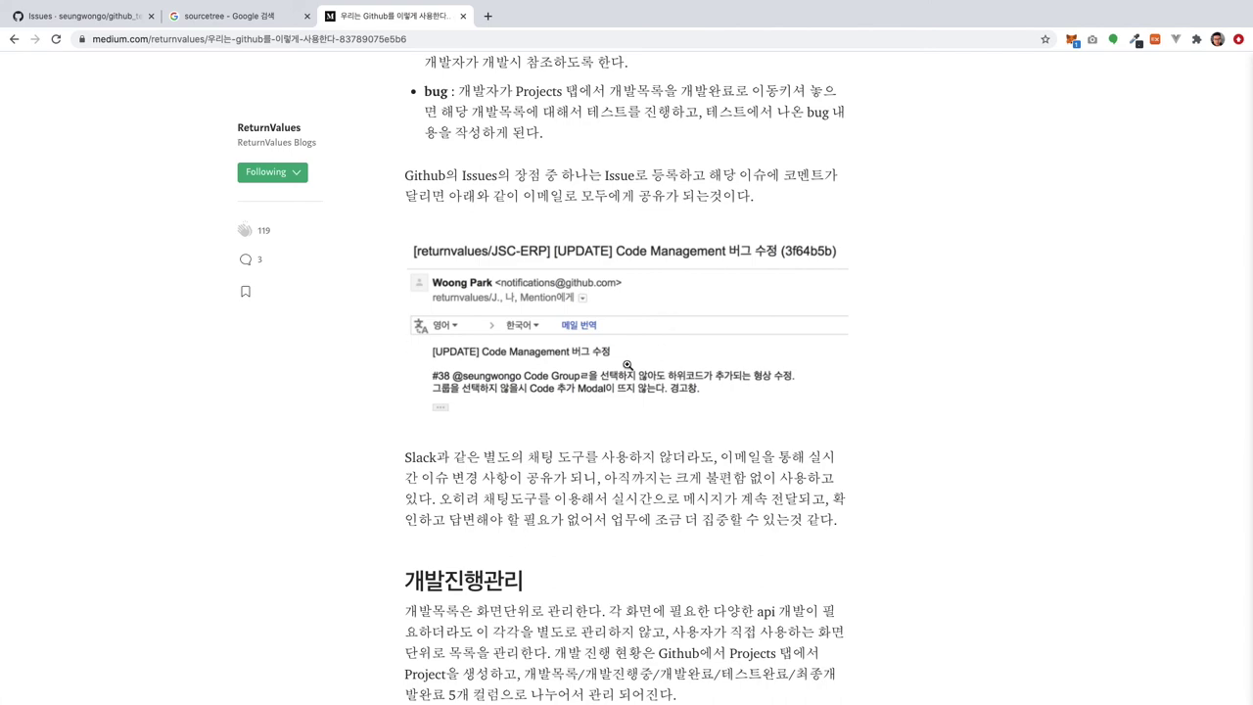
scroll(563, 318, "up", 9)
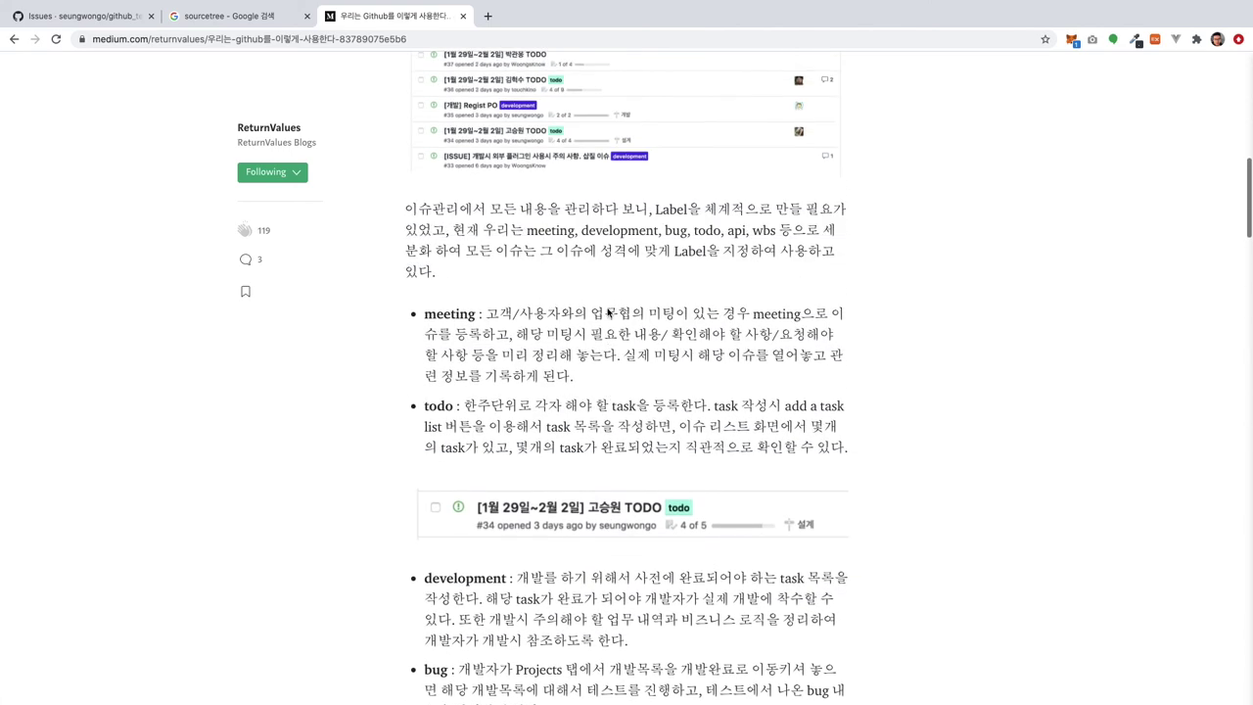
scroll(587, 309, "down", 7)
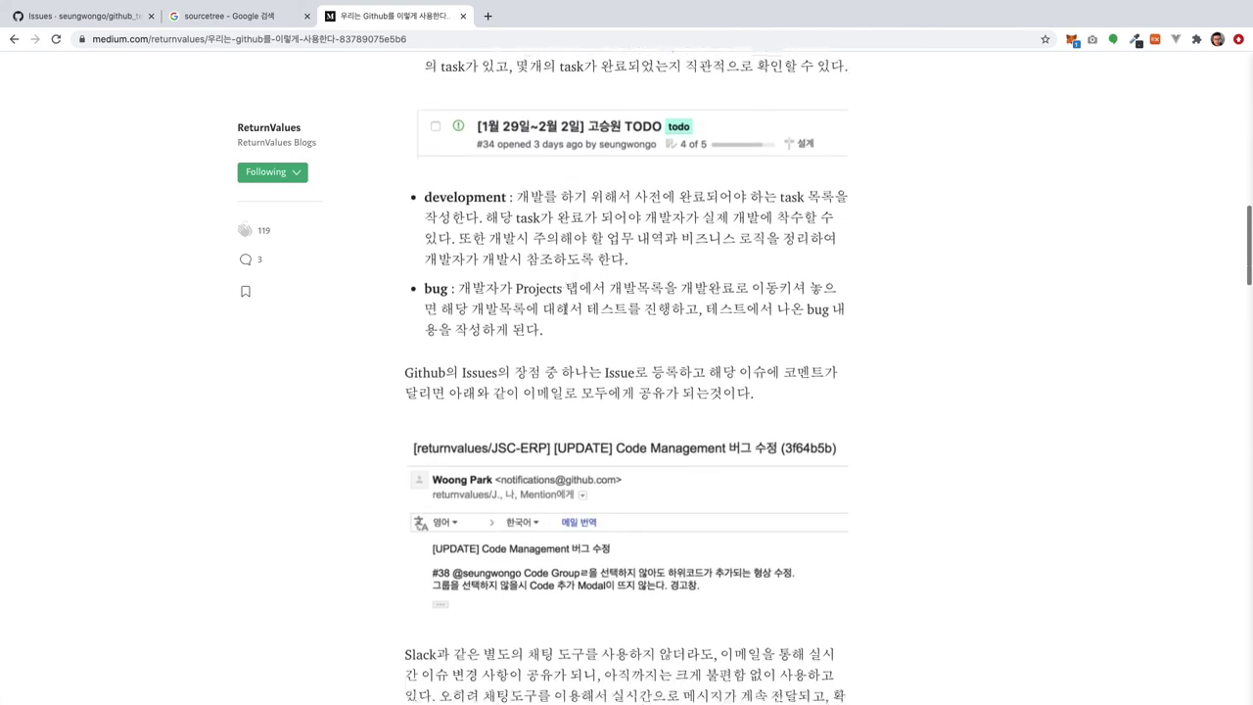
Step: Read on through the article's email notification example to the project board example in the 개발진행관리 section
scroll(498, 442, "down", 3)
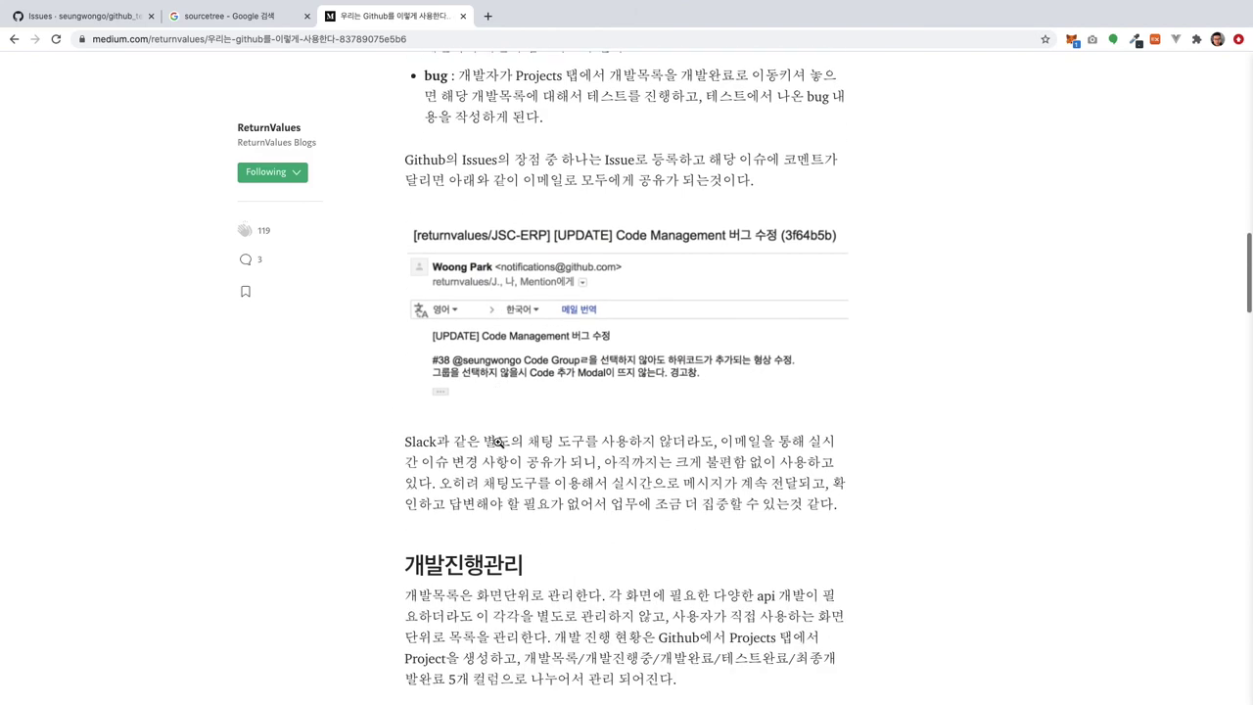
scroll(493, 466, "down", 2)
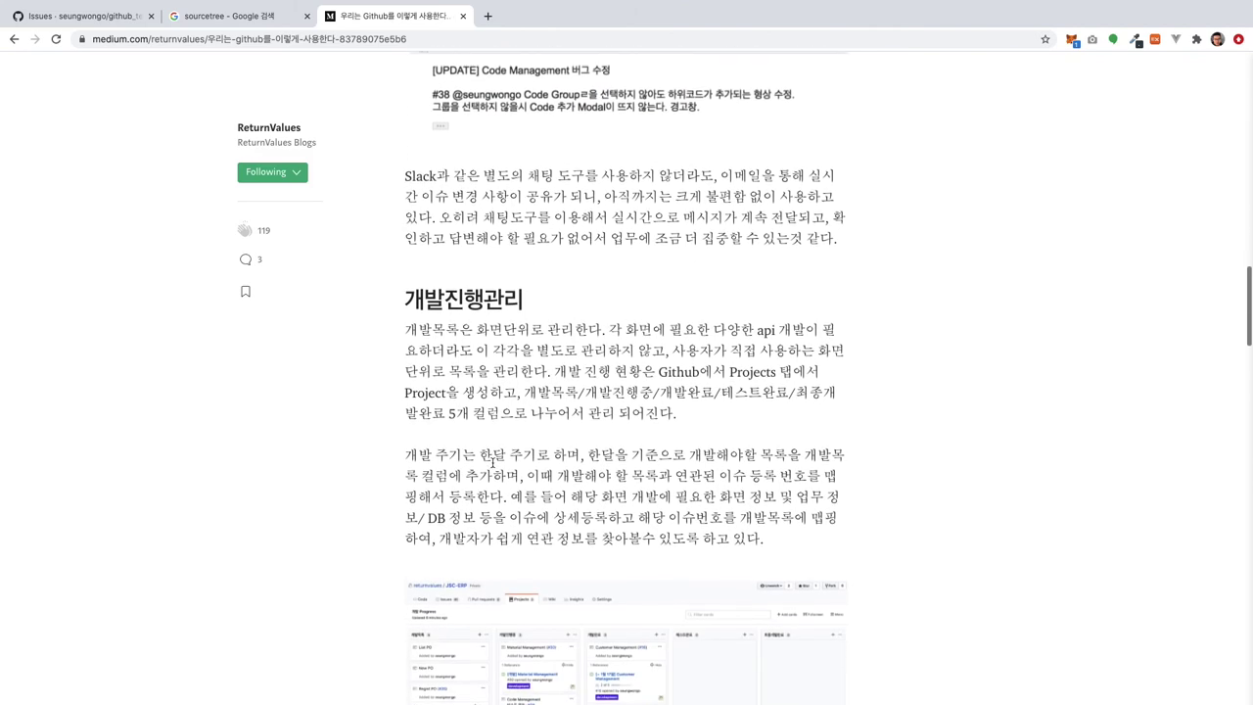
scroll(492, 466, "down", 2)
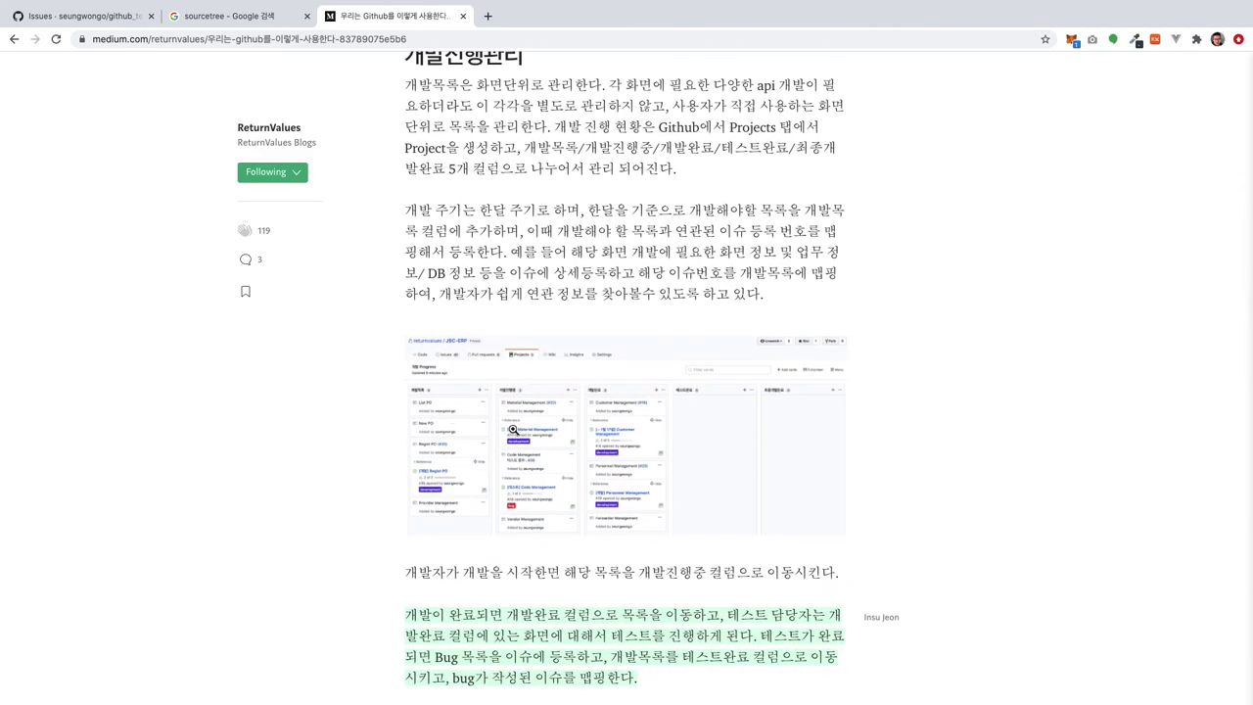
Step: Go back to the github_test repository, open its Projects page and look through the introduction to project boards
left_click(101, 20)
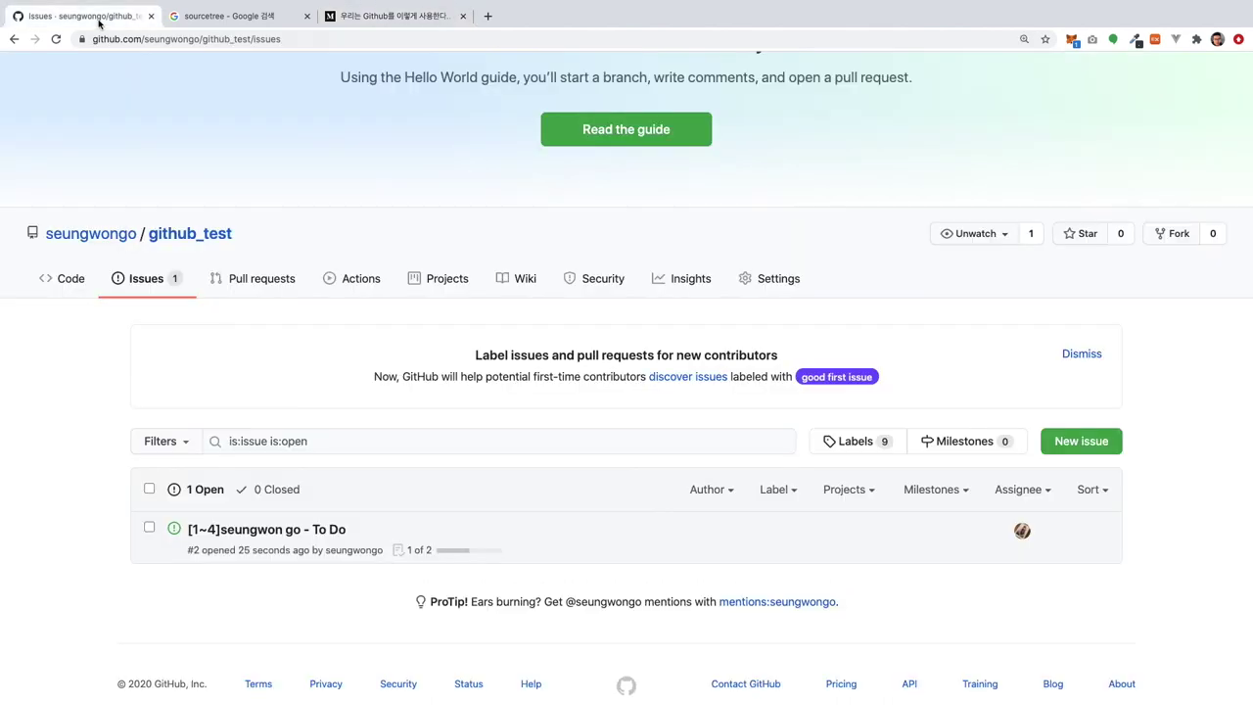
left_click(455, 283)
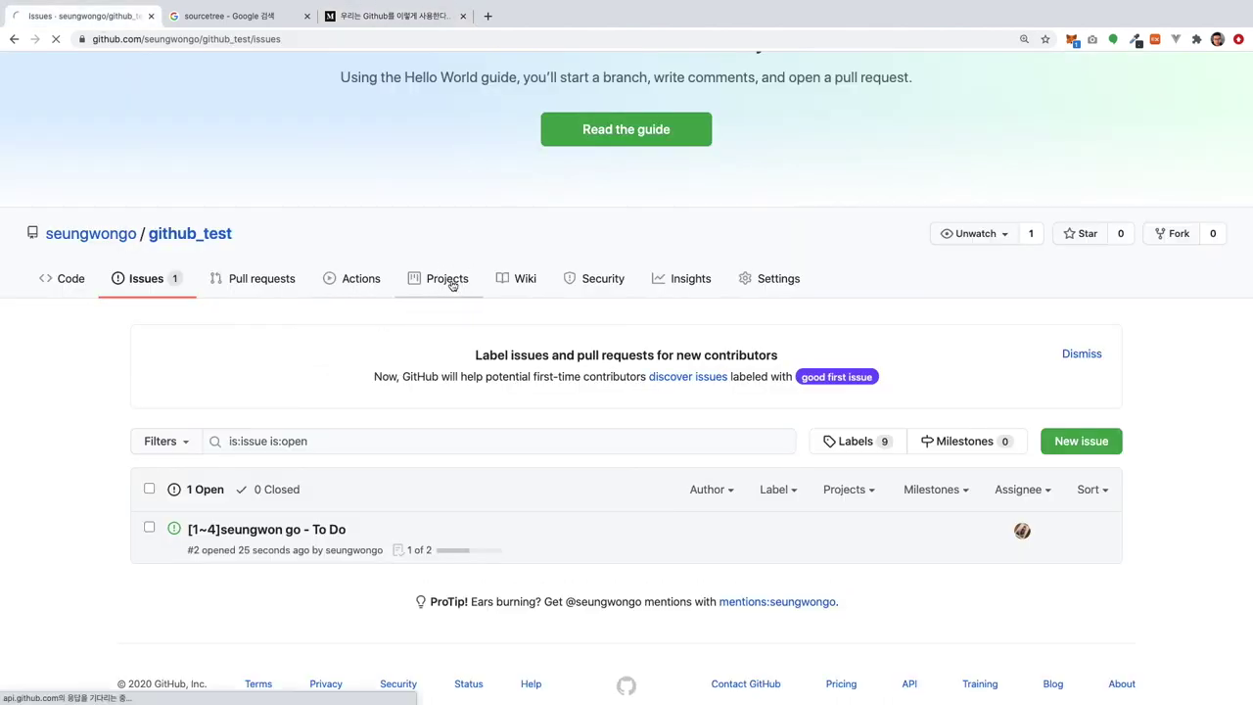
scroll(453, 285, "down", 3)
scroll(453, 285, "down", 1)
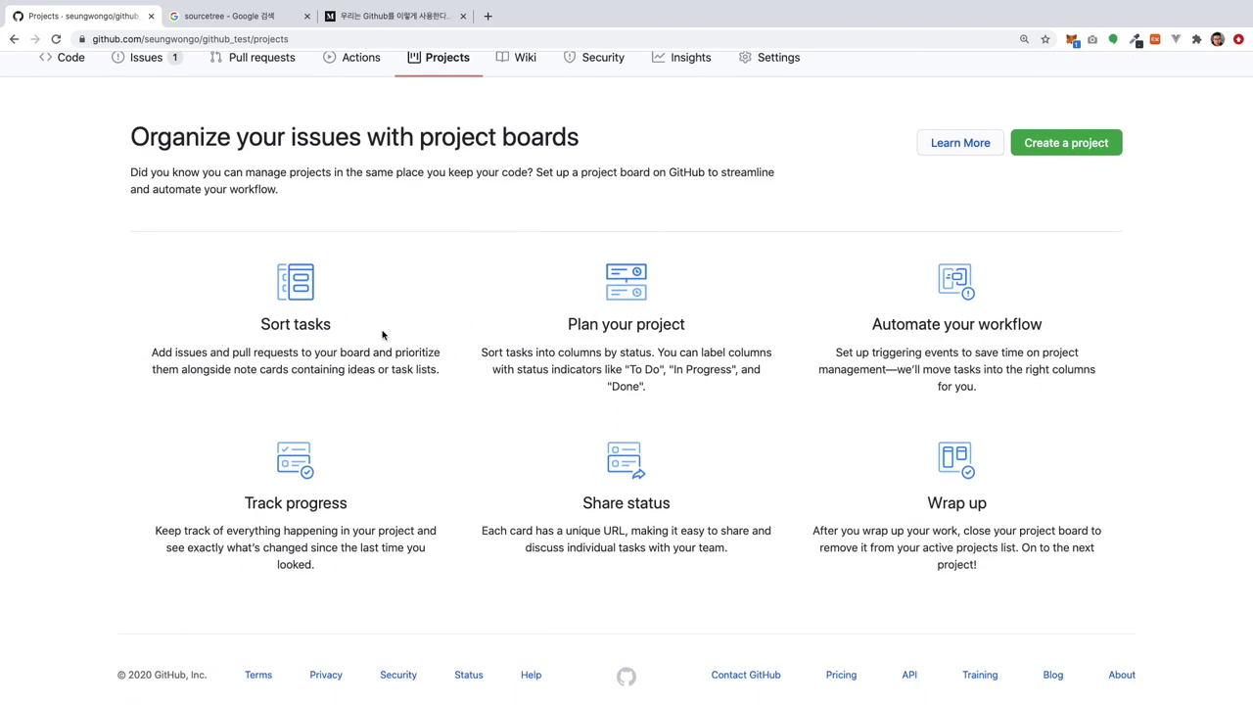
Step: Enlarge the article's 개발 Progress project board screenshot to examine its five columns, and close the enlarged view
left_click(392, 16)
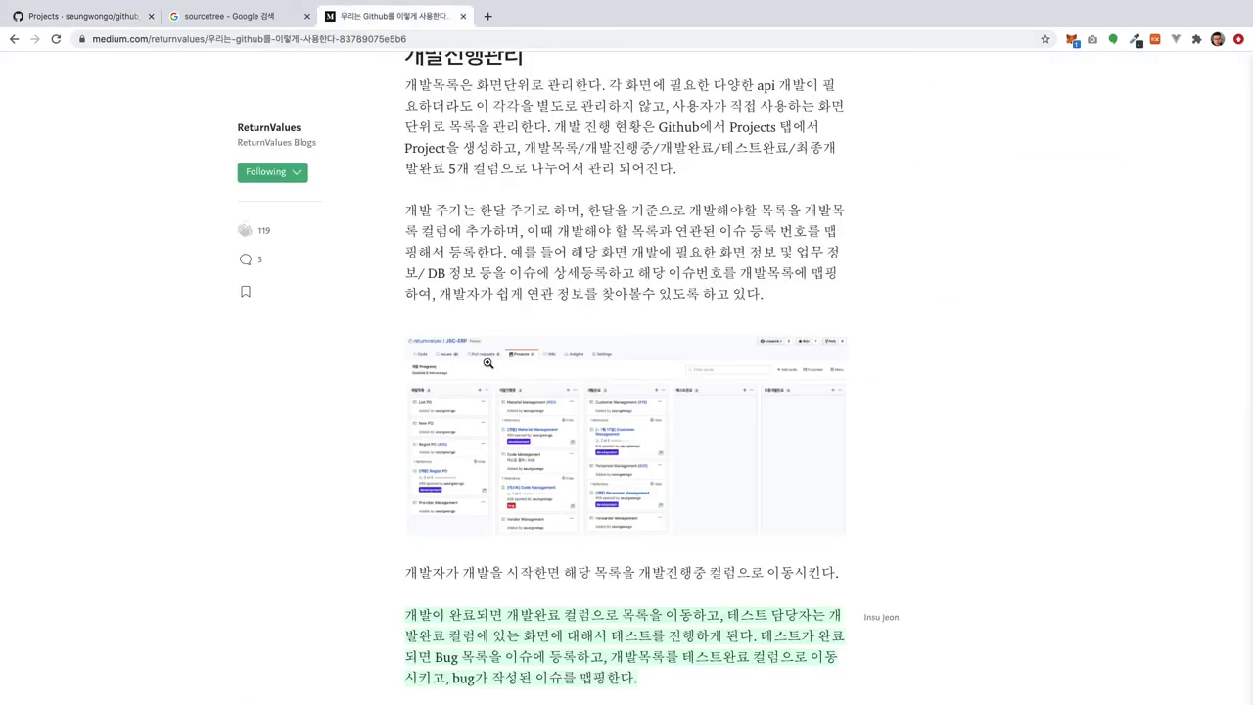
scroll(488, 362, "up", 1)
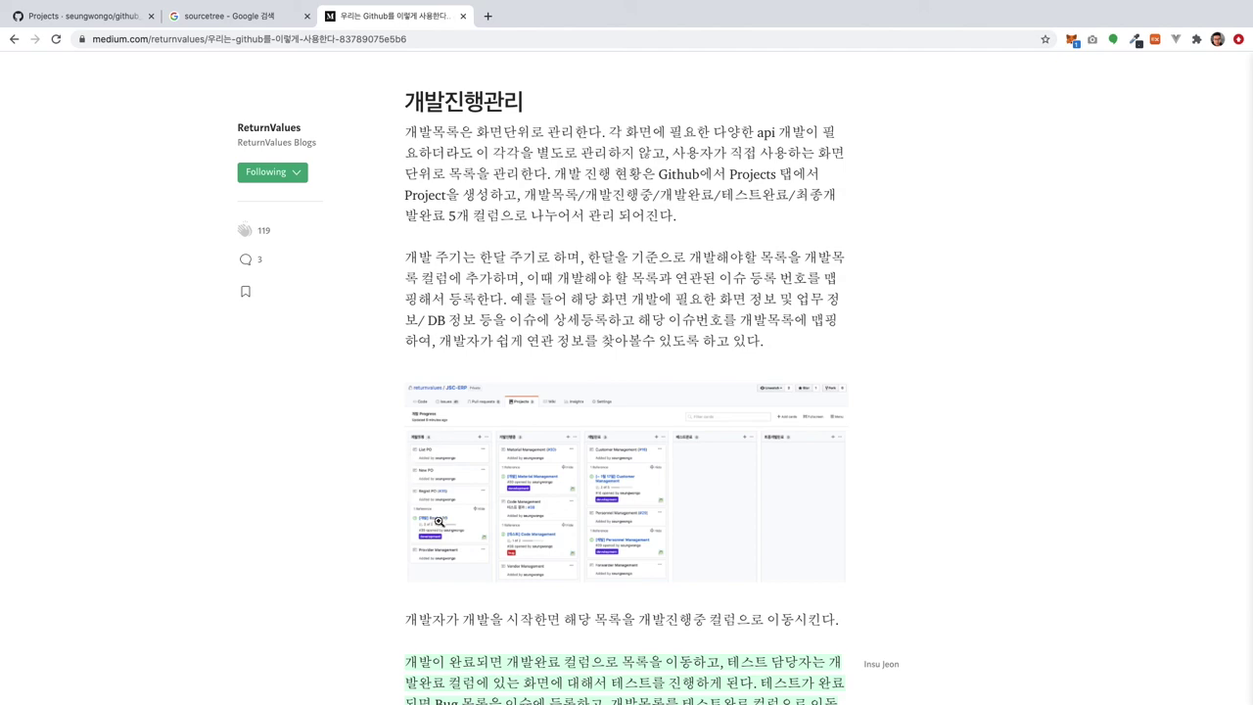
left_click(520, 537)
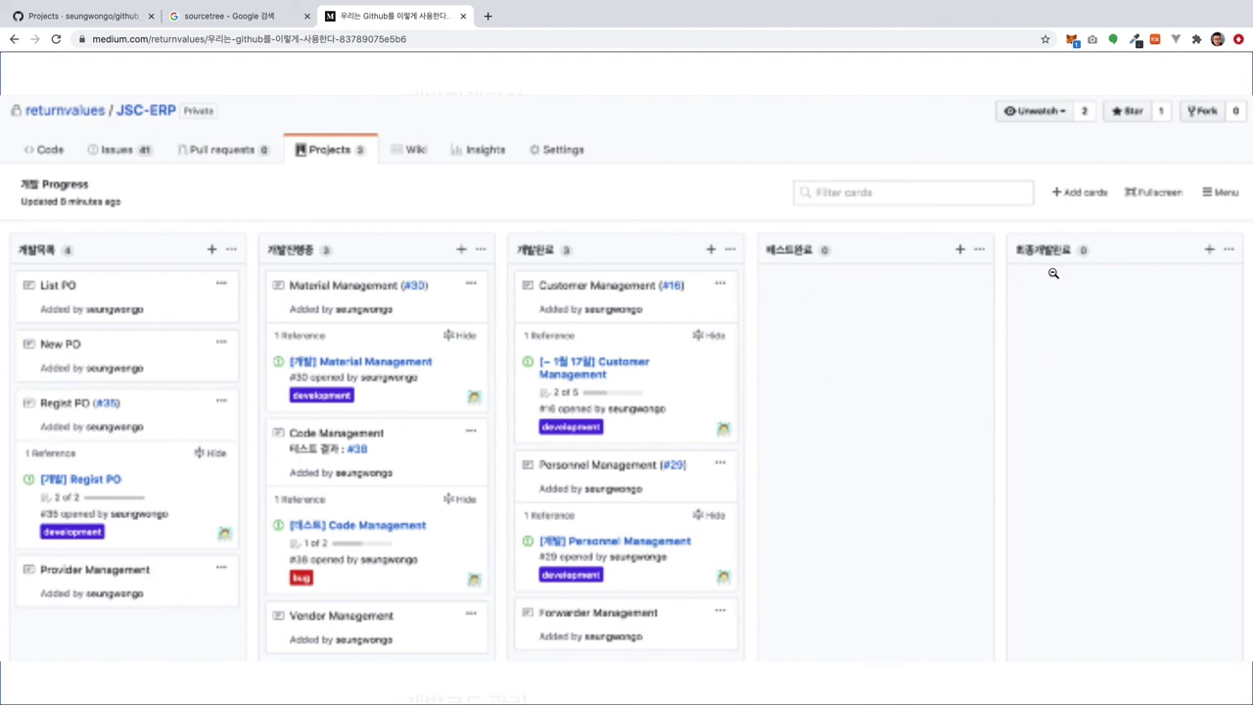
scroll(669, 268, "down", 6)
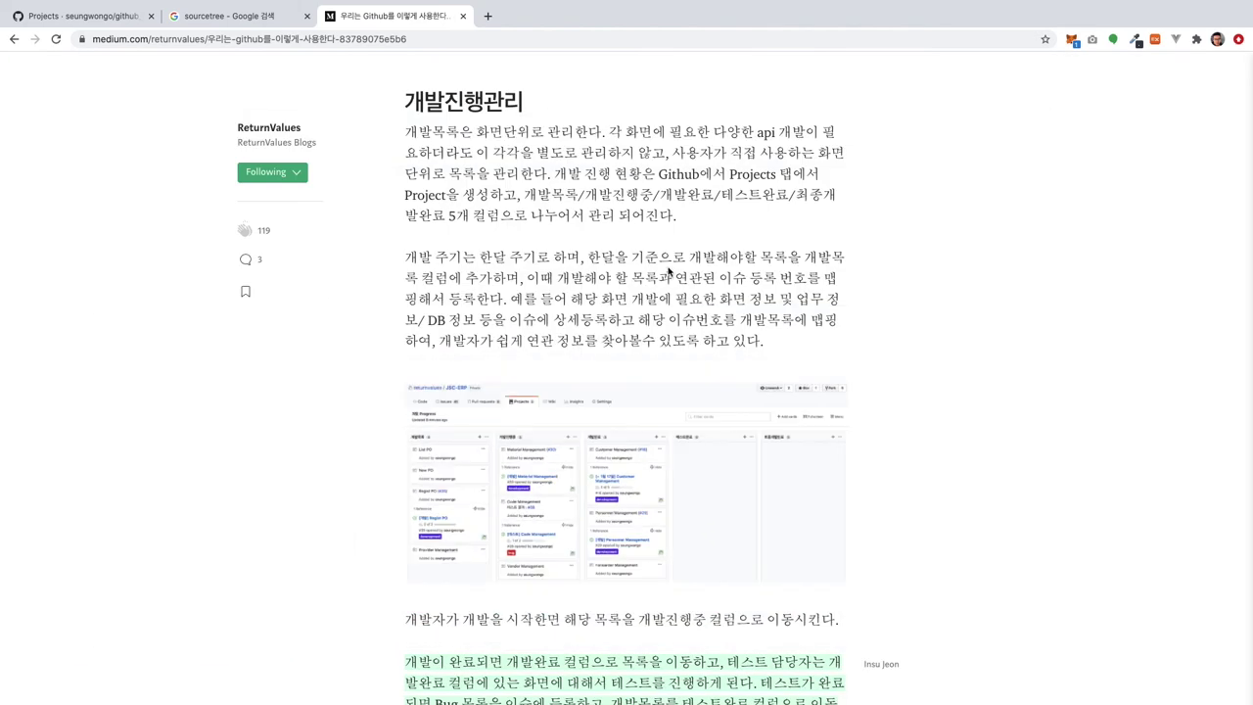
Step: Select the article's web address and read how development items cycle through testing and bug fixing, continuing to the 개발코드 관리 section
scroll(669, 269, "down", 2)
scroll(669, 270, "up", 4)
scroll(668, 270, "up", 2)
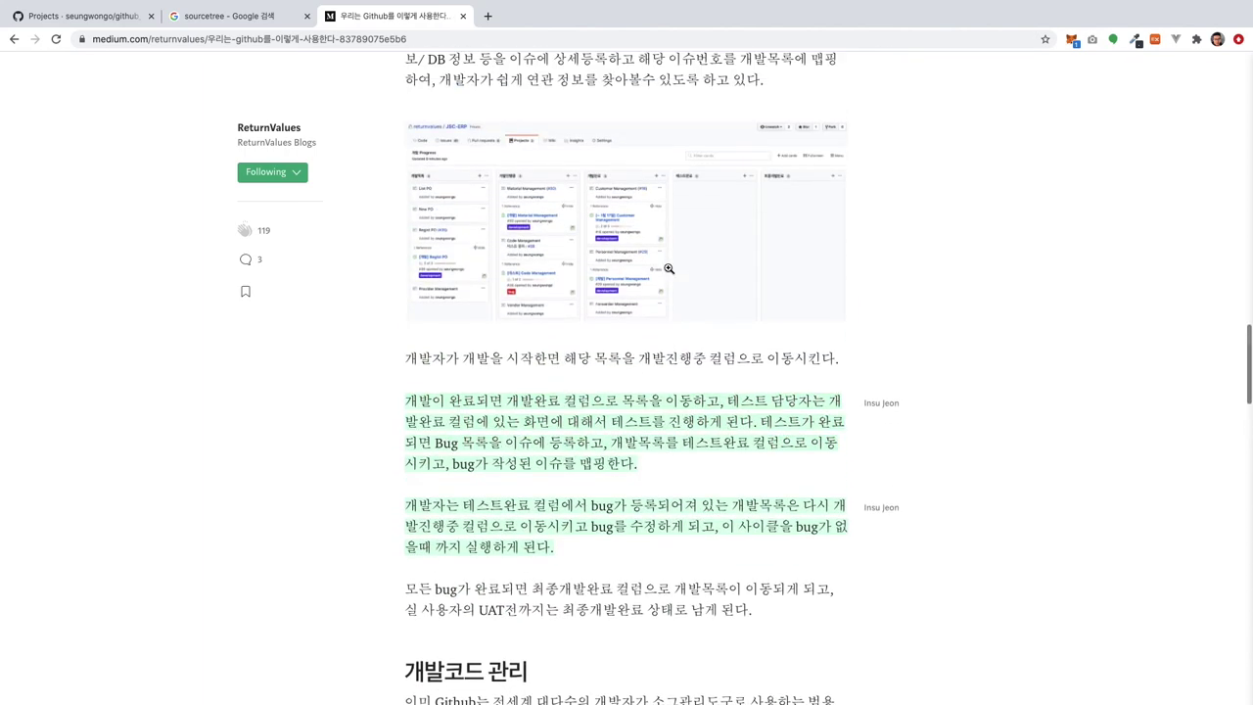
left_click(421, 39)
mouse_move(736, 442)
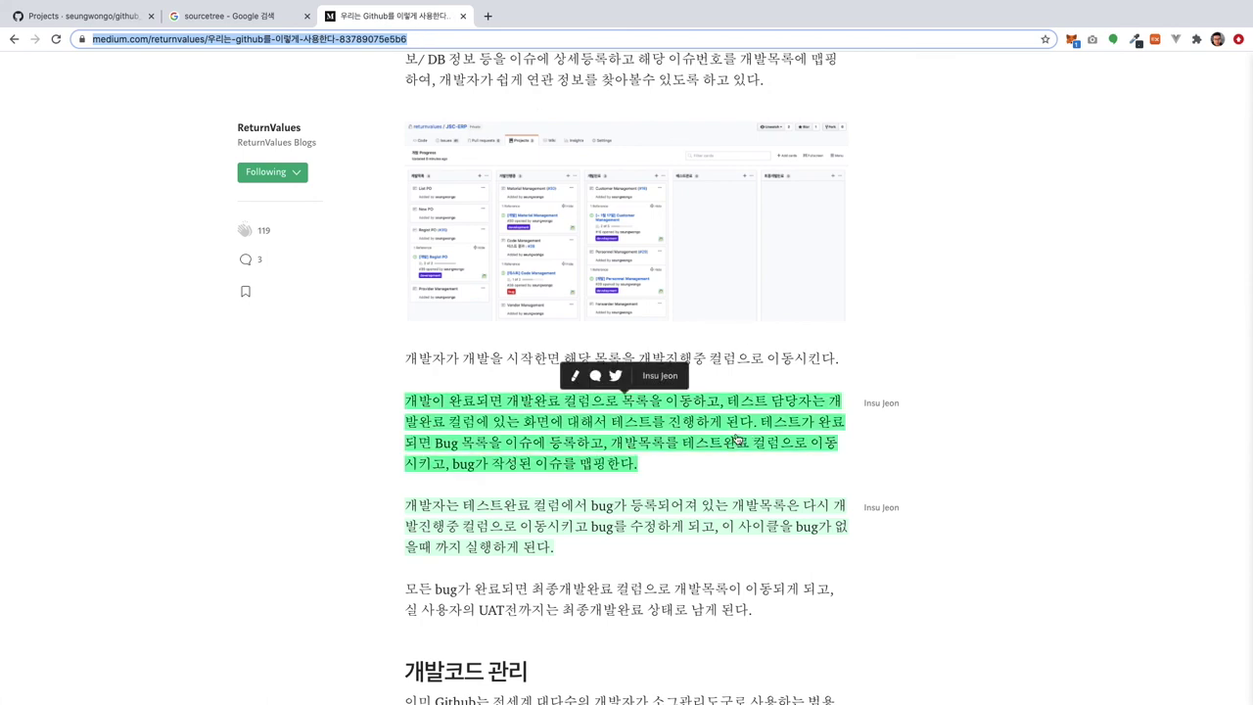
scroll(688, 478, "down", 2)
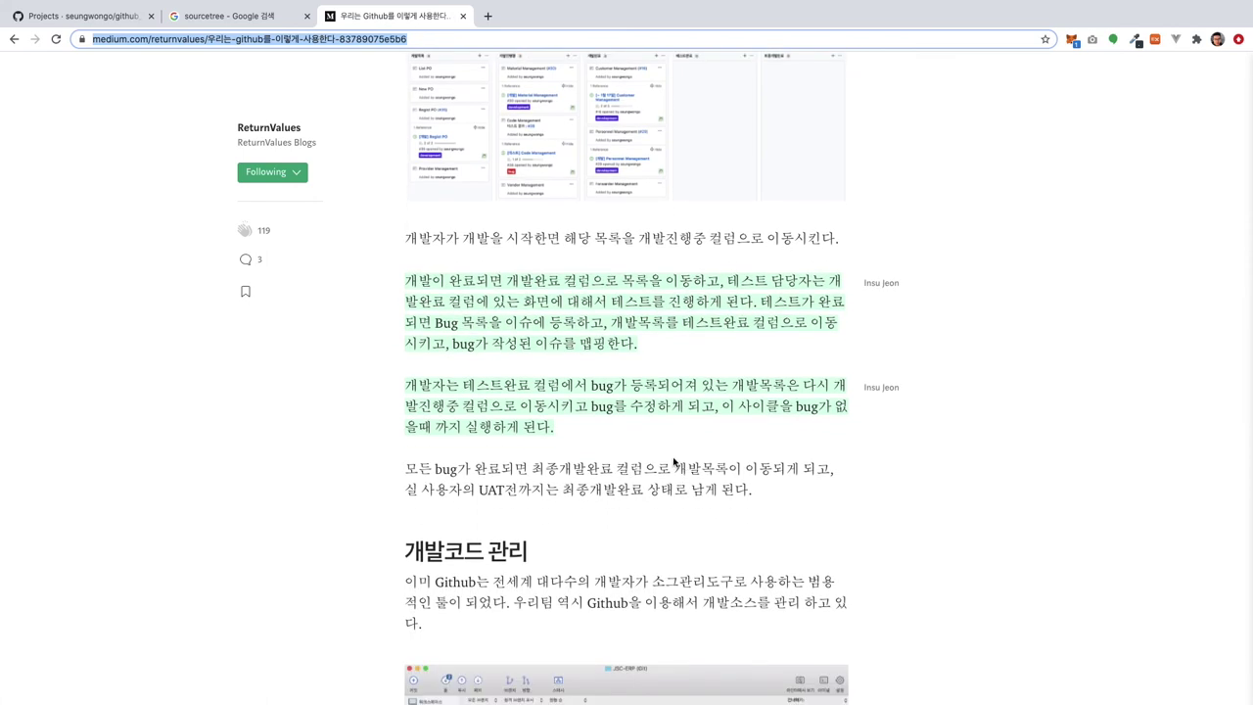
scroll(651, 413, "down", 1)
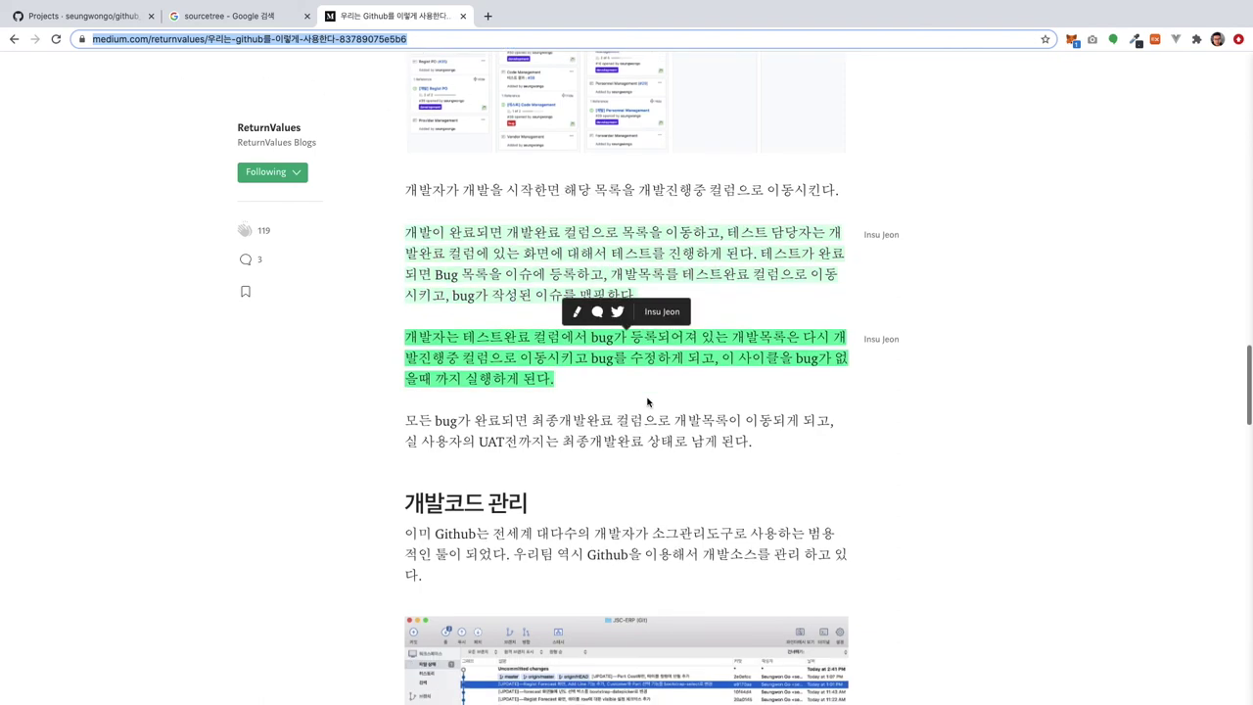
scroll(646, 403, "up", 3)
scroll(649, 391, "down", 3)
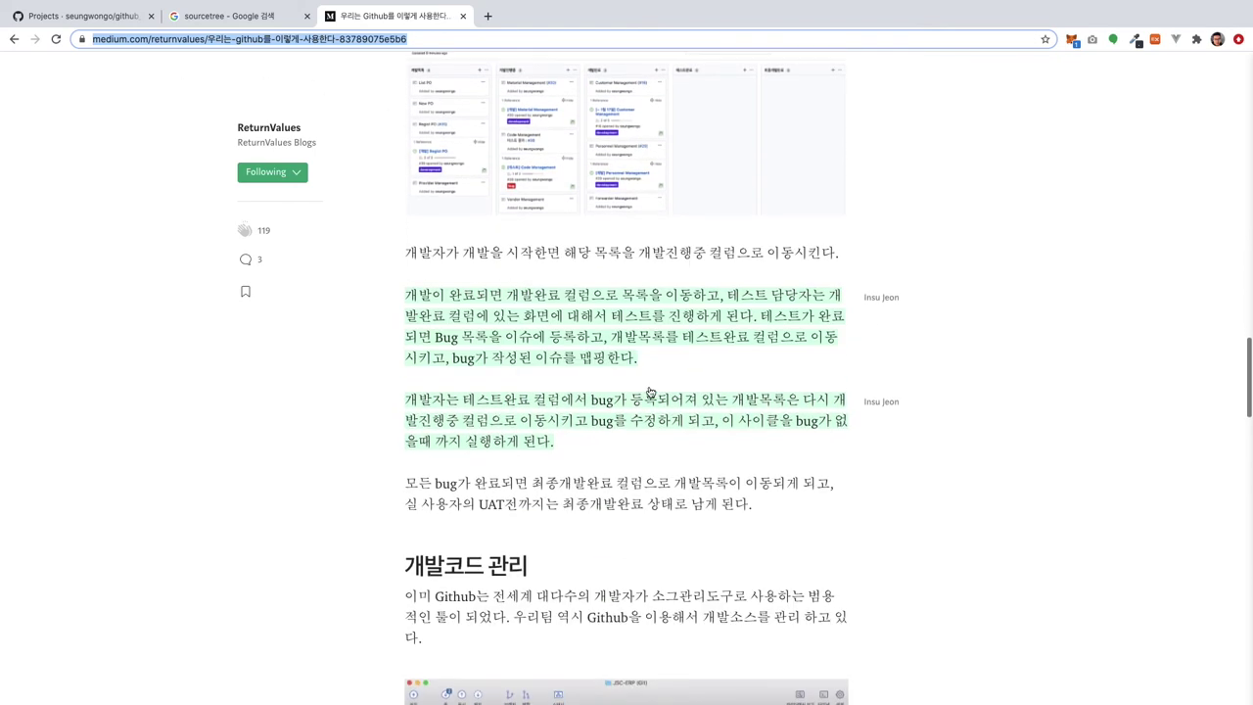
scroll(649, 392, "down", 5)
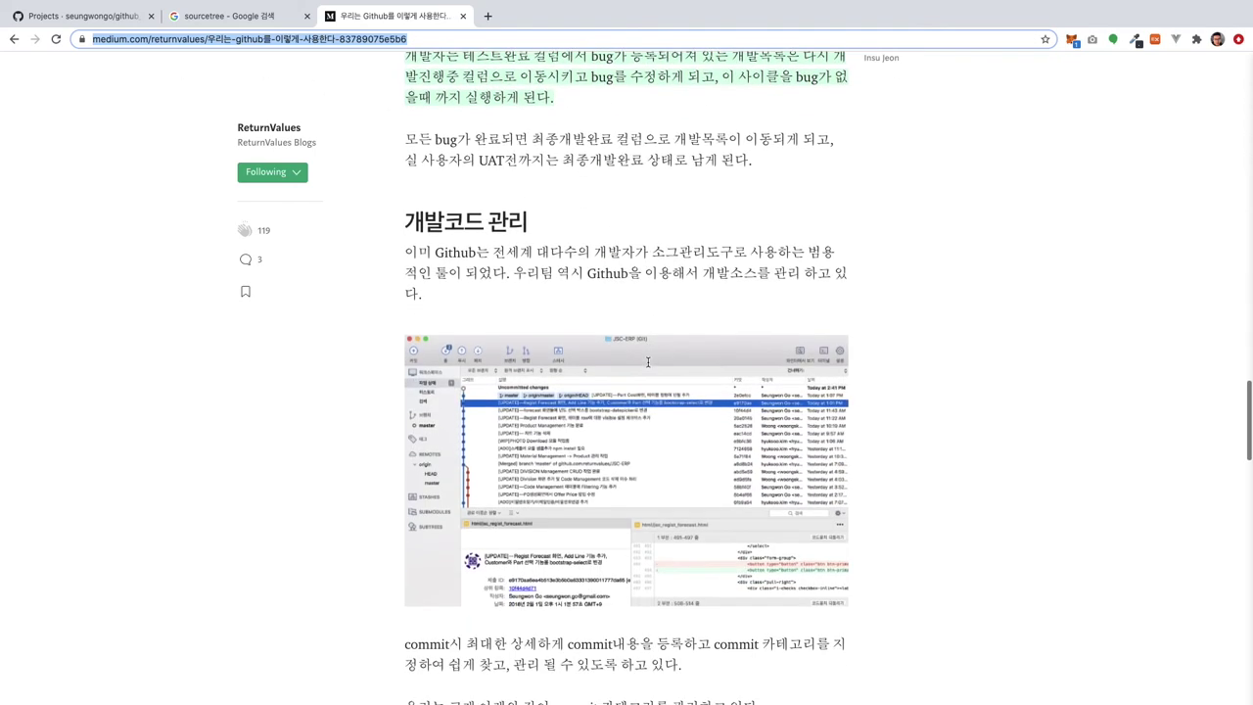
scroll(648, 364, "down", 1)
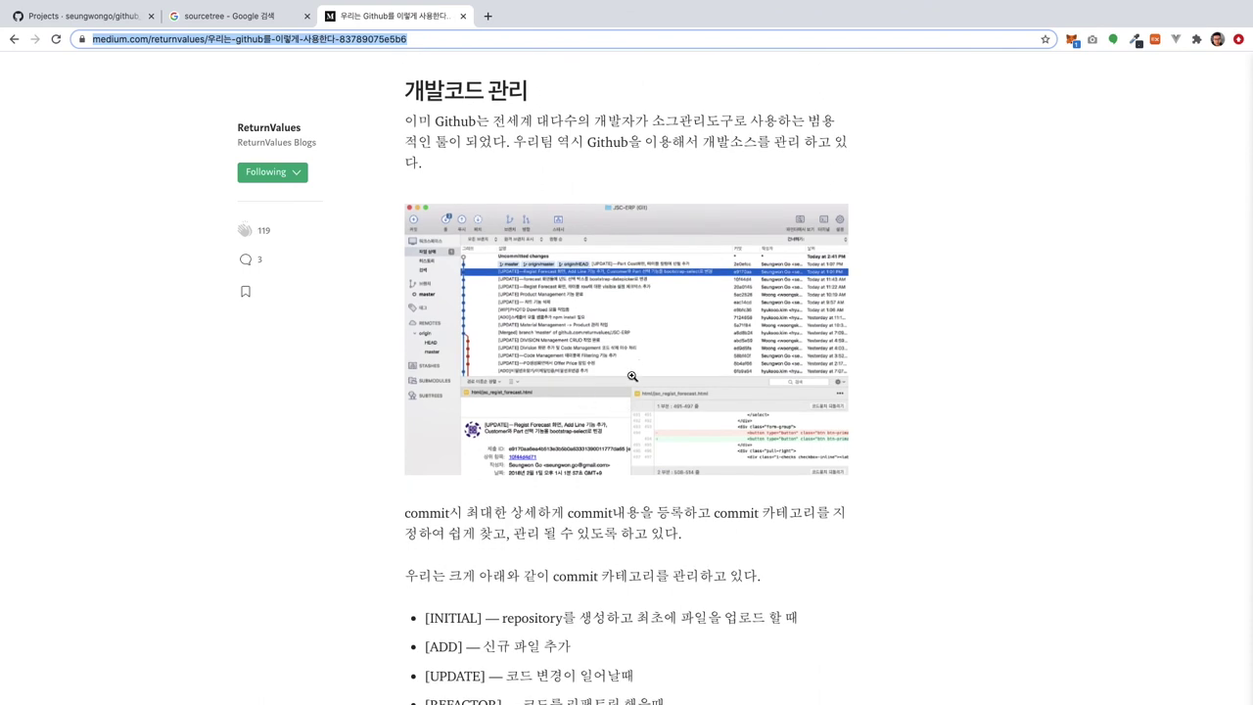
Step: Read the 개발코드 관리 section's guidance on detailed commit messages and its list of commit categories from [INITIAL] to [STYLE]
scroll(632, 375, "down", 2)
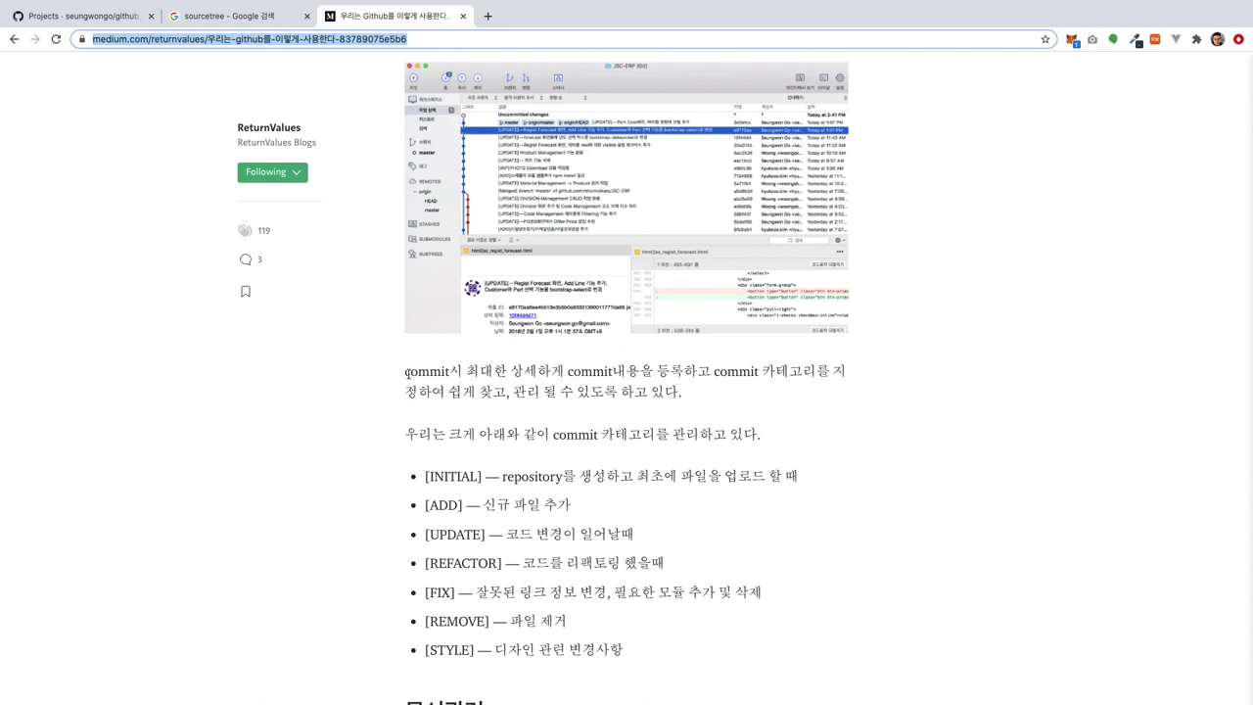
left_click(570, 391)
scroll(550, 412, "down", 2)
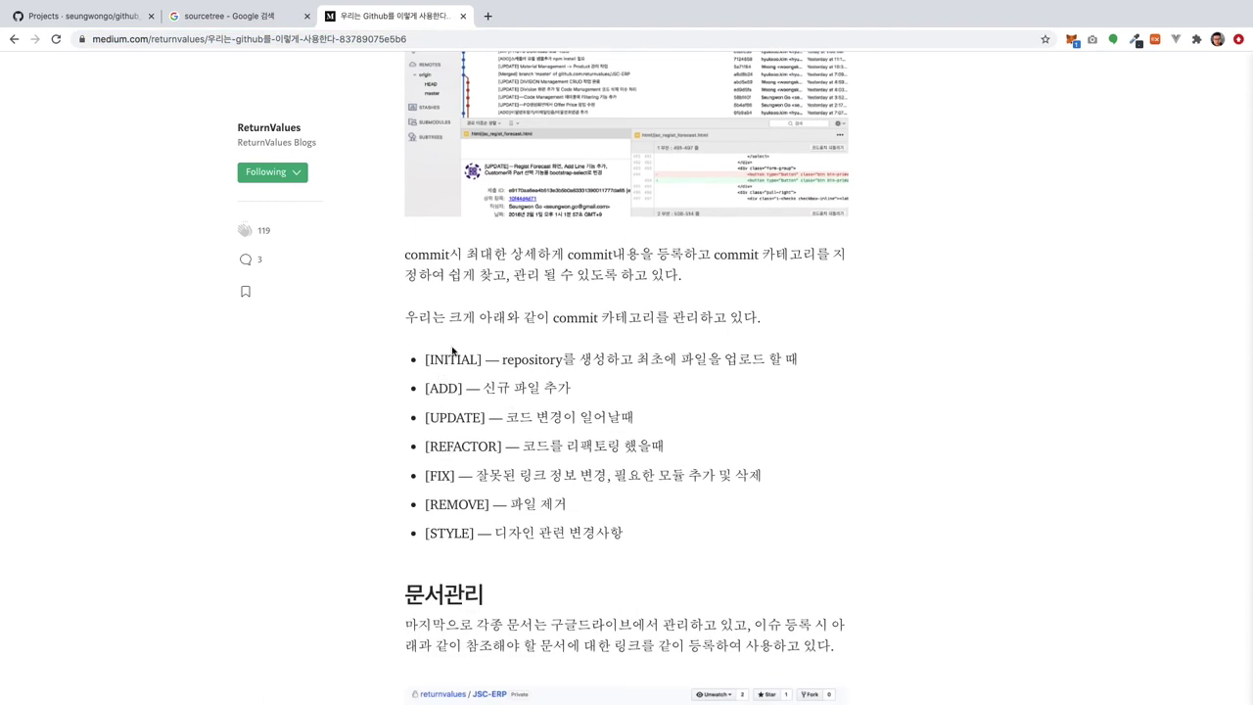
scroll(471, 363, "up", 1)
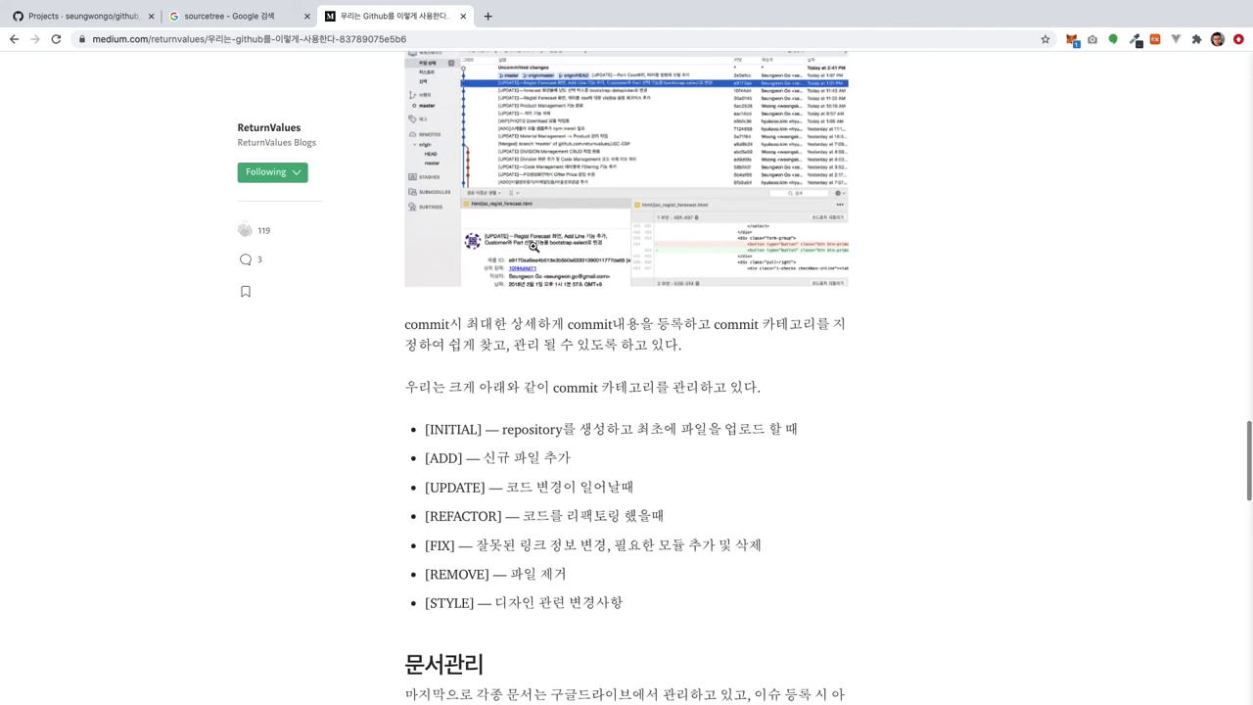
scroll(543, 258, "up", 1)
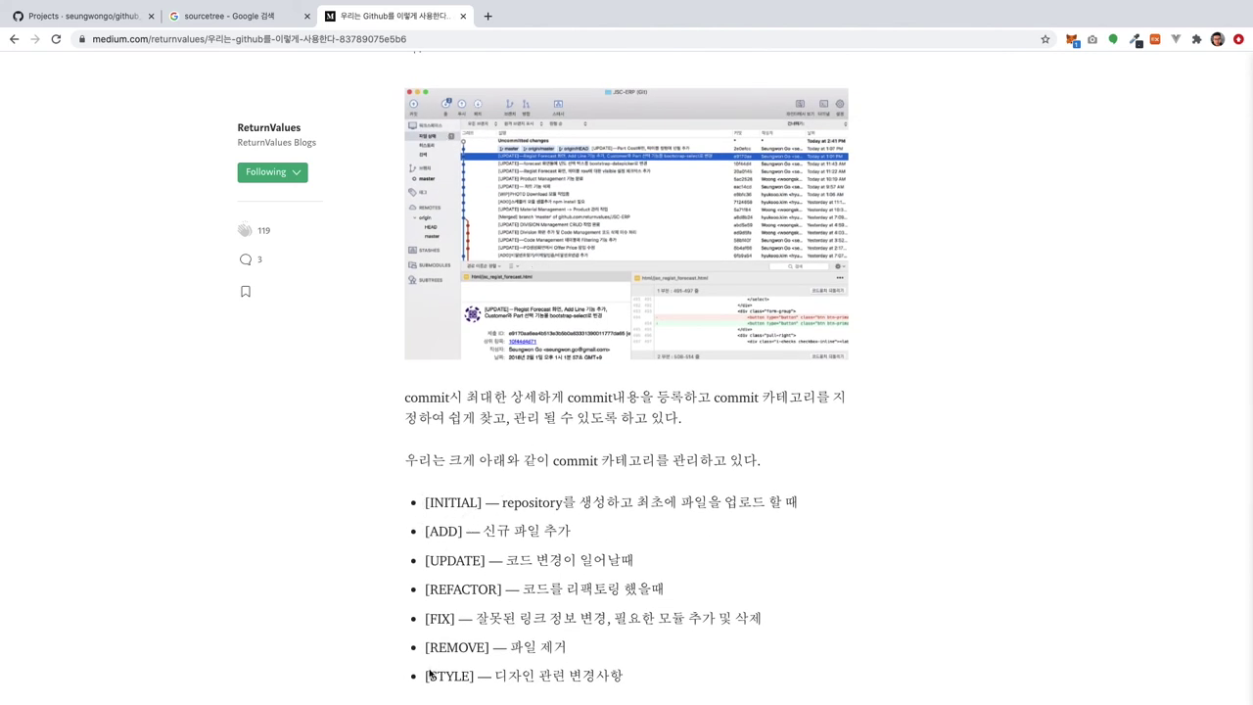
scroll(494, 583, "down", 2)
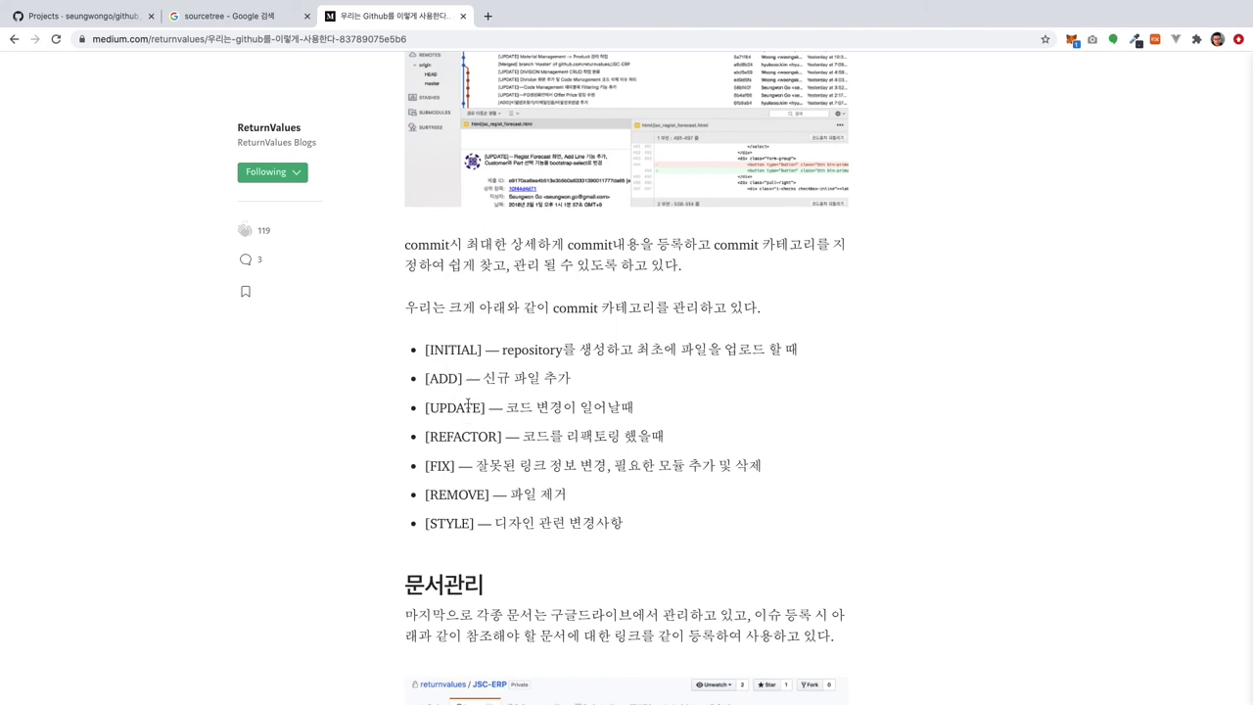
Step: Enlarge the article's JSC-ERP commit history screenshot to examine how commit messages carry category prefixes, and close the enlarged view
scroll(536, 412, "up", 2)
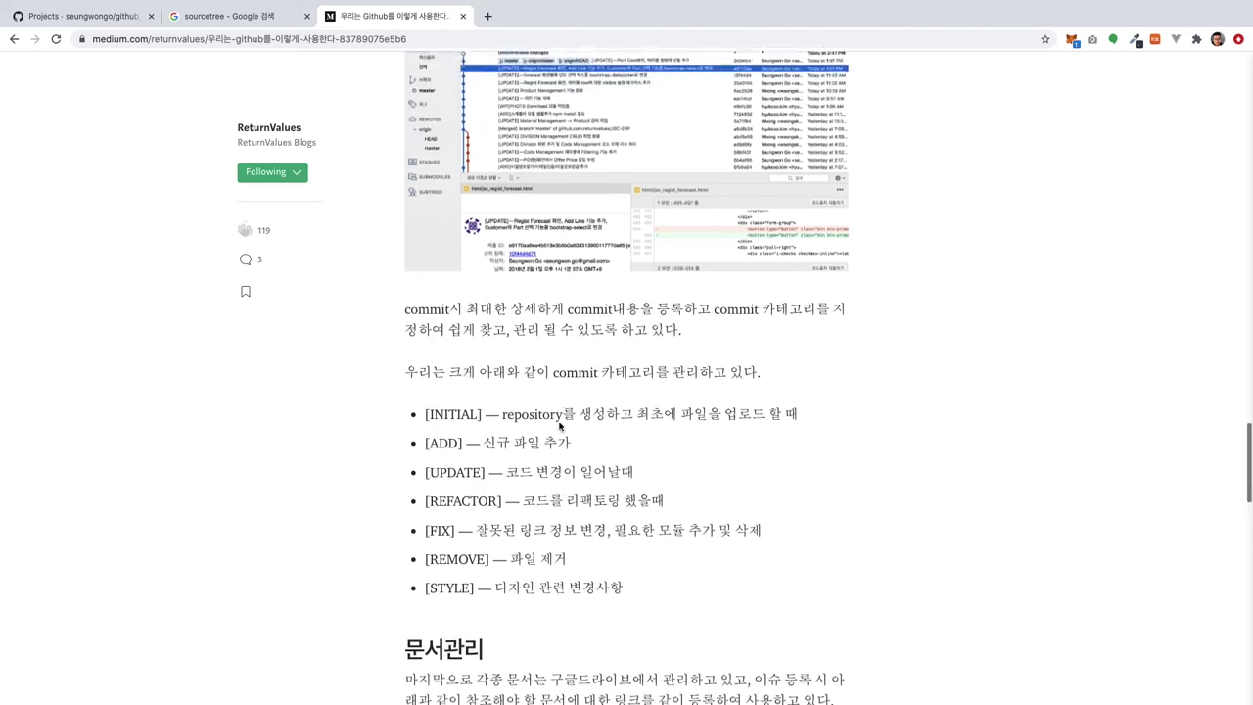
left_click(571, 178)
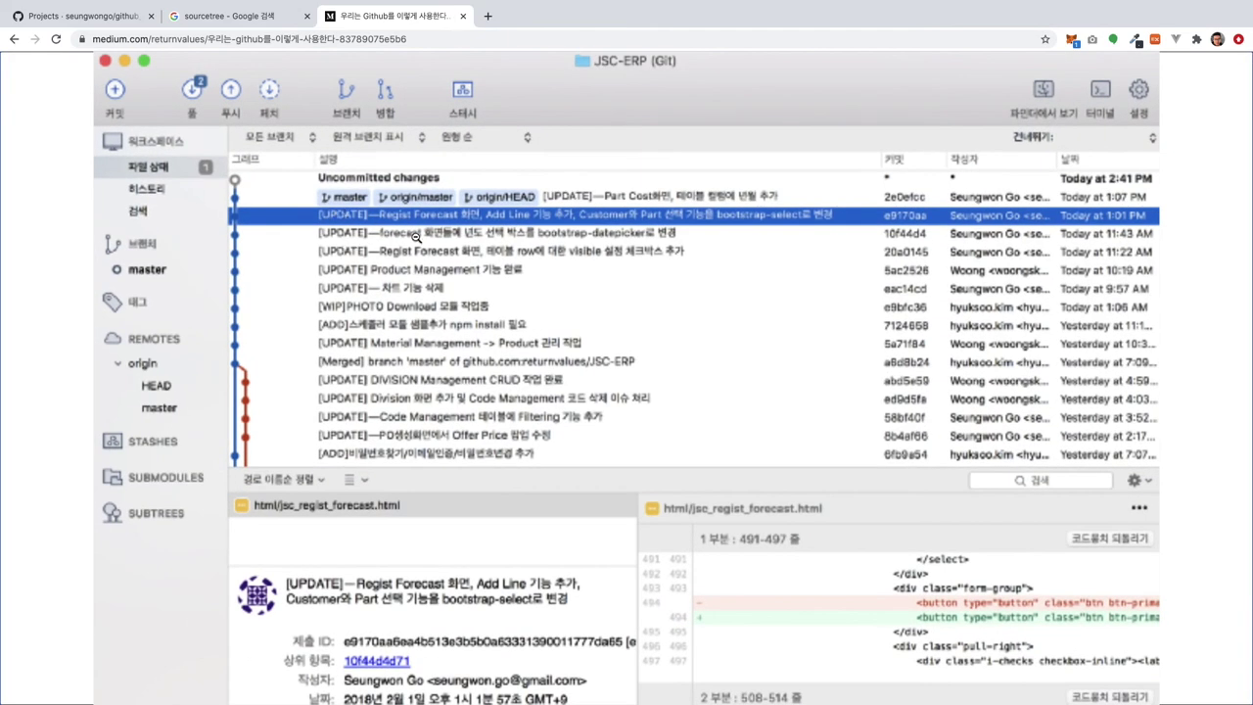
left_click(555, 335)
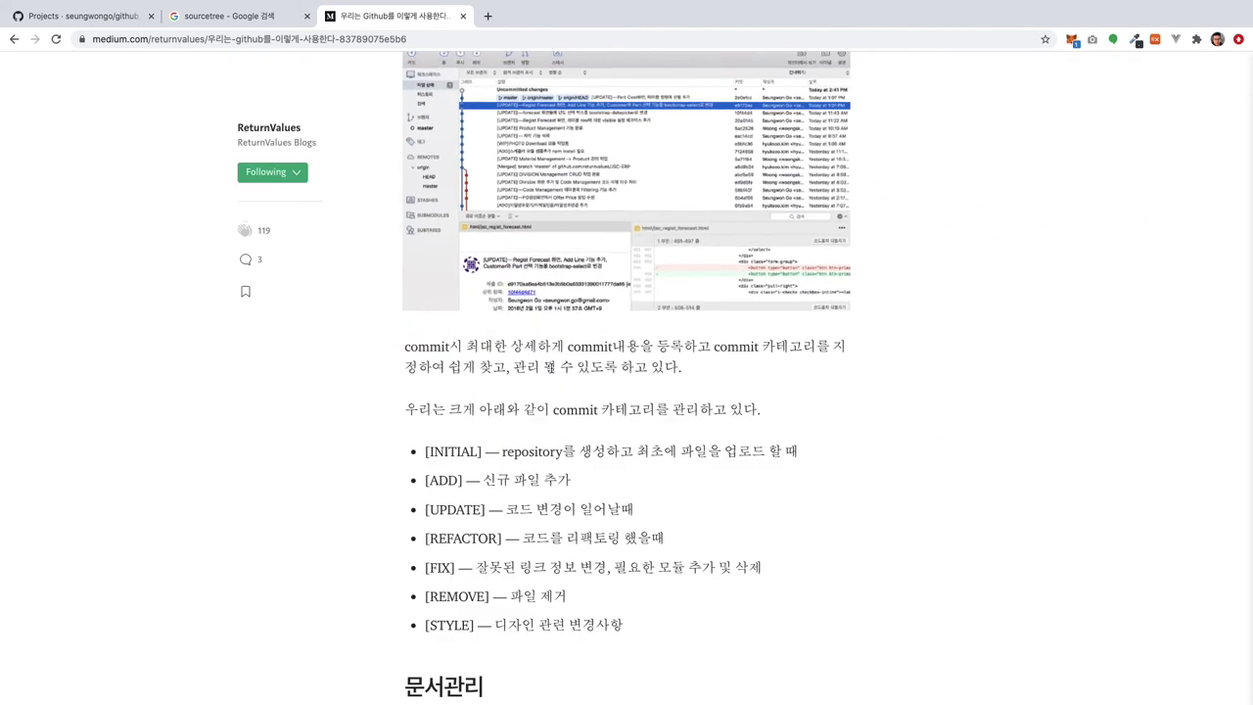